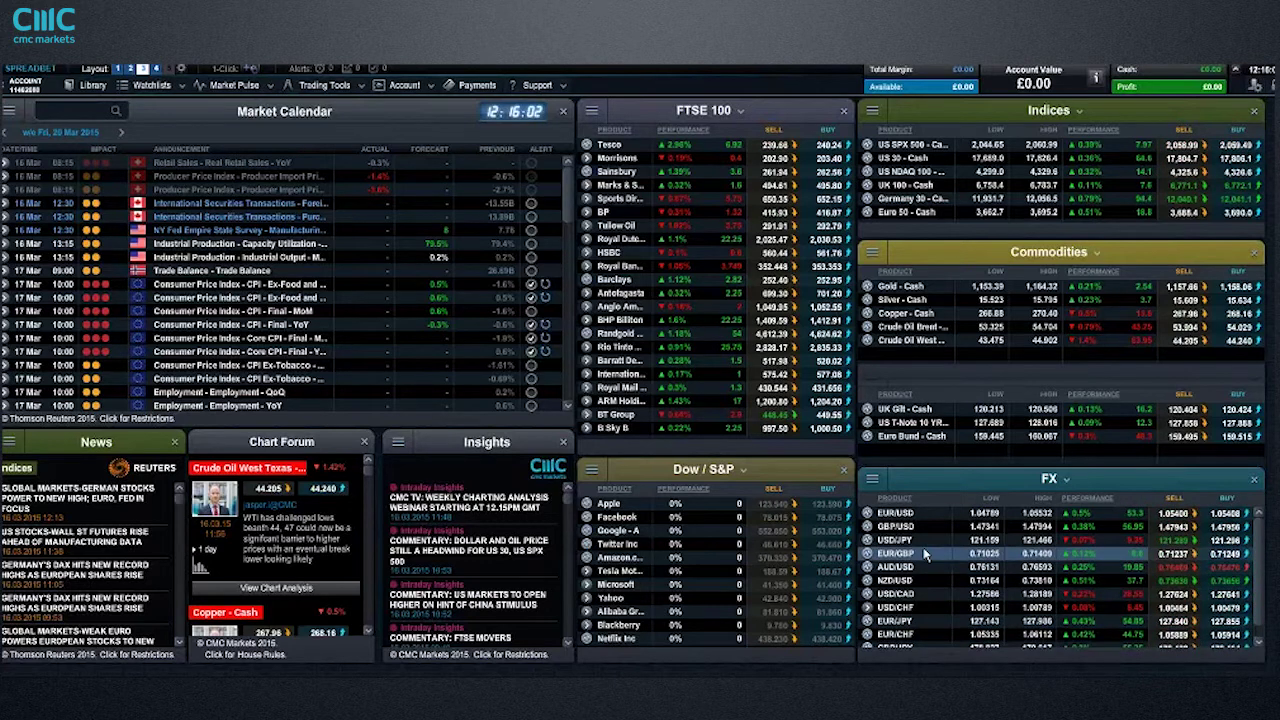
Step: Open the USD/JPY product menu from its icon in the FX price panel
{"action": "left_click", "coordinate": [868, 541]}
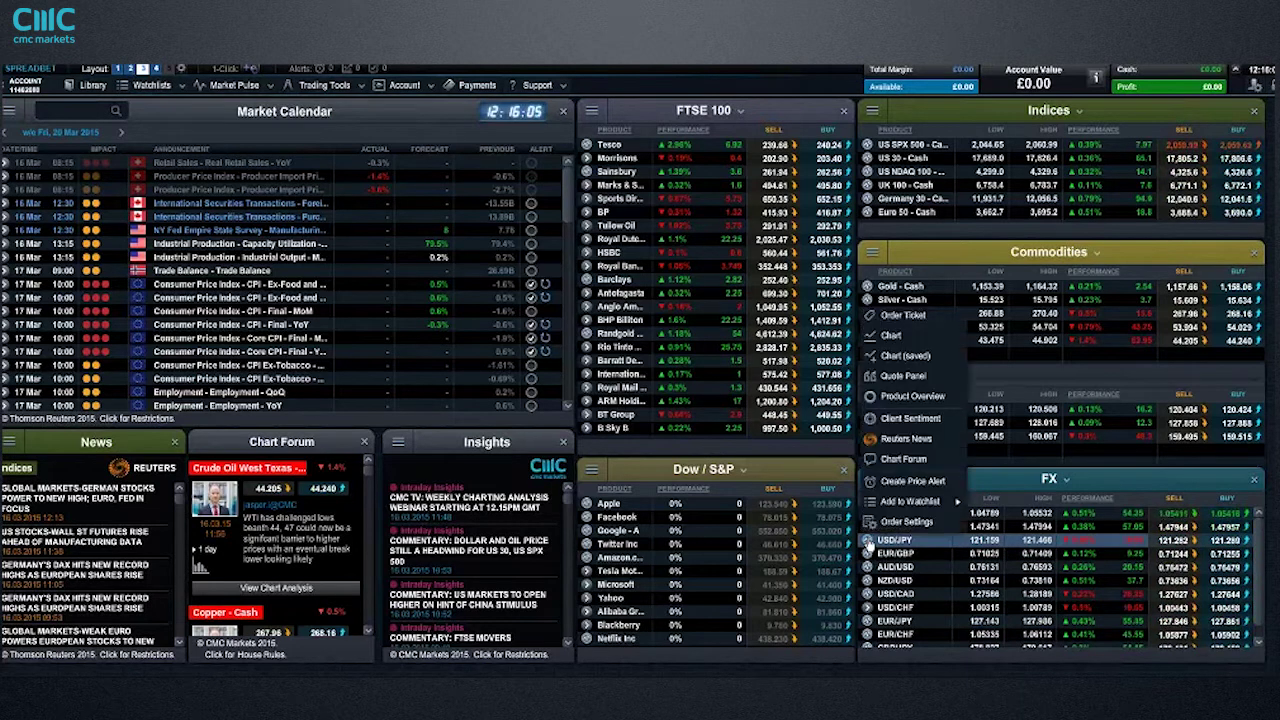
Step: Open the saved USD/JPY daily chart and select its top horizontal resistance line
{"action": "left_click", "coordinate": [912, 357]}
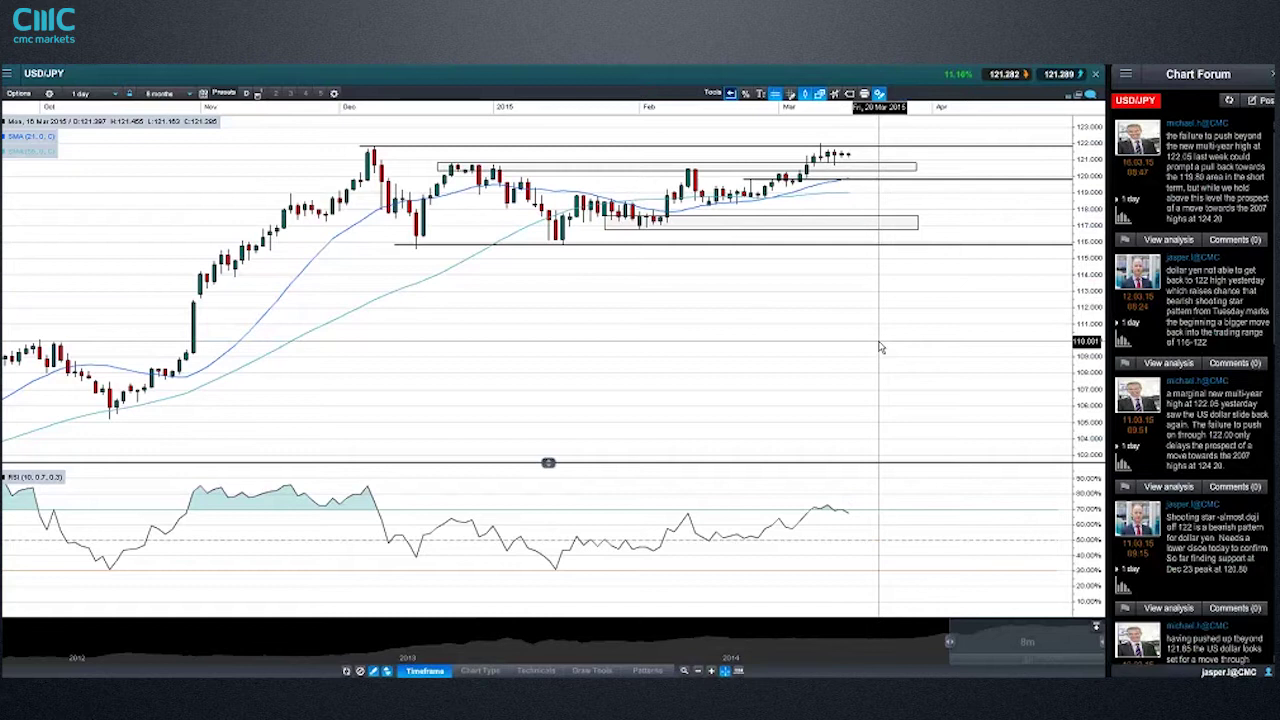
{"action": "left_click", "coordinate": [370, 147]}
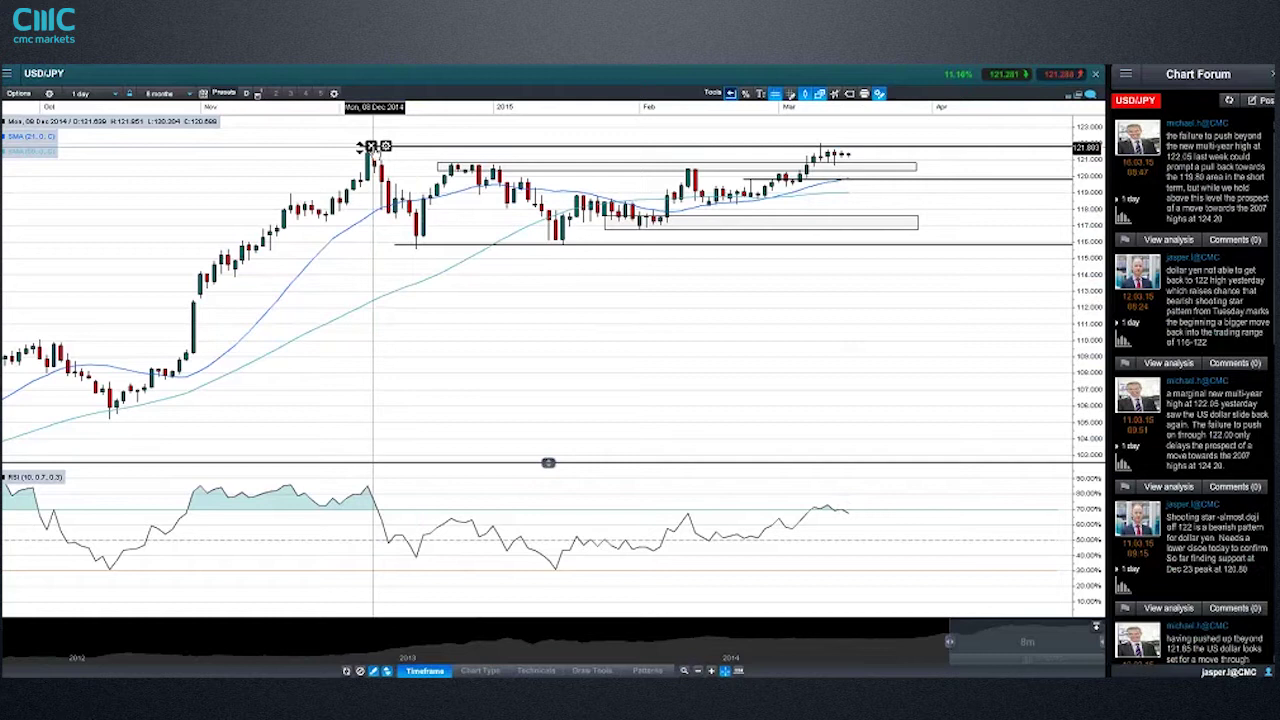
{"action": "mouse_move", "coordinate": [370, 147]}
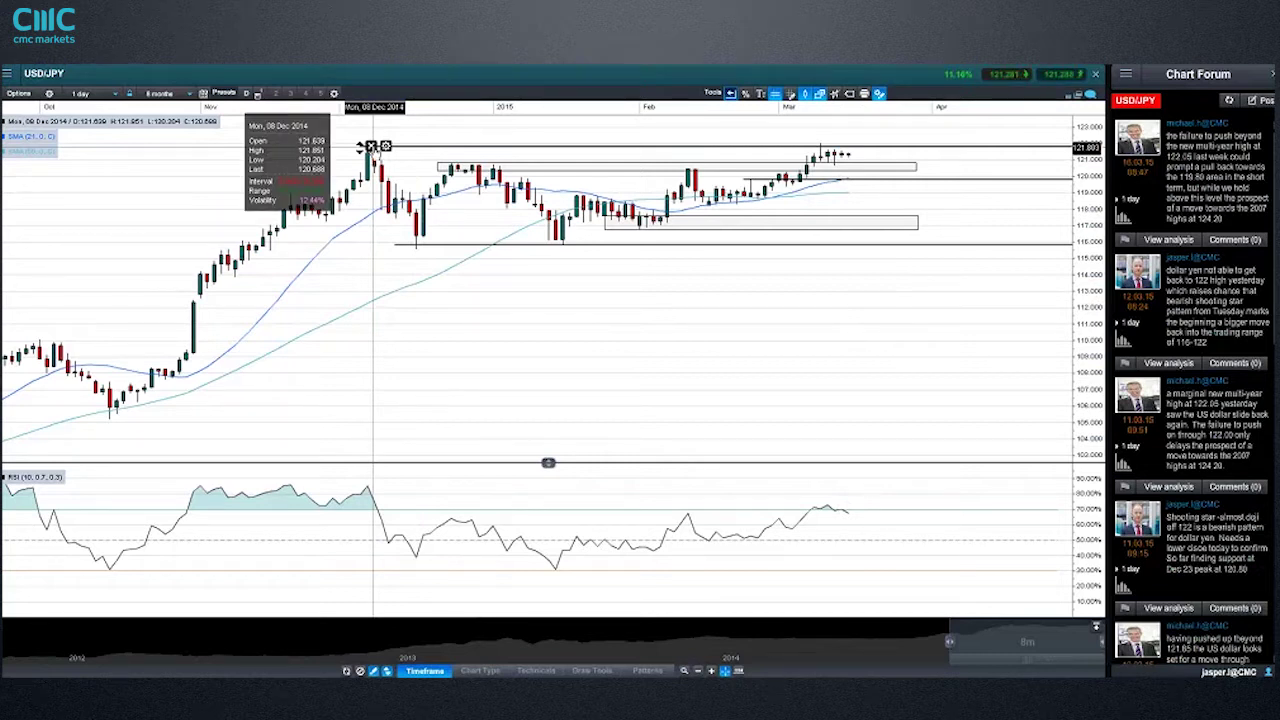
{"action": "left_click", "coordinate": [95, 93]}
Step: Switch the USD/JPY chart to 1-week candles to see the uptrend since 1996
{"action": "left_click", "coordinate": [85, 315]}
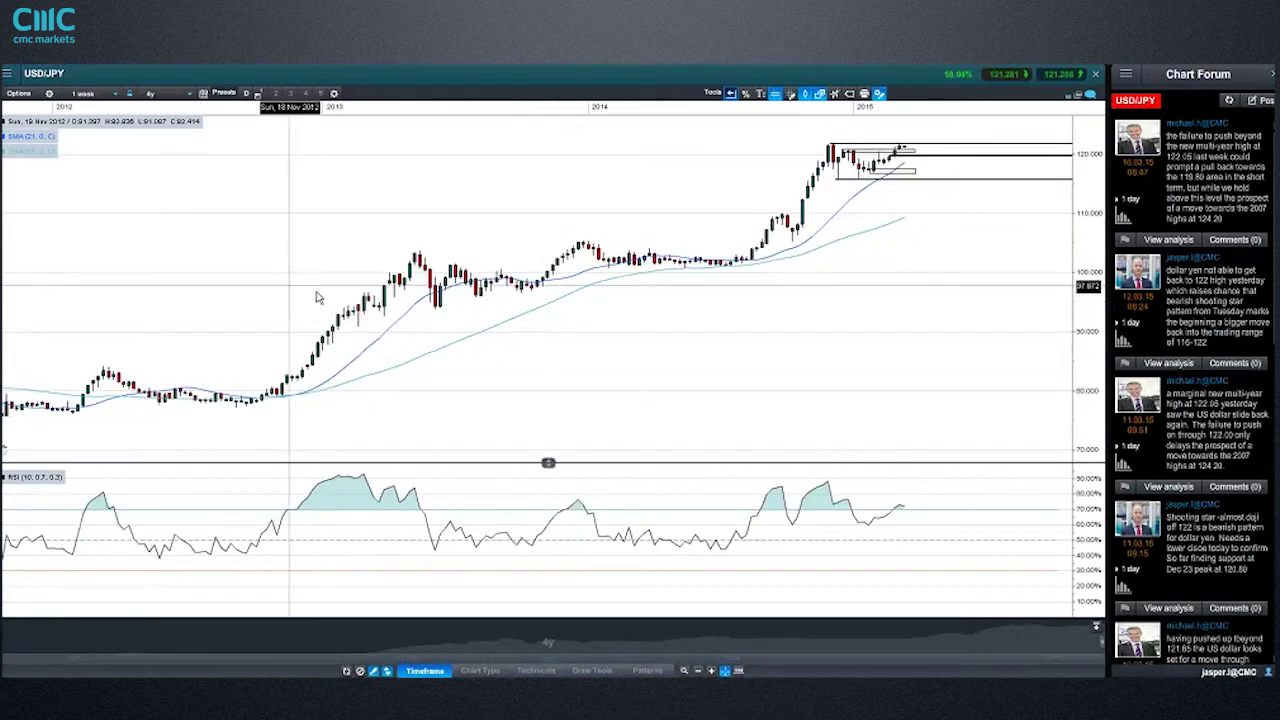
{"action": "mouse_move", "coordinate": [797, 316]}
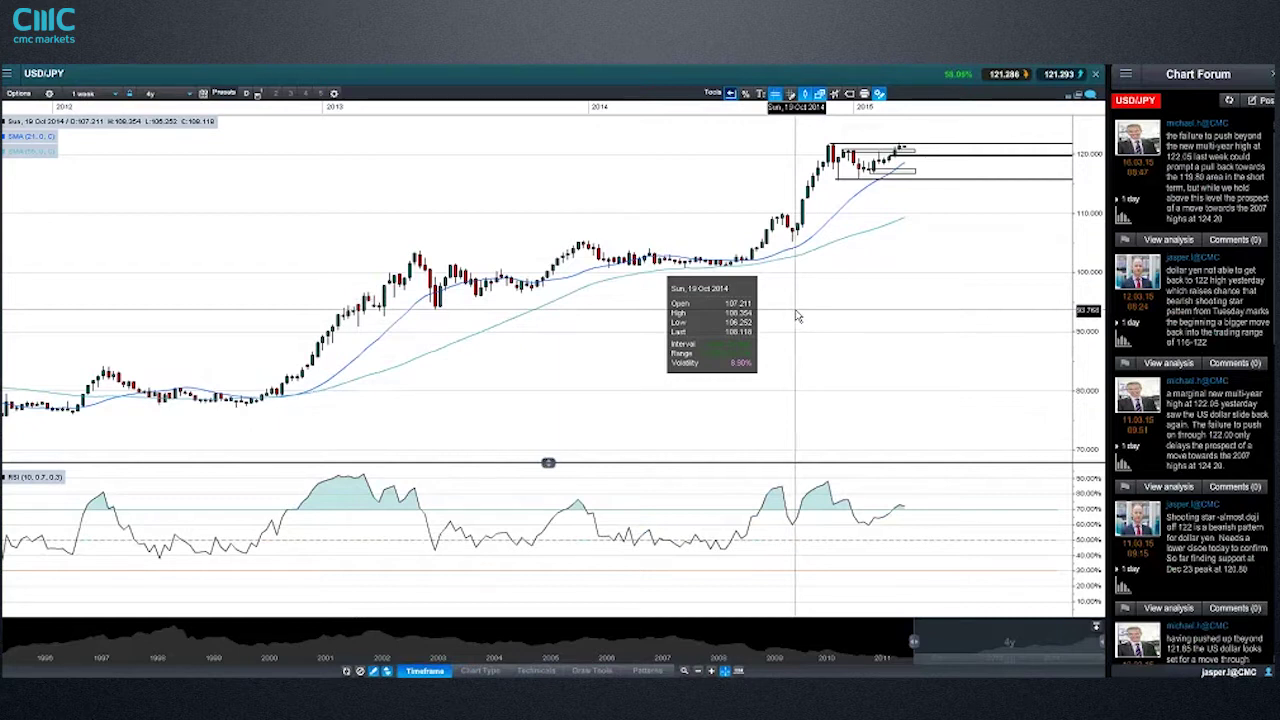
{"action": "left_click", "coordinate": [93, 94]}
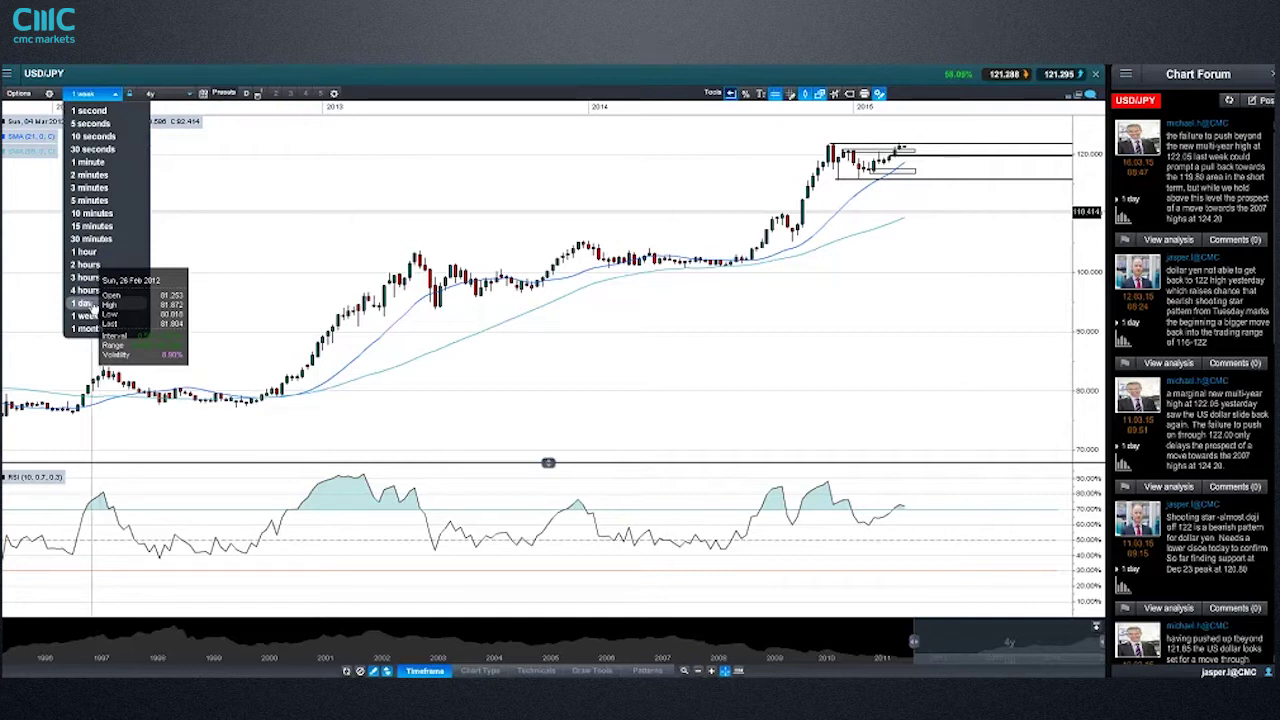
Step: Return USD/JPY to 1-day candles and zoom in to a 6-month range
{"action": "left_click", "coordinate": [85, 303]}
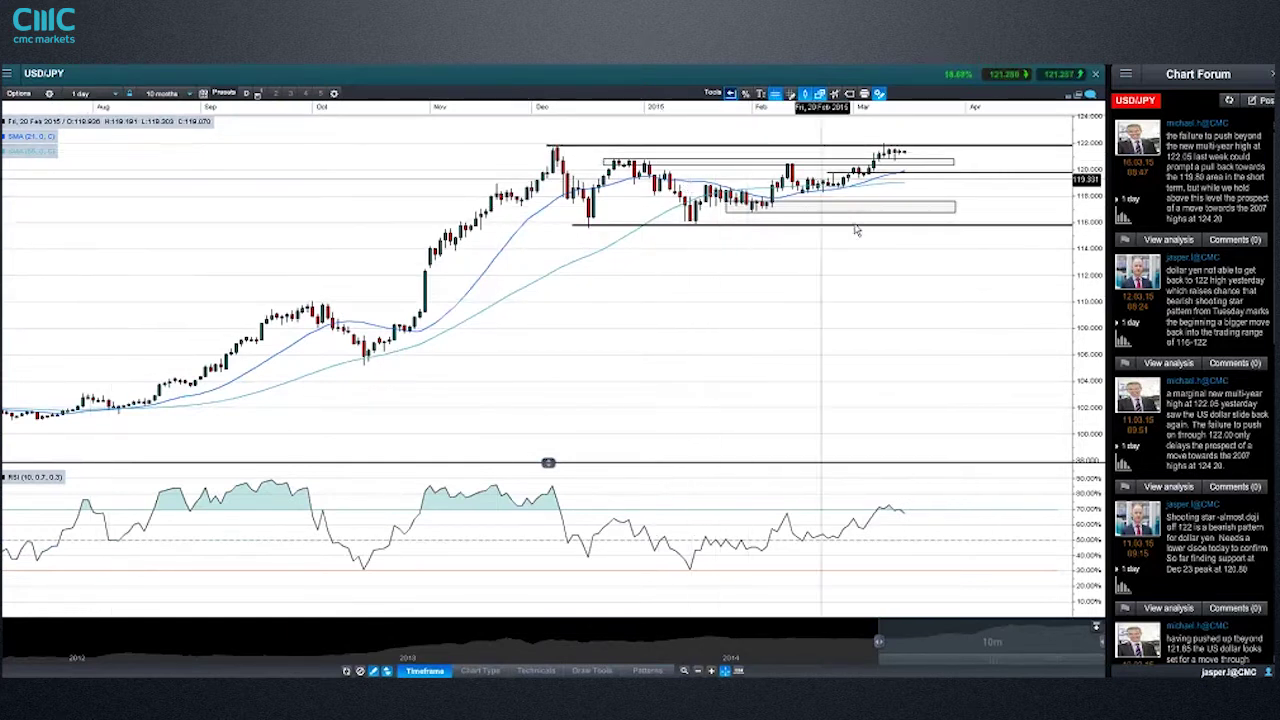
{"action": "scroll", "coordinate": [814, 300], "scroll_direction": "up", "scroll_amount": 3}
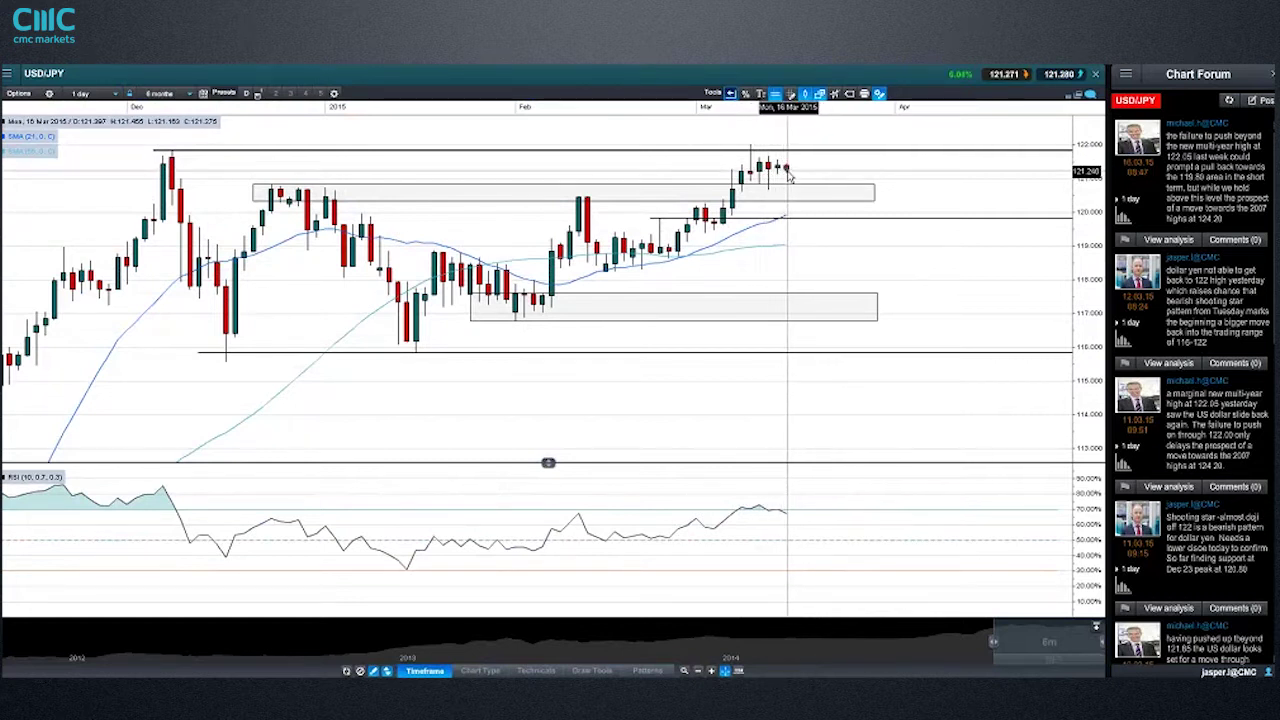
{"action": "mouse_move", "coordinate": [789, 175]}
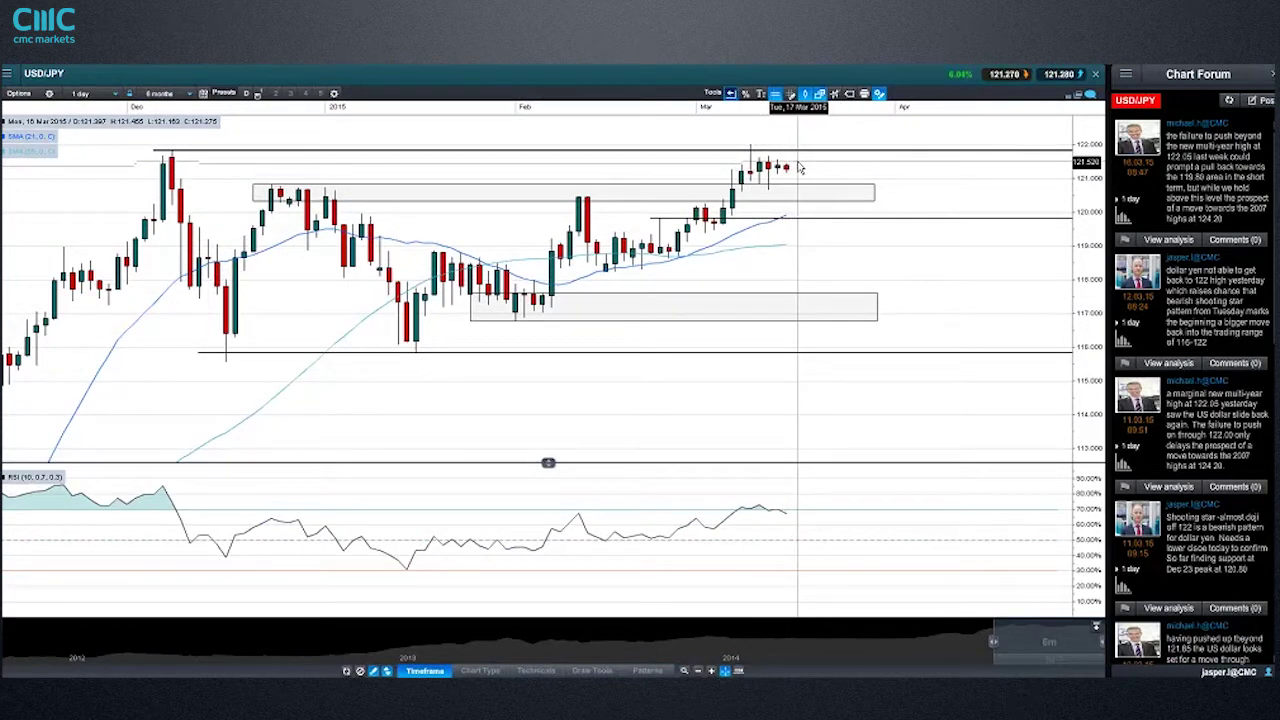
{"action": "left_click", "coordinate": [800, 158]}
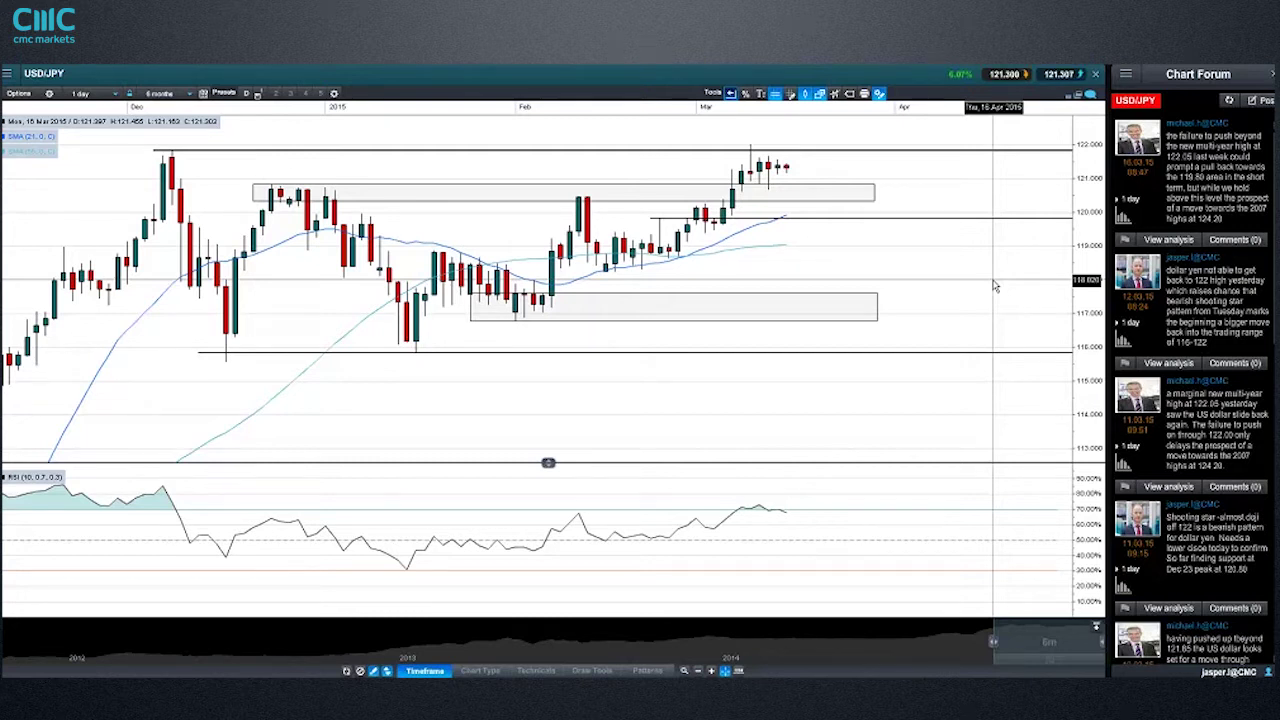
{"action": "mouse_move", "coordinate": [810, 198]}
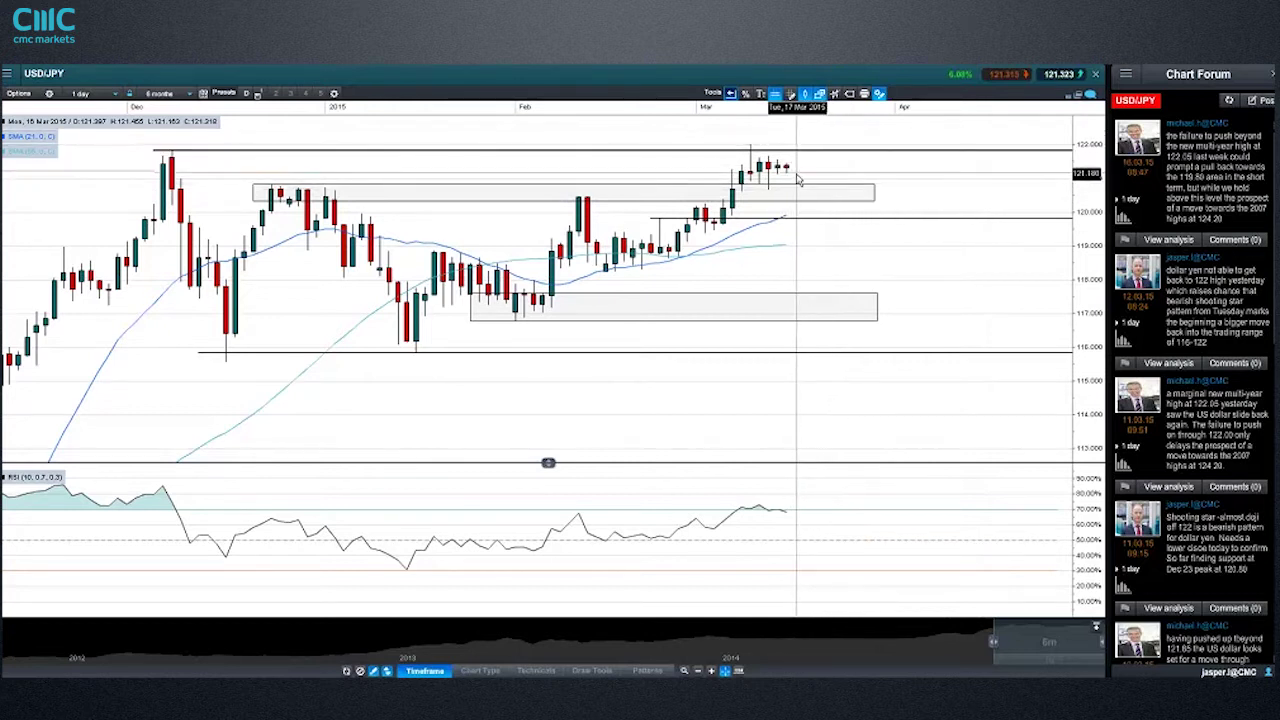
Step: Drag the top resistance line to about 121.8 at the recent high, then deselect it
{"action": "mouse_move", "coordinate": [806, 160]}
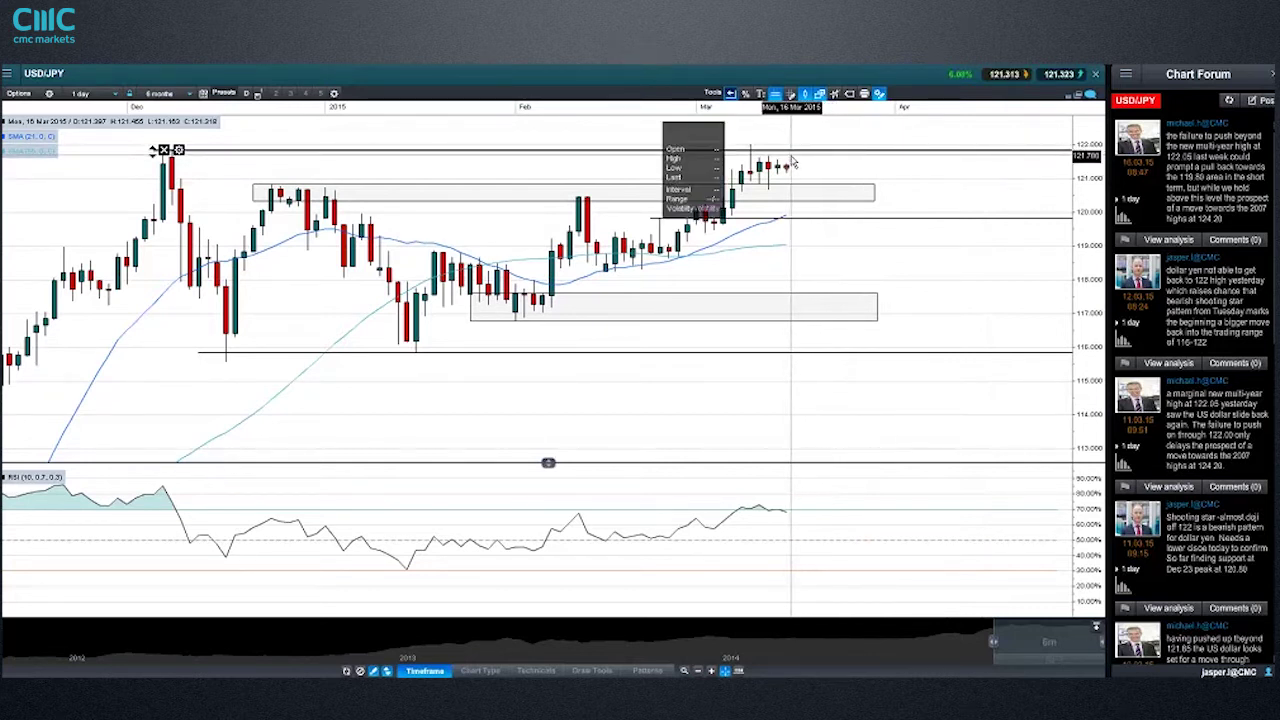
{"action": "mouse_move", "coordinate": [797, 160]}
{"action": "left_mouse_down"}
{"action": "mouse_move", "coordinate": [786, 194]}
{"action": "mouse_move", "coordinate": [758, 193]}
{"action": "mouse_move", "coordinate": [775, 202]}
{"action": "mouse_move", "coordinate": [795, 148]}
{"action": "mouse_move", "coordinate": [785, 170]}
{"action": "mouse_move", "coordinate": [795, 150]}
{"action": "mouse_move", "coordinate": [800, 160]}
{"action": "left_mouse_up"}
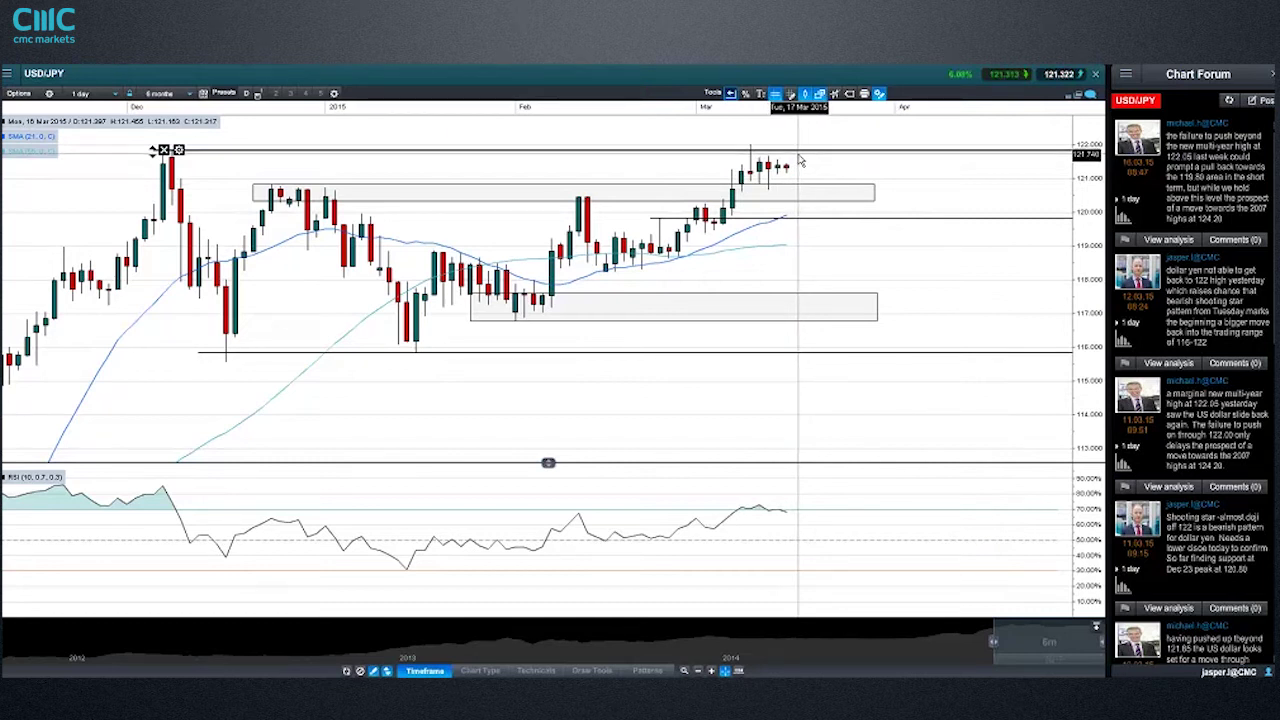
{"action": "left_click_drag", "start_coordinate": [800, 160], "coordinate": [797, 158]}
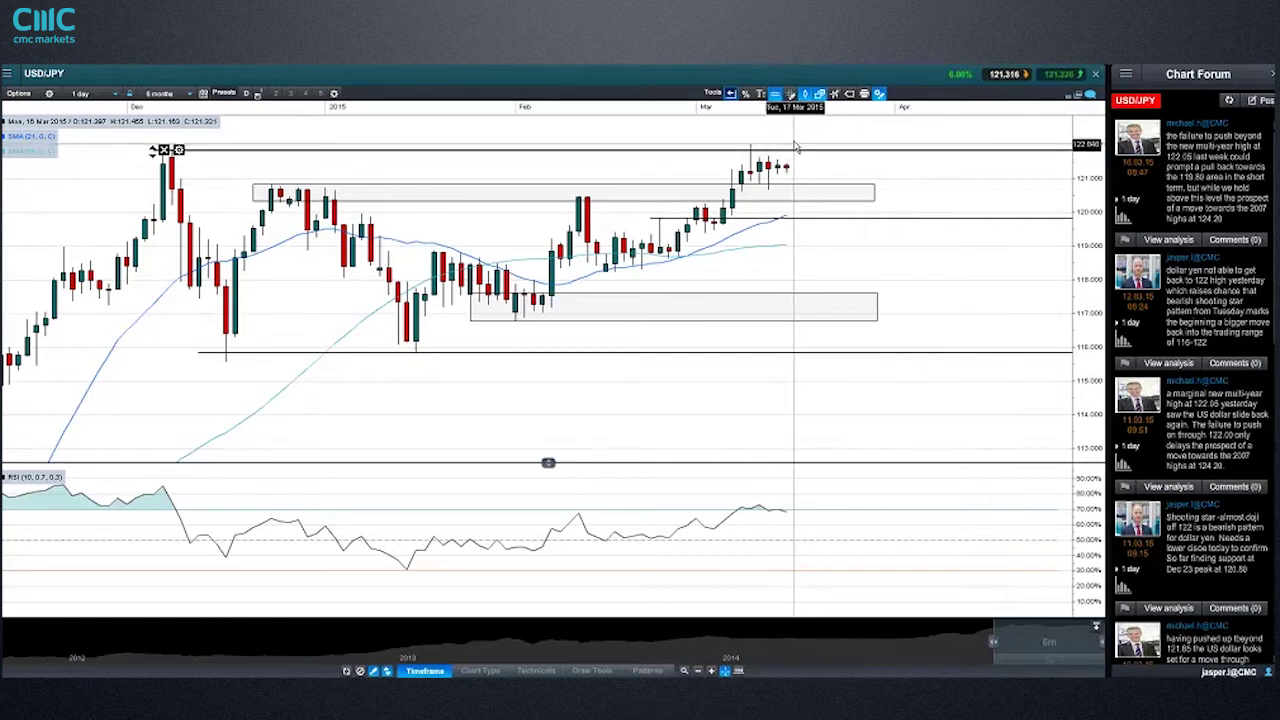
{"action": "left_click", "coordinate": [795, 150]}
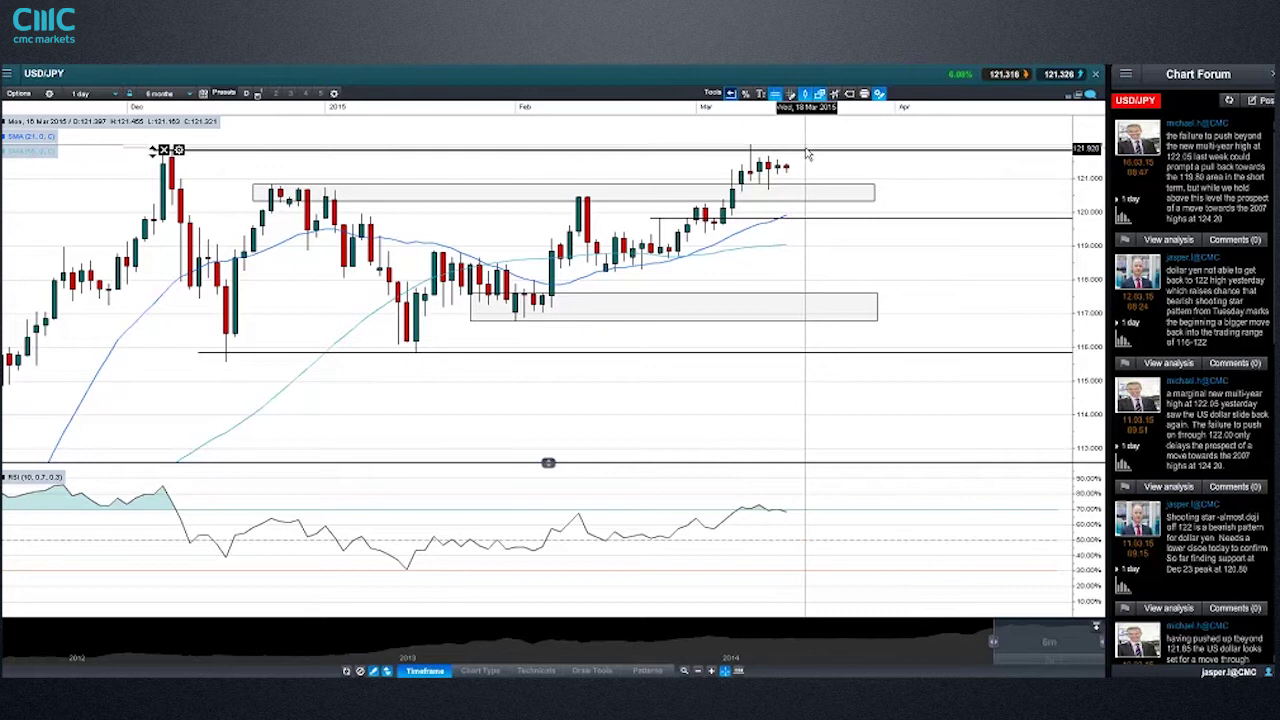
{"action": "left_click", "coordinate": [806, 162]}
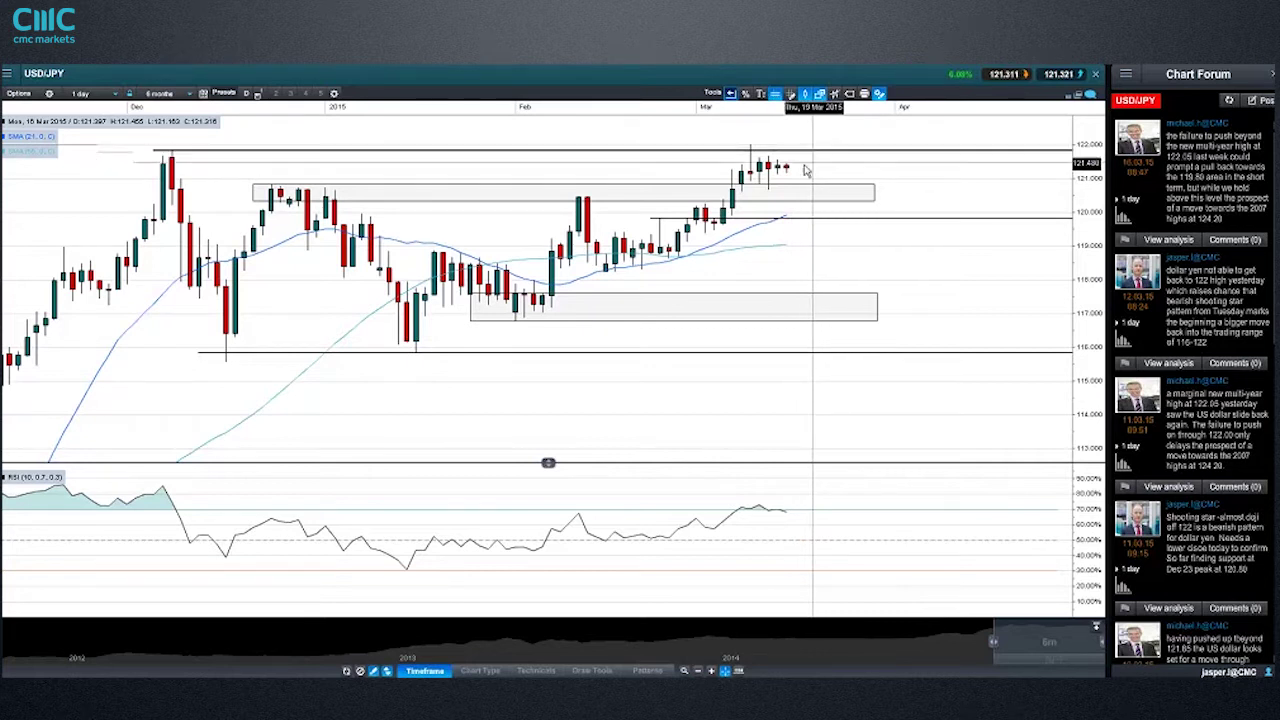
Step: Close USD/JPY and open the saved Gold - Cash daily chart maximized
{"action": "left_click", "coordinate": [1095, 76]}
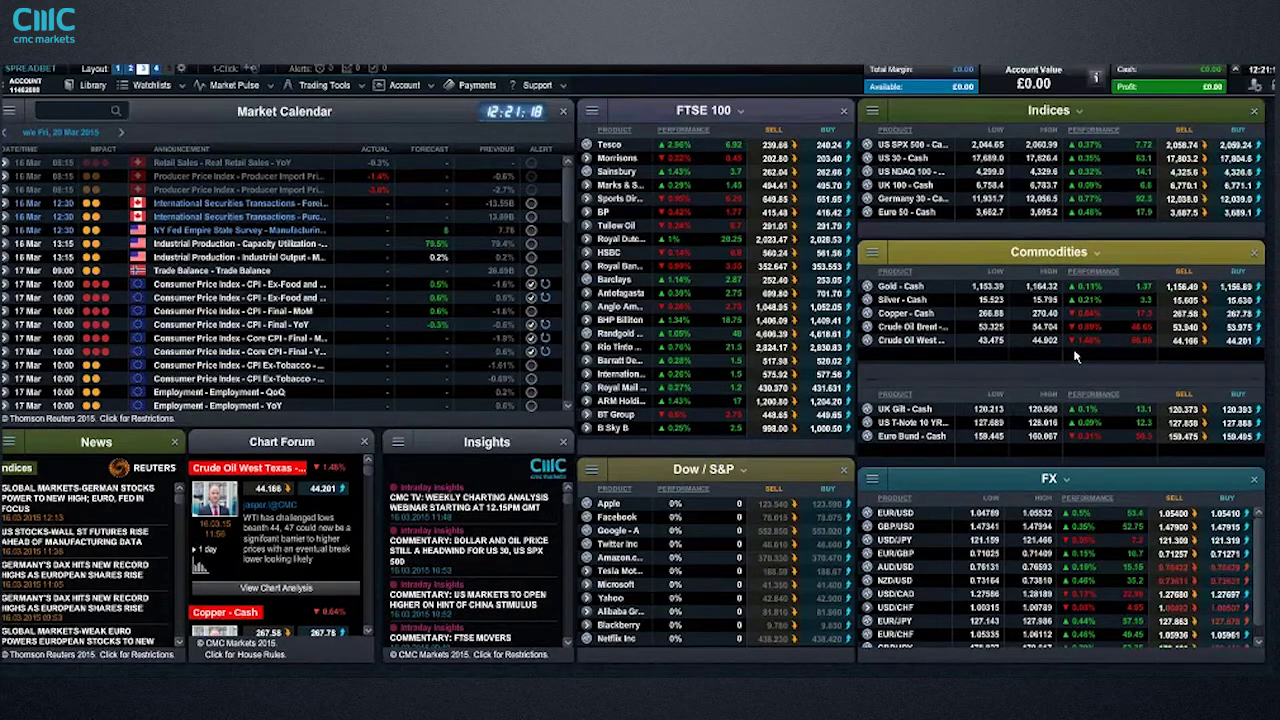
{"action": "left_click", "coordinate": [870, 289]}
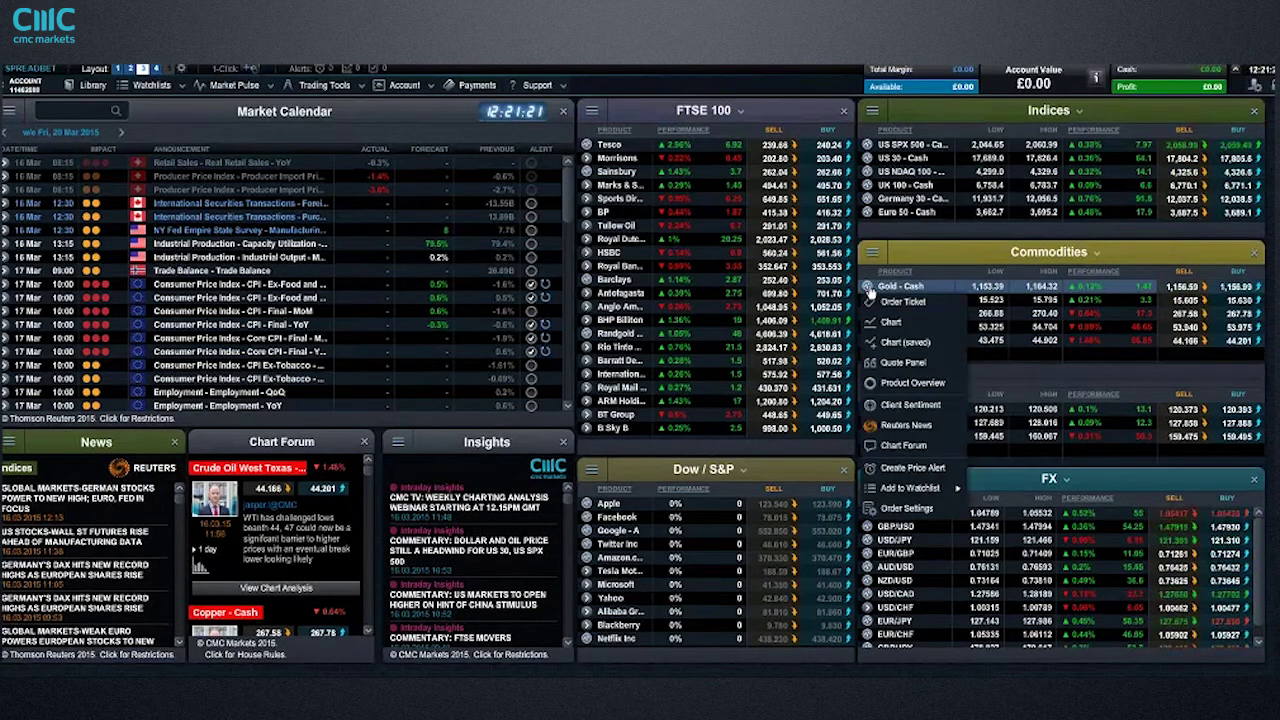
{"action": "left_click", "coordinate": [905, 342]}
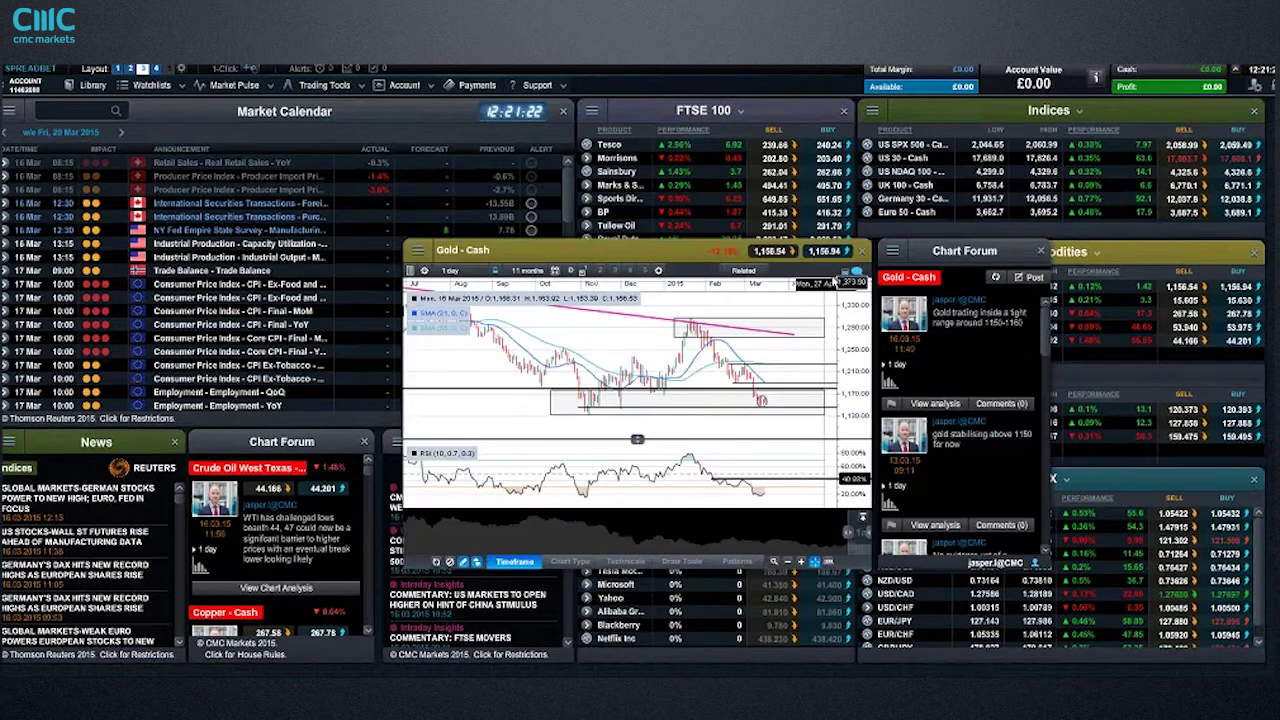
{"action": "left_click", "coordinate": [854, 272]}
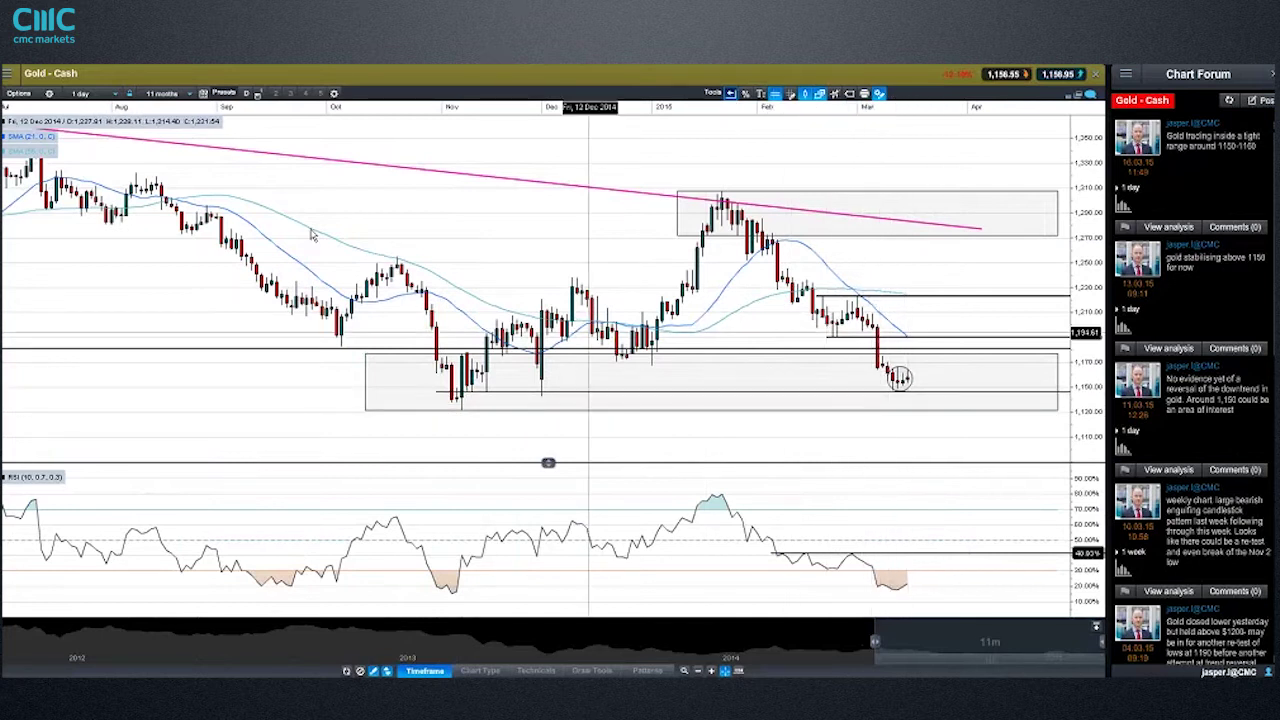
{"action": "left_click", "coordinate": [80, 93]}
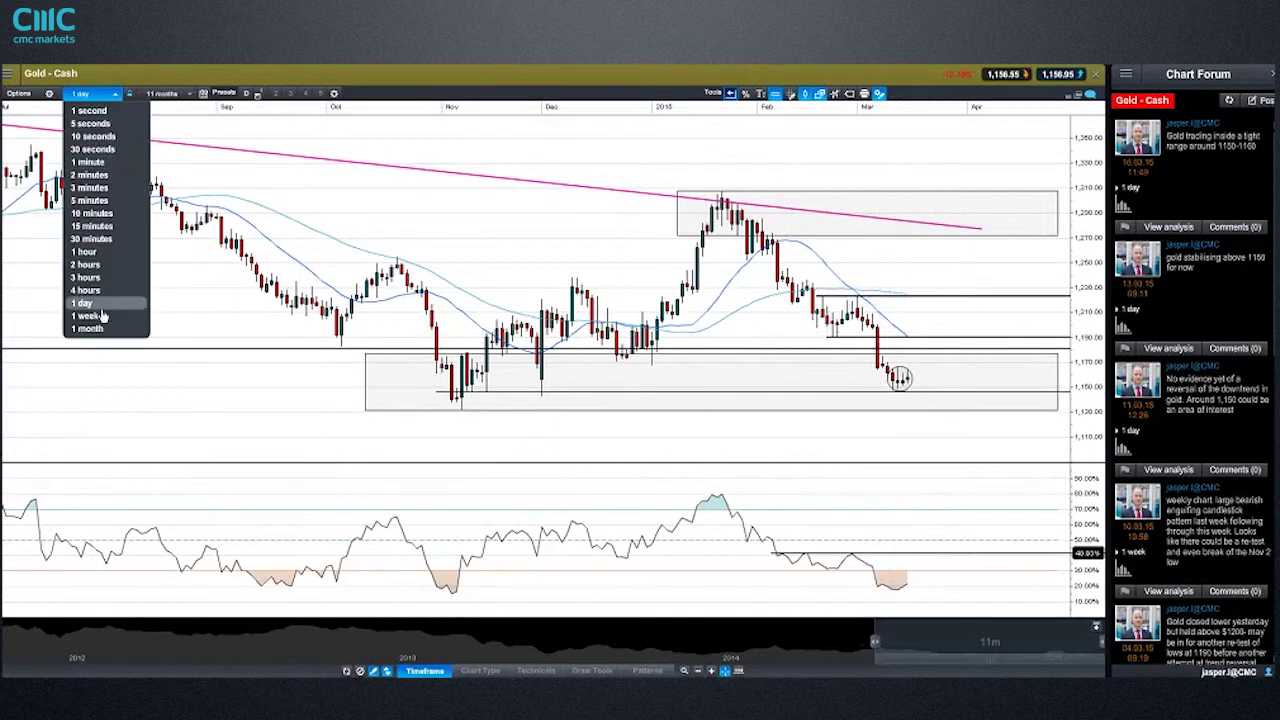
Step: View Gold - Cash on 1-week candles, then switch it back to 1-day candles
{"action": "left_click", "coordinate": [88, 315]}
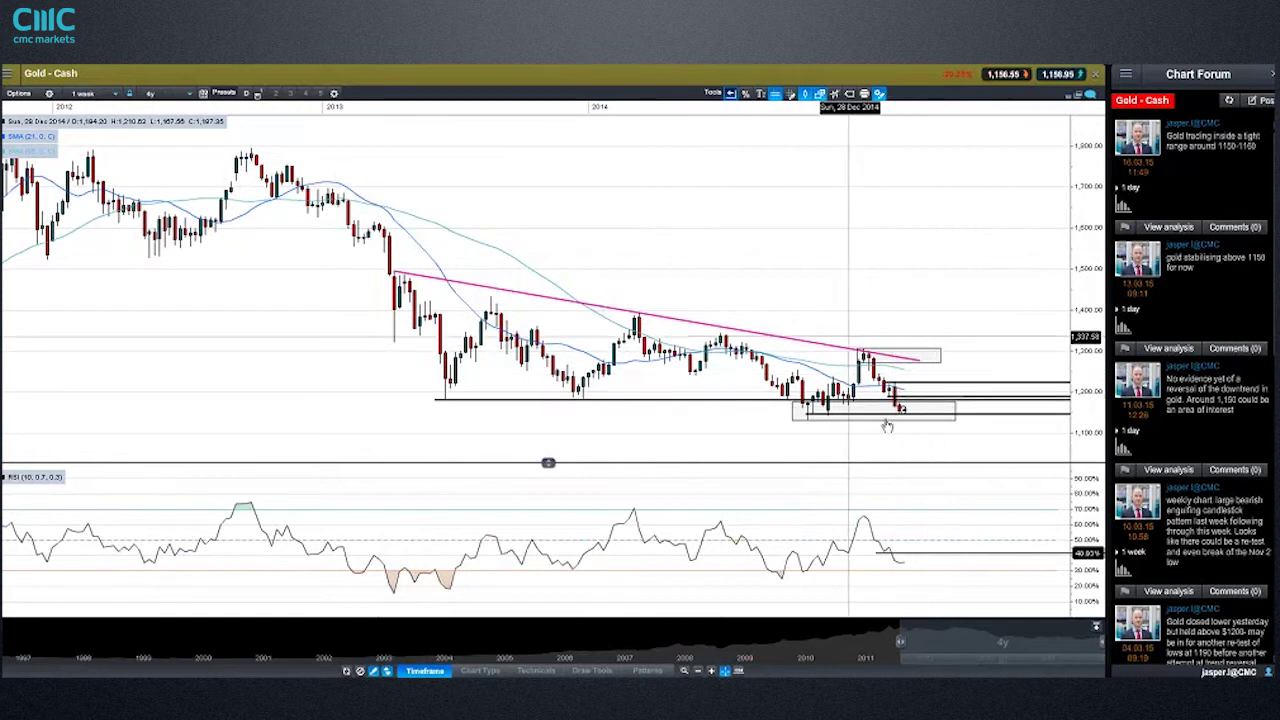
{"action": "mouse_move", "coordinate": [902, 408]}
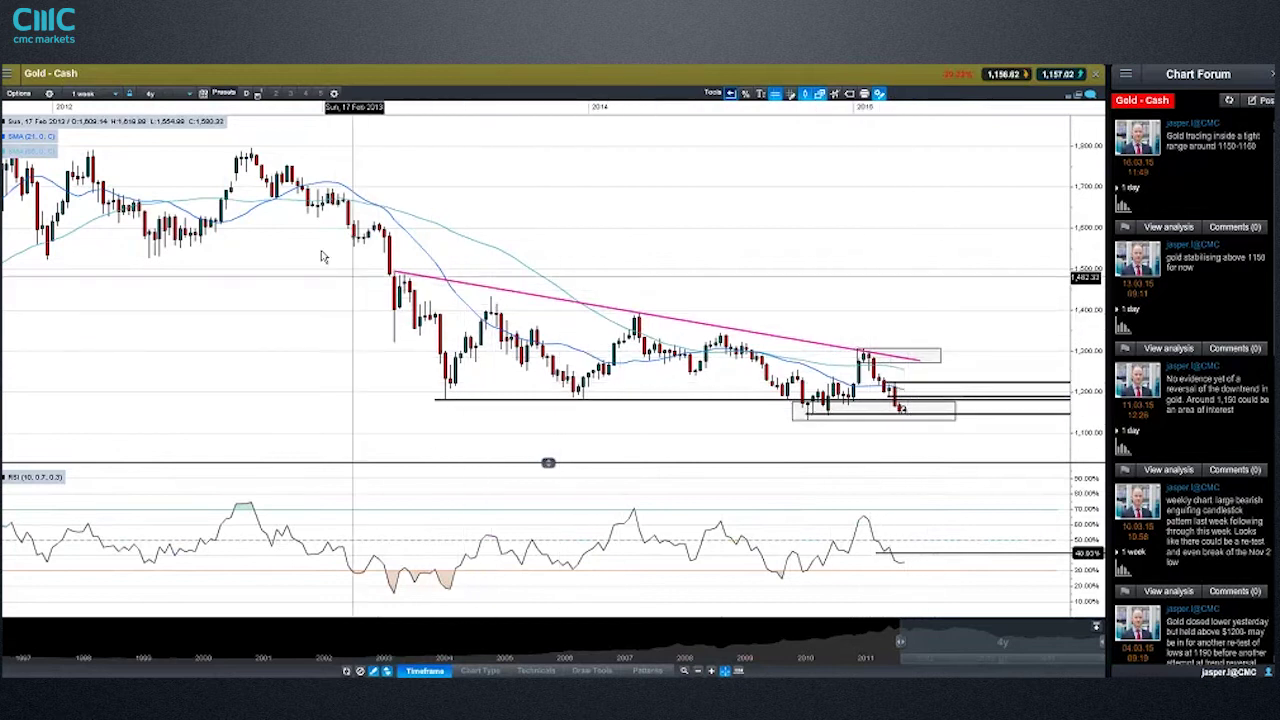
{"action": "left_click", "coordinate": [90, 94]}
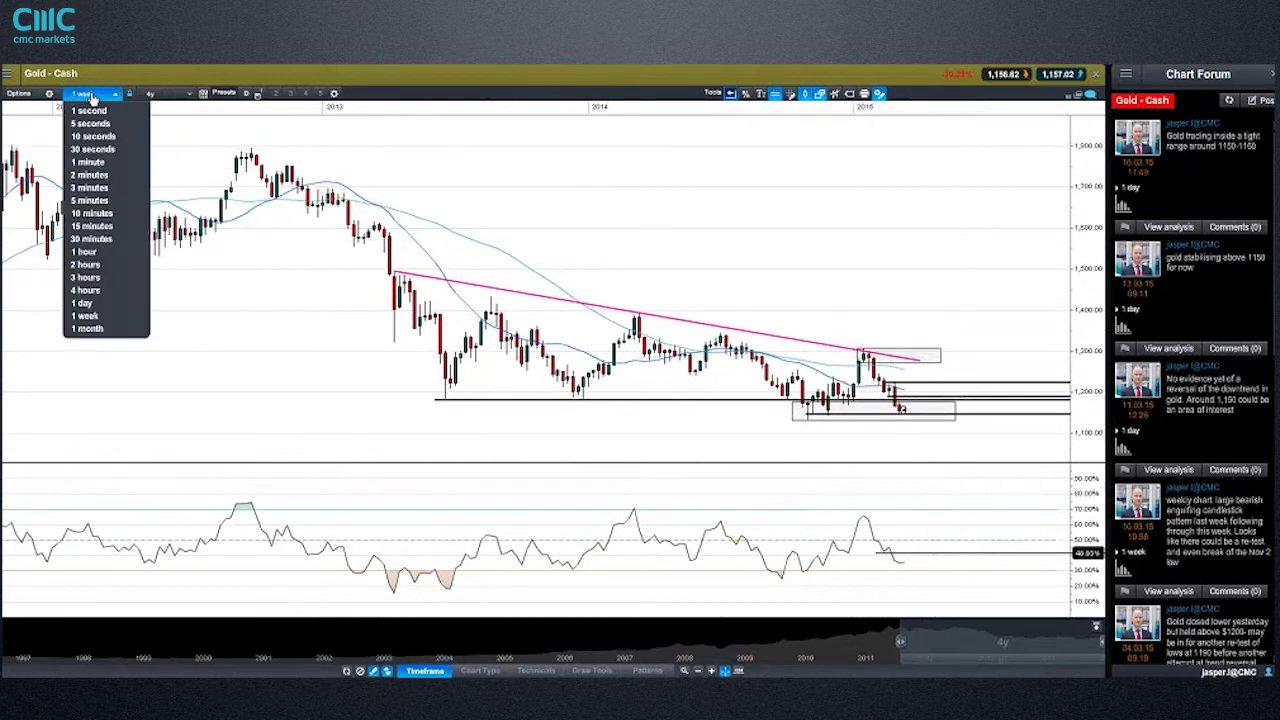
{"action": "left_click", "coordinate": [118, 303]}
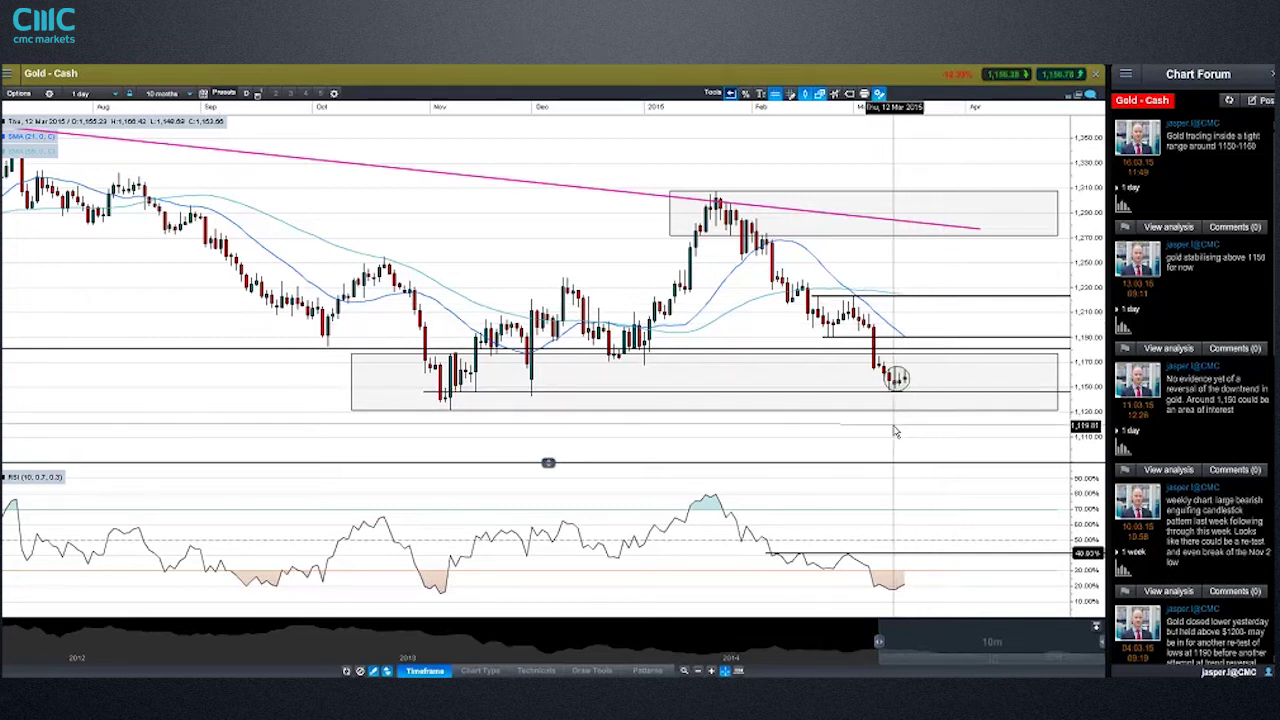
Step: Close the Gold - Cash chart window to get back to the market panels
{"action": "mouse_move", "coordinate": [896, 431]}
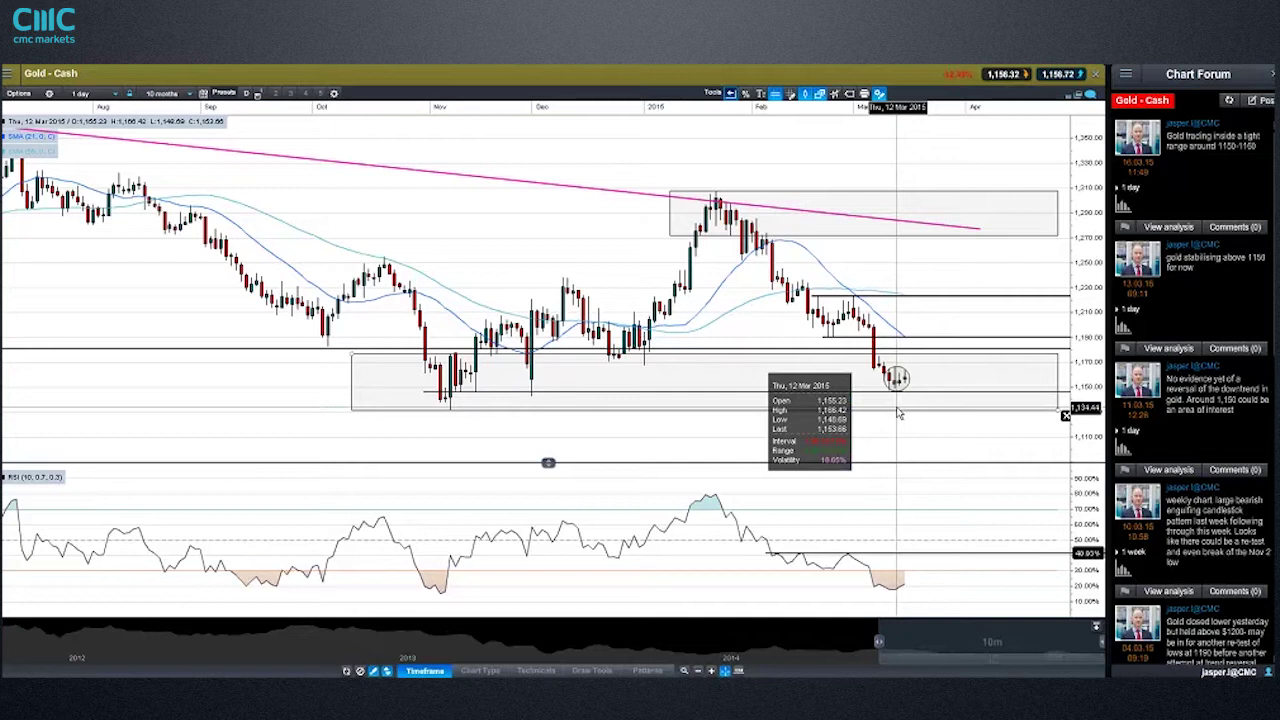
{"action": "left_click", "coordinate": [1096, 77]}
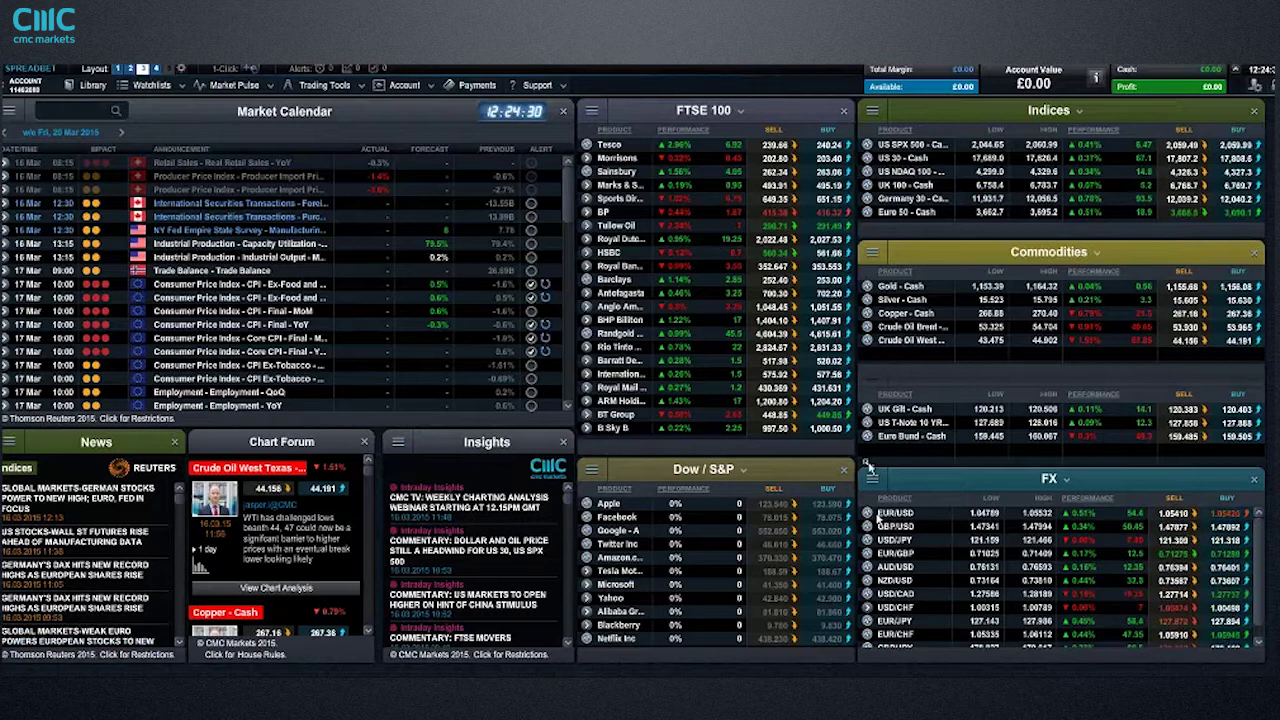
Step: Open a GBP/USD chart from the FX row's right-click menu and maximize it
{"action": "right_click", "coordinate": [884, 522]}
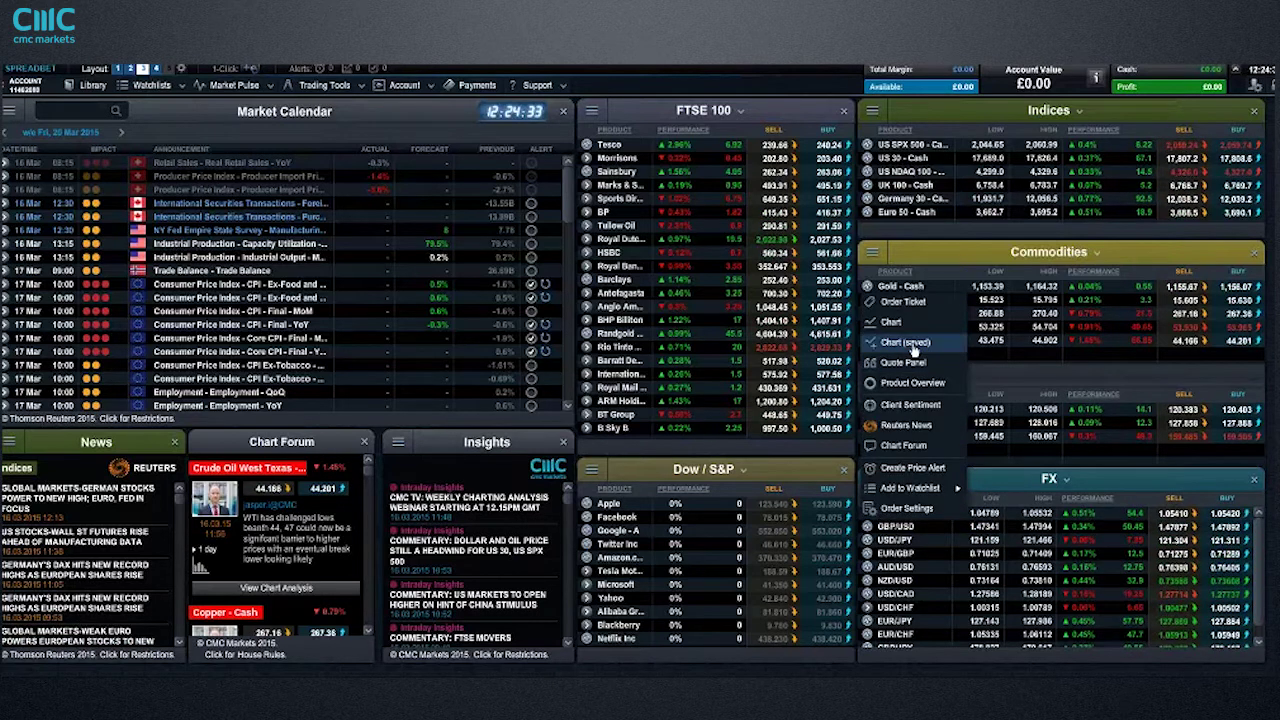
{"action": "left_click", "coordinate": [886, 360]}
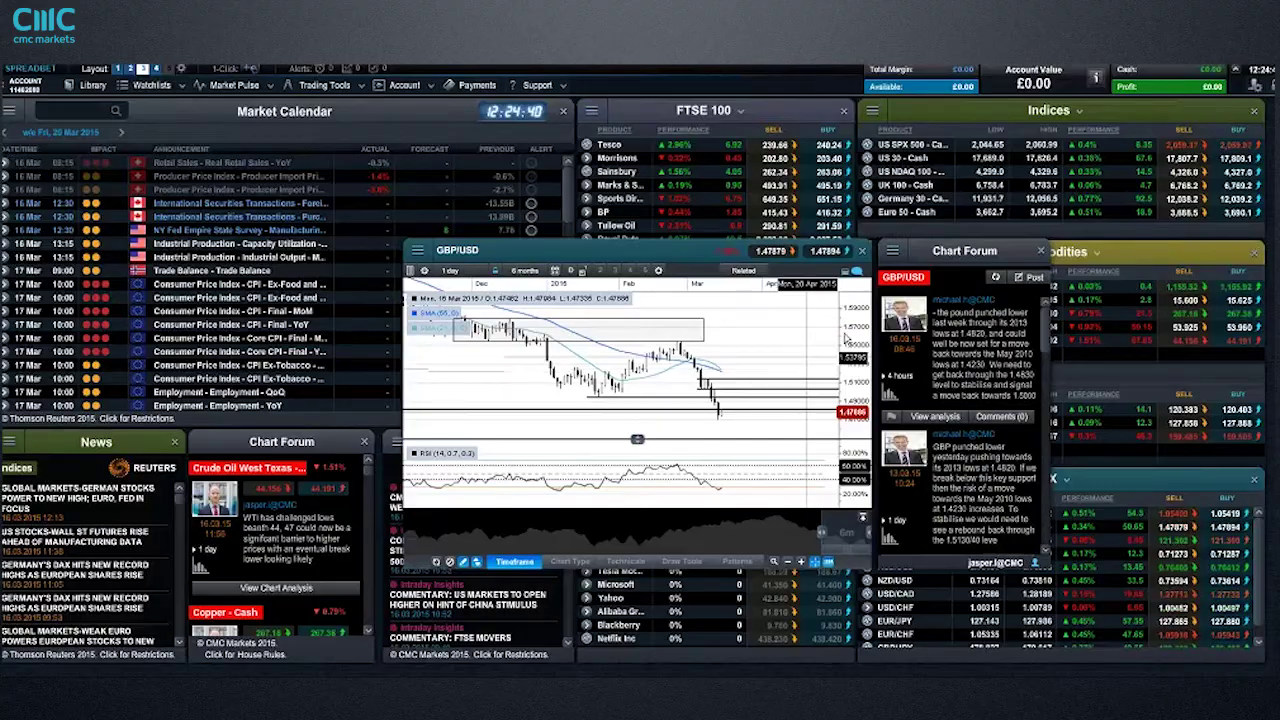
{"action": "left_click", "coordinate": [845, 273]}
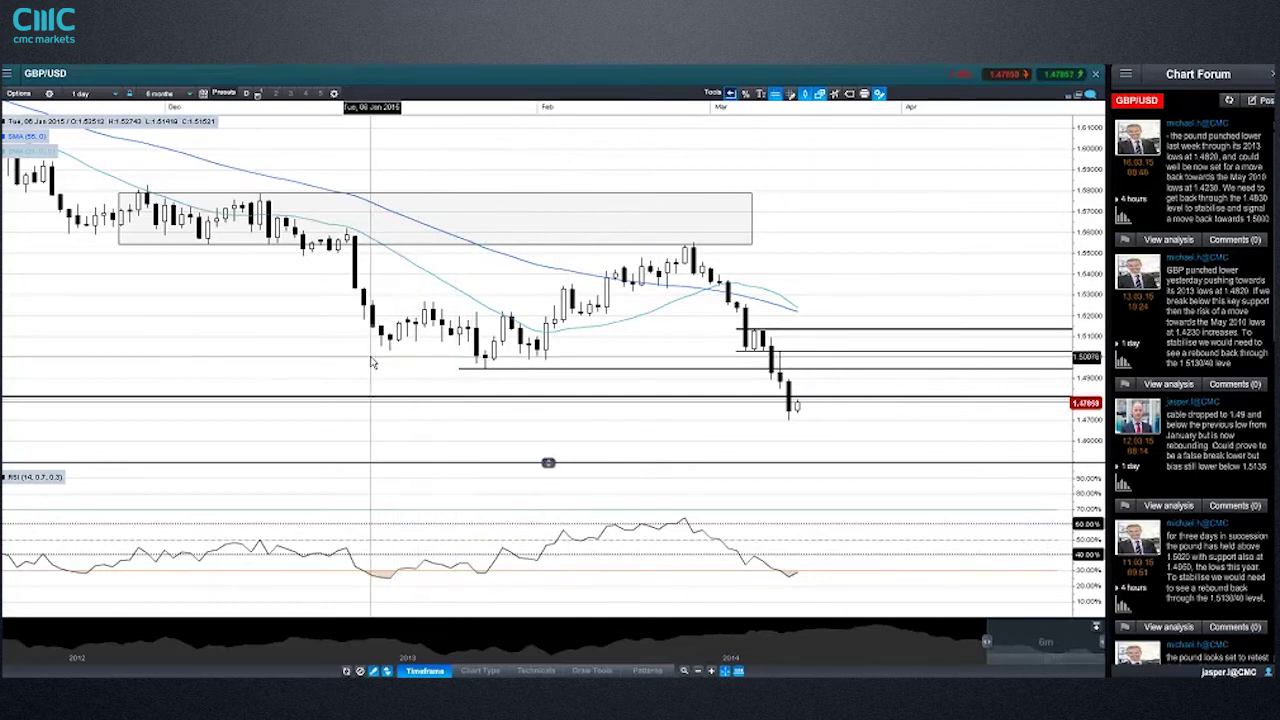
Step: Select the horizontal support line near 1.499 on the GBP/USD chart
{"action": "left_click", "coordinate": [530, 368]}
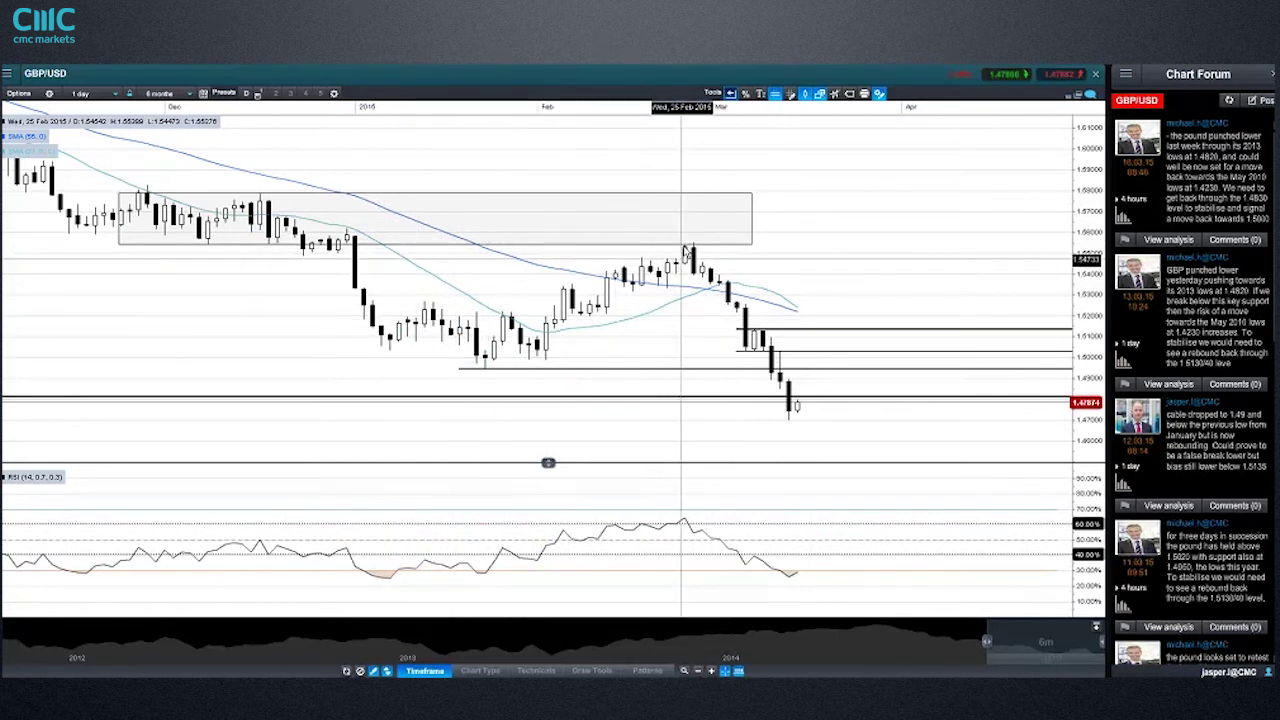
Step: Select the horizontal line near 1.494 at the January lows so its handles appear
{"action": "left_click", "coordinate": [772, 370]}
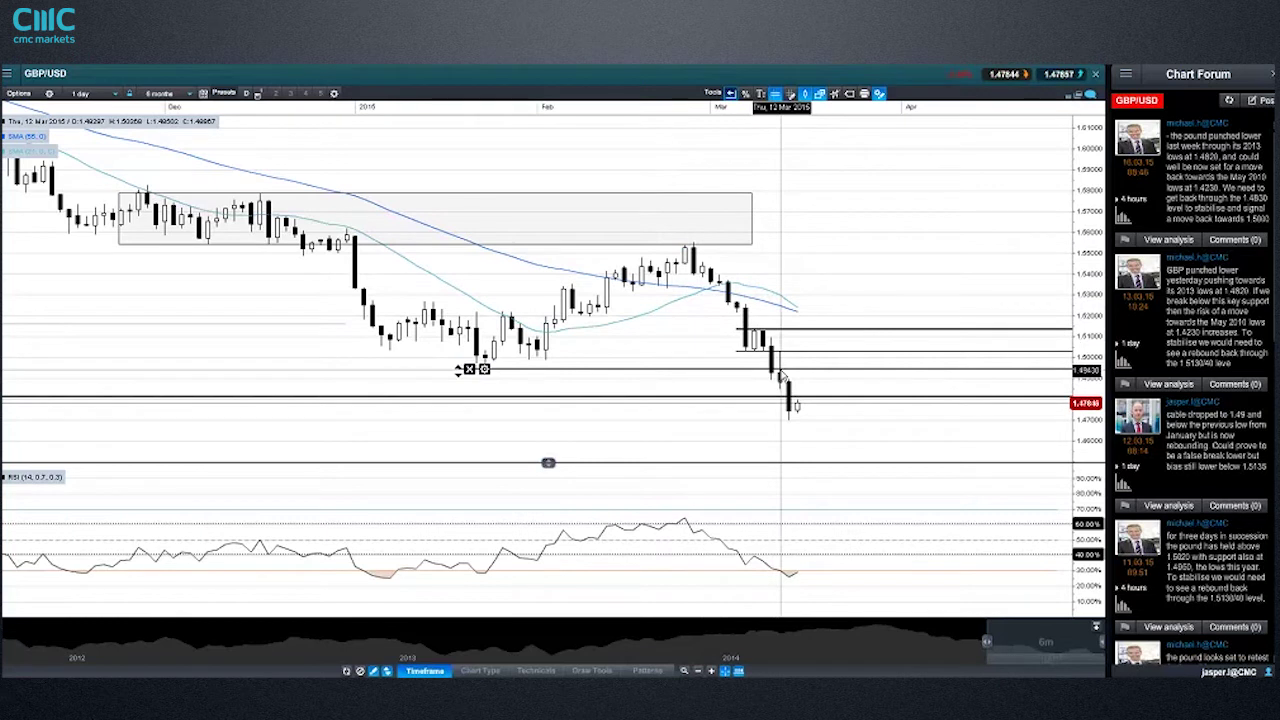
{"action": "mouse_move", "coordinate": [777, 371]}
{"action": "left_mouse_down"}
{"action": "mouse_move", "coordinate": [758, 294]}
{"action": "mouse_move", "coordinate": [694, 247]}
{"action": "mouse_move", "coordinate": [690, 262]}
{"action": "mouse_move", "coordinate": [776, 369]}
{"action": "left_mouse_up"}
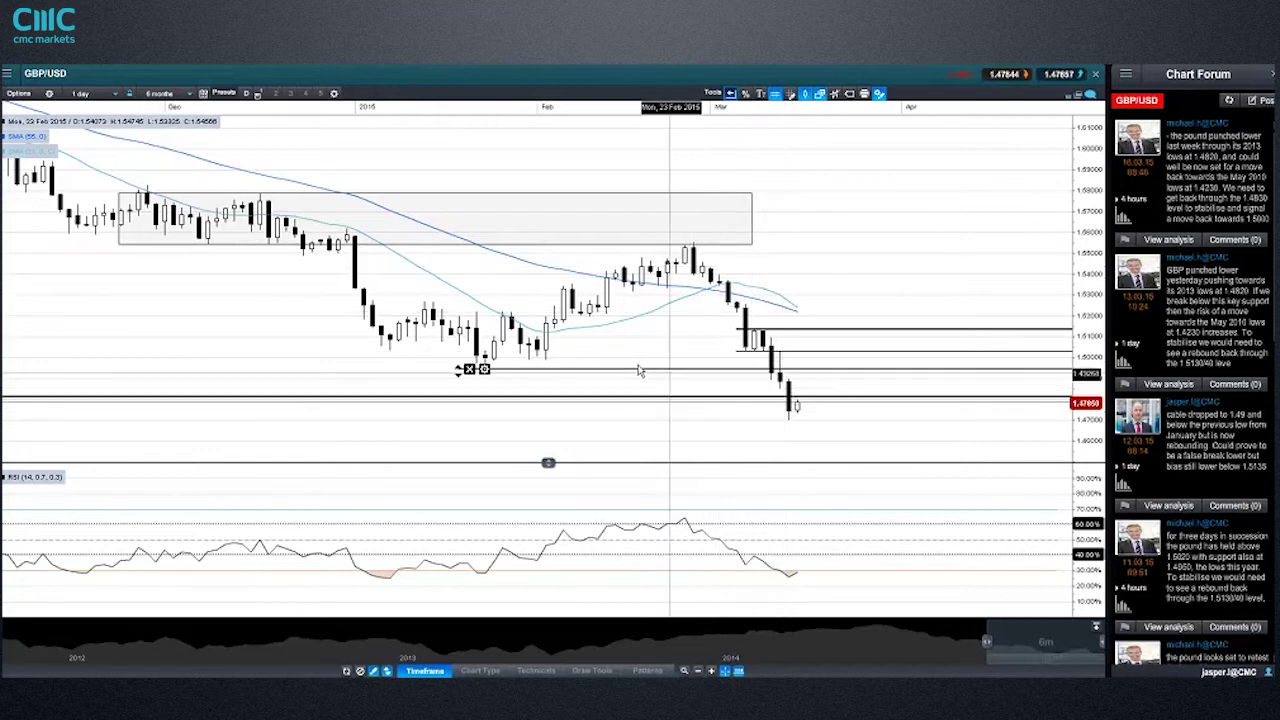
Step: Change the GBP/USD chart timeframe from 1 day to 1 week
{"action": "left_click", "coordinate": [103, 96]}
{"action": "left_click", "coordinate": [88, 318]}
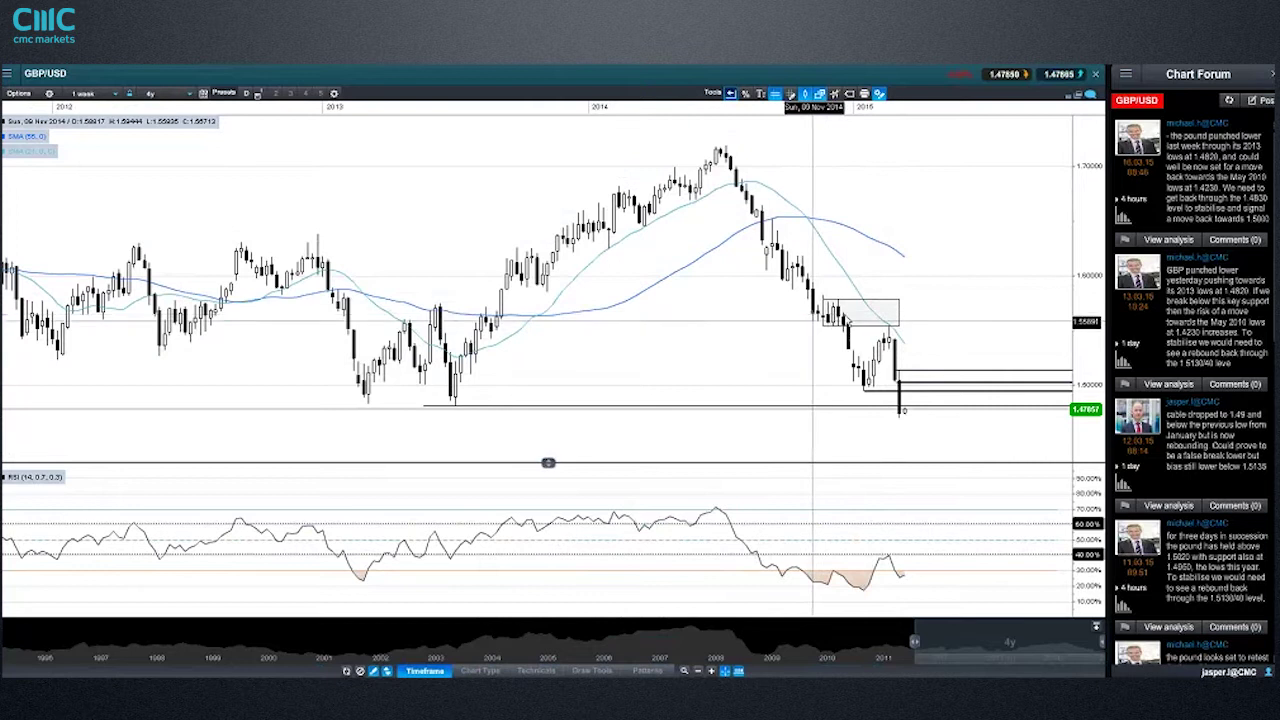
{"action": "mouse_move", "coordinate": [856, 314]}
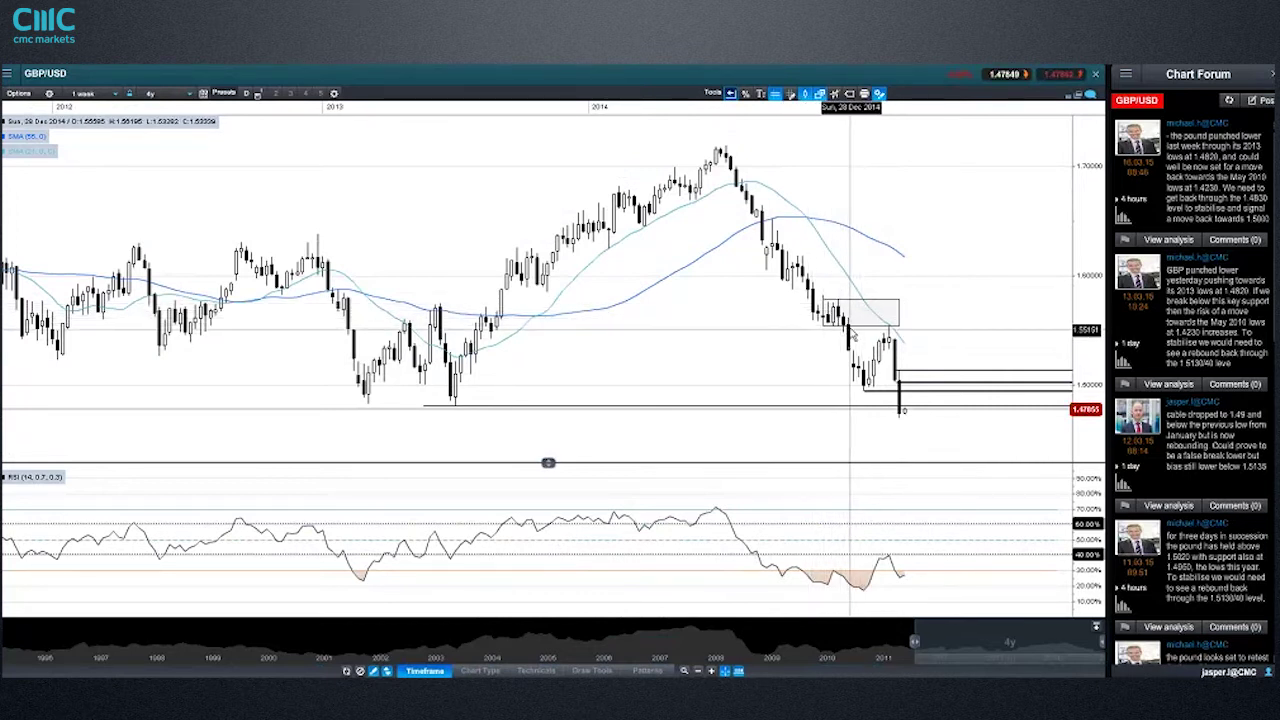
{"action": "mouse_move", "coordinate": [891, 330]}
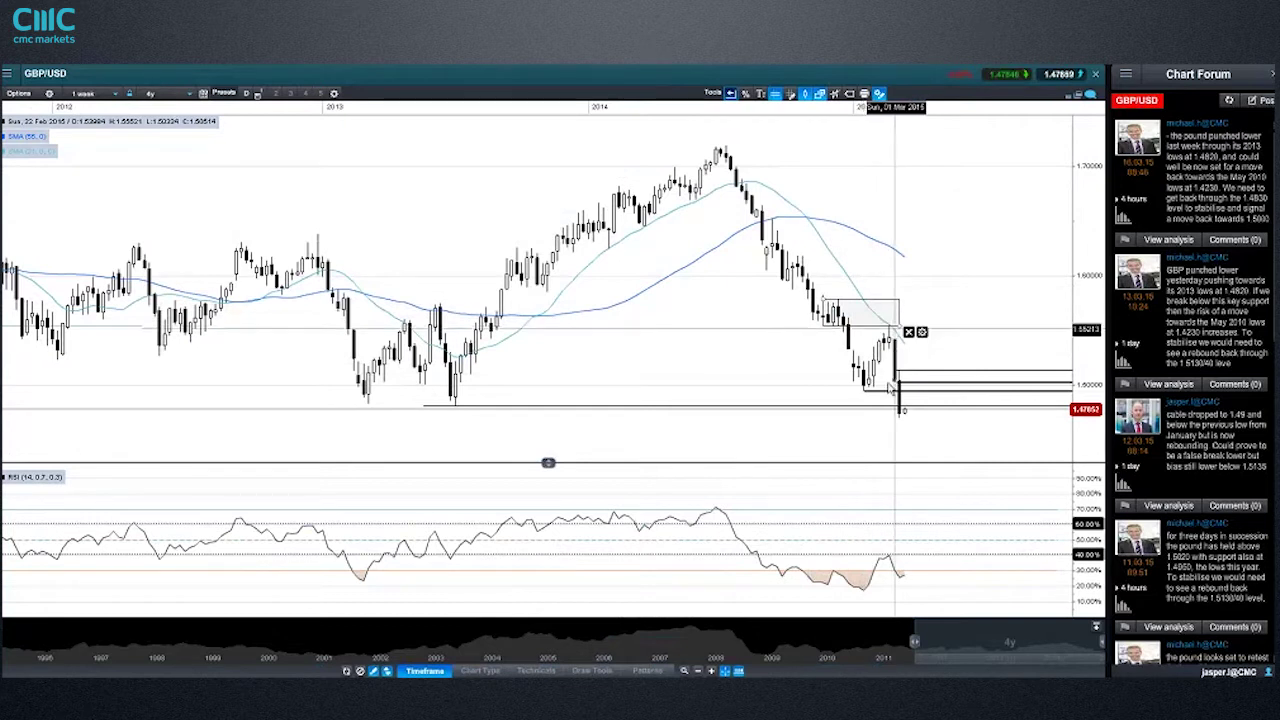
{"action": "right_click", "coordinate": [368, 410]}
{"action": "left_click", "coordinate": [350, 395]}
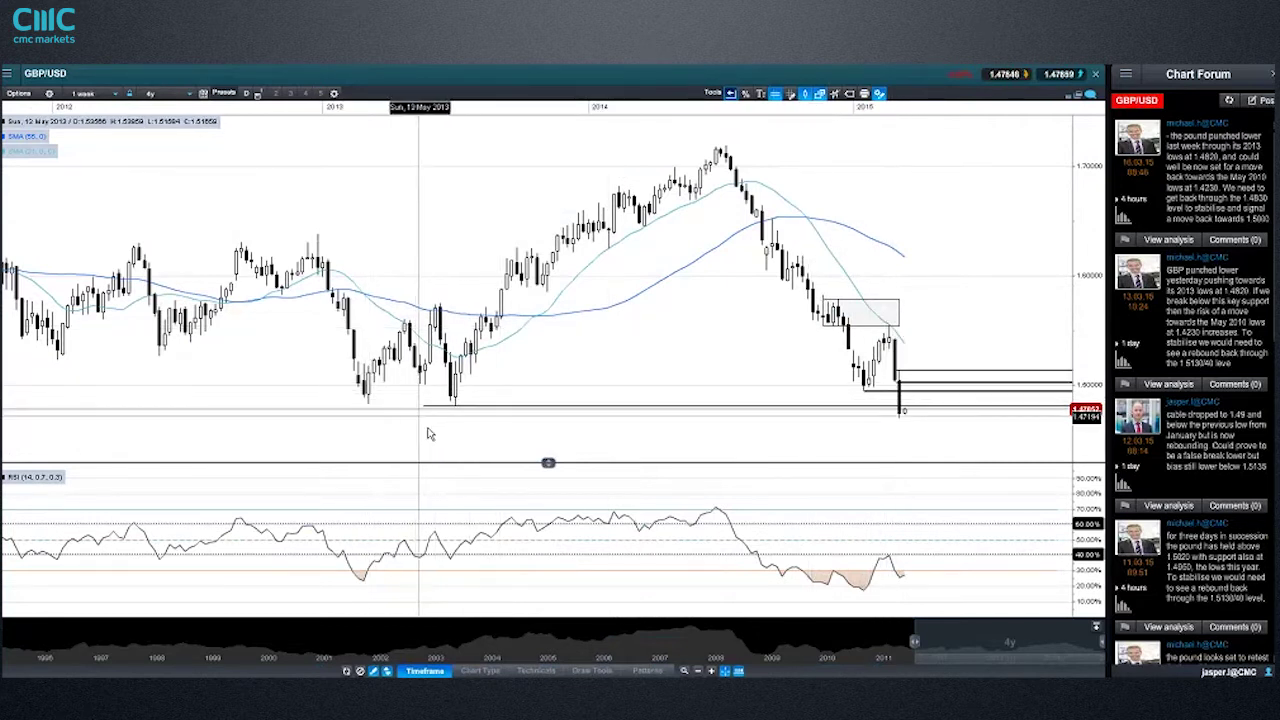
{"action": "scroll", "coordinate": [440, 430], "scroll_direction": "up", "scroll_amount": 2}
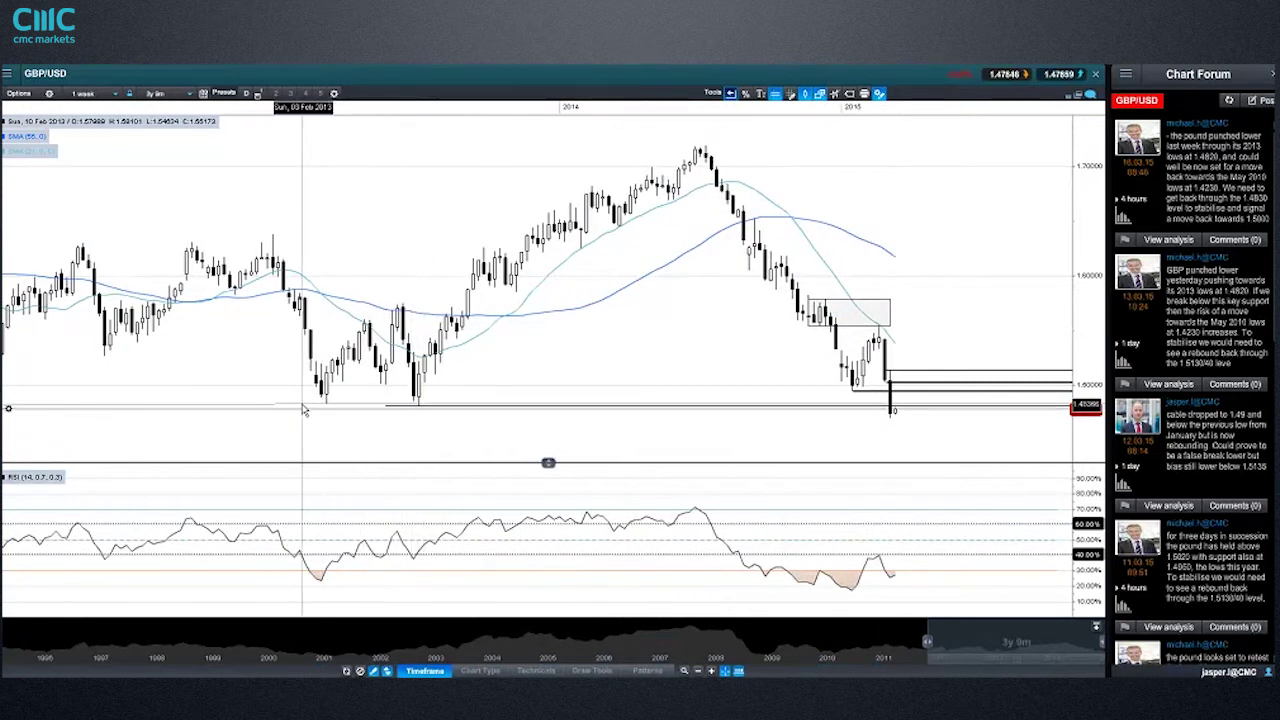
{"action": "mouse_move", "coordinate": [304, 410]}
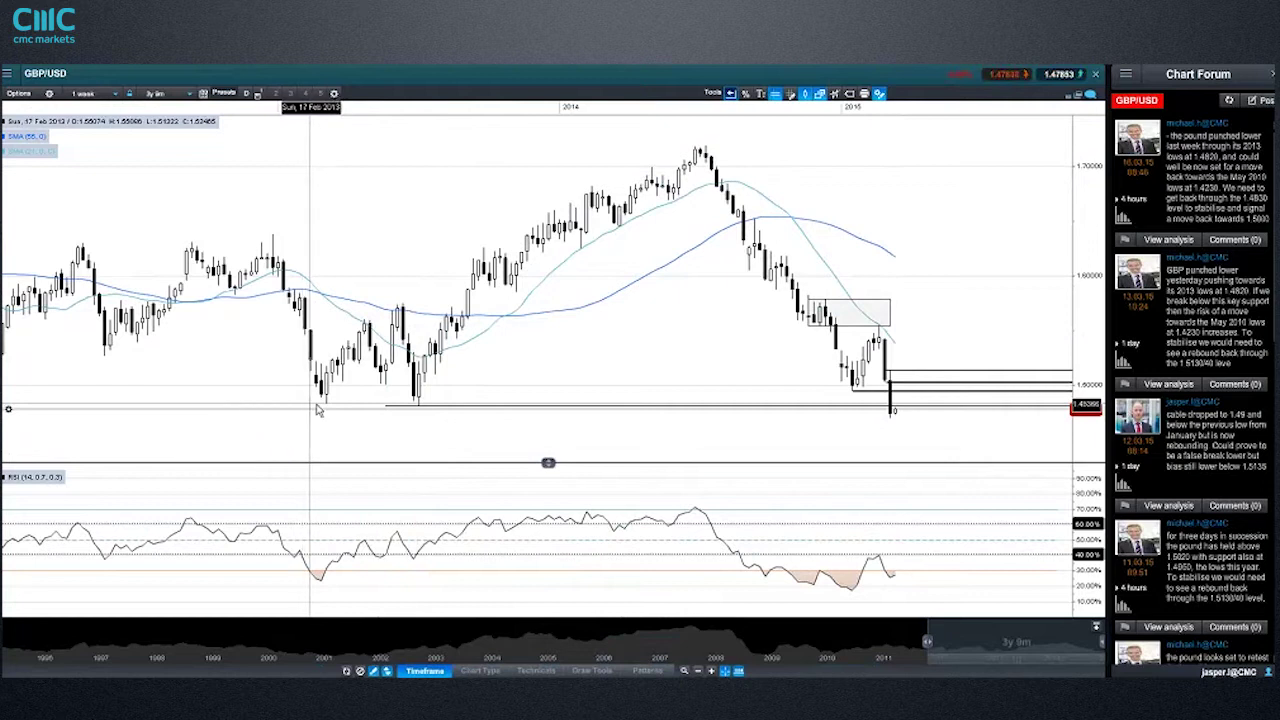
{"action": "scroll", "coordinate": [360, 412], "scroll_direction": "down", "scroll_amount": 5}
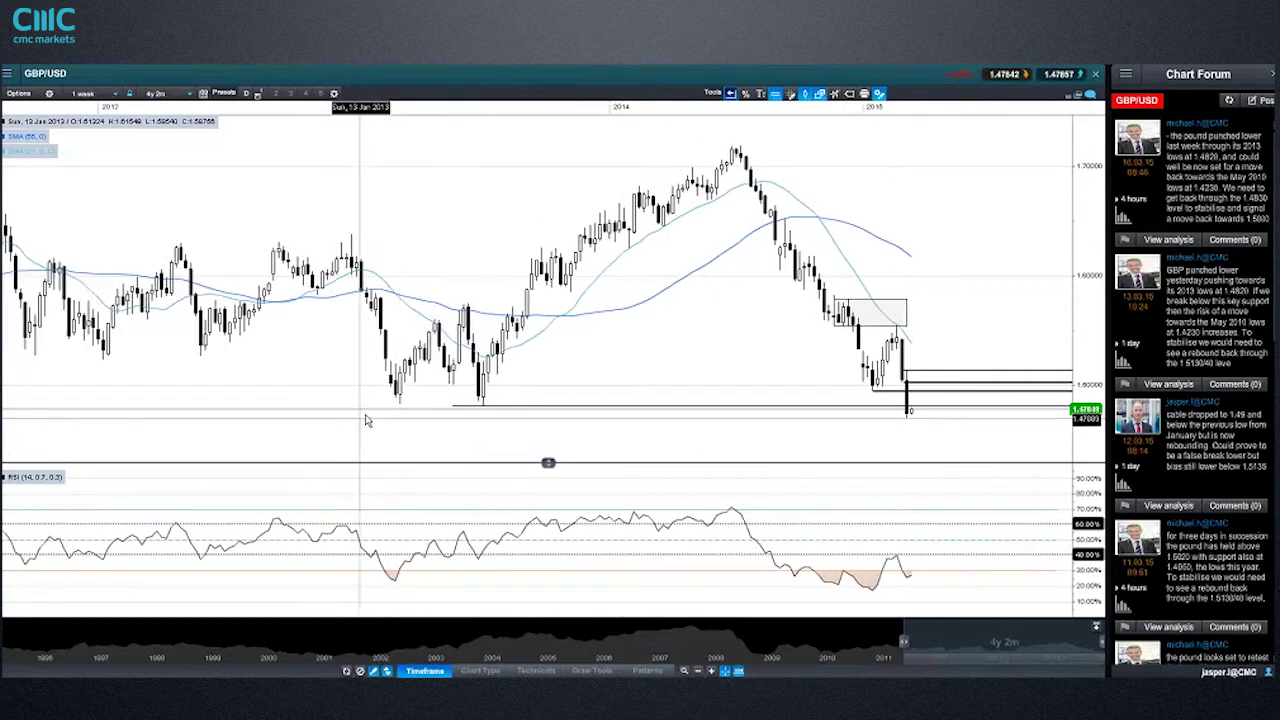
{"action": "scroll", "coordinate": [377, 410], "scroll_direction": "down", "scroll_amount": 1}
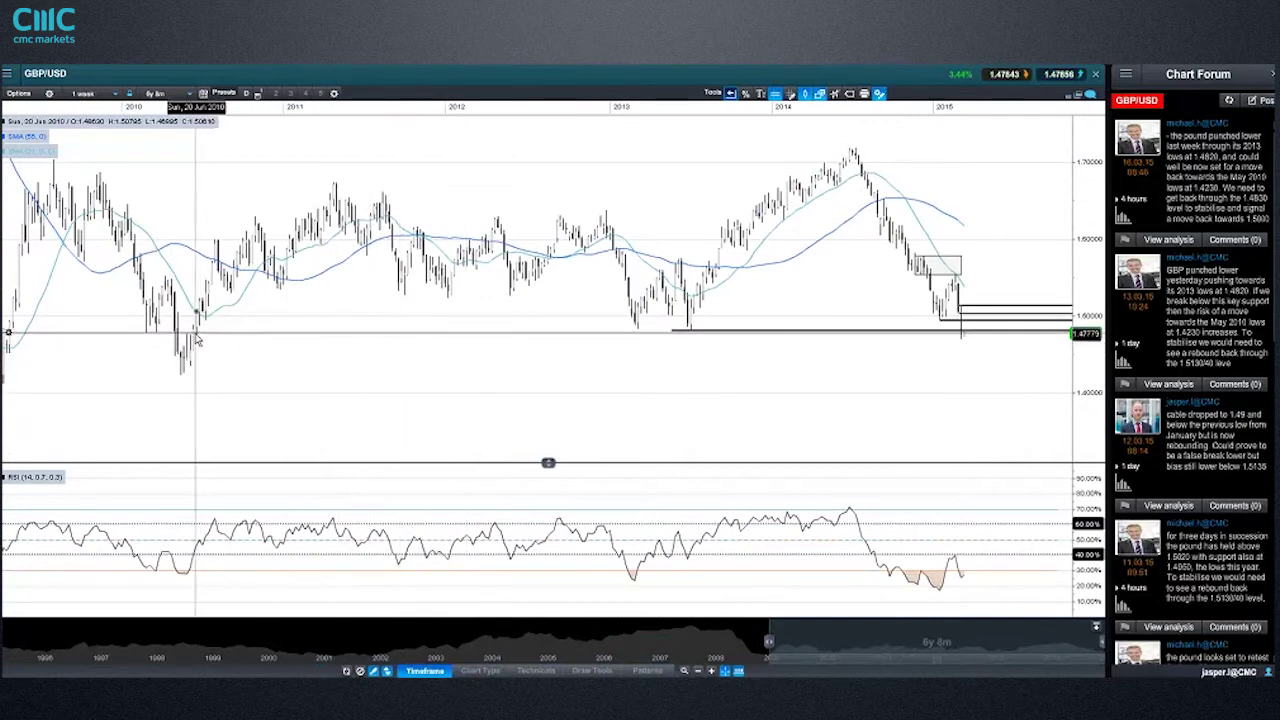
{"action": "mouse_move", "coordinate": [197, 340]}
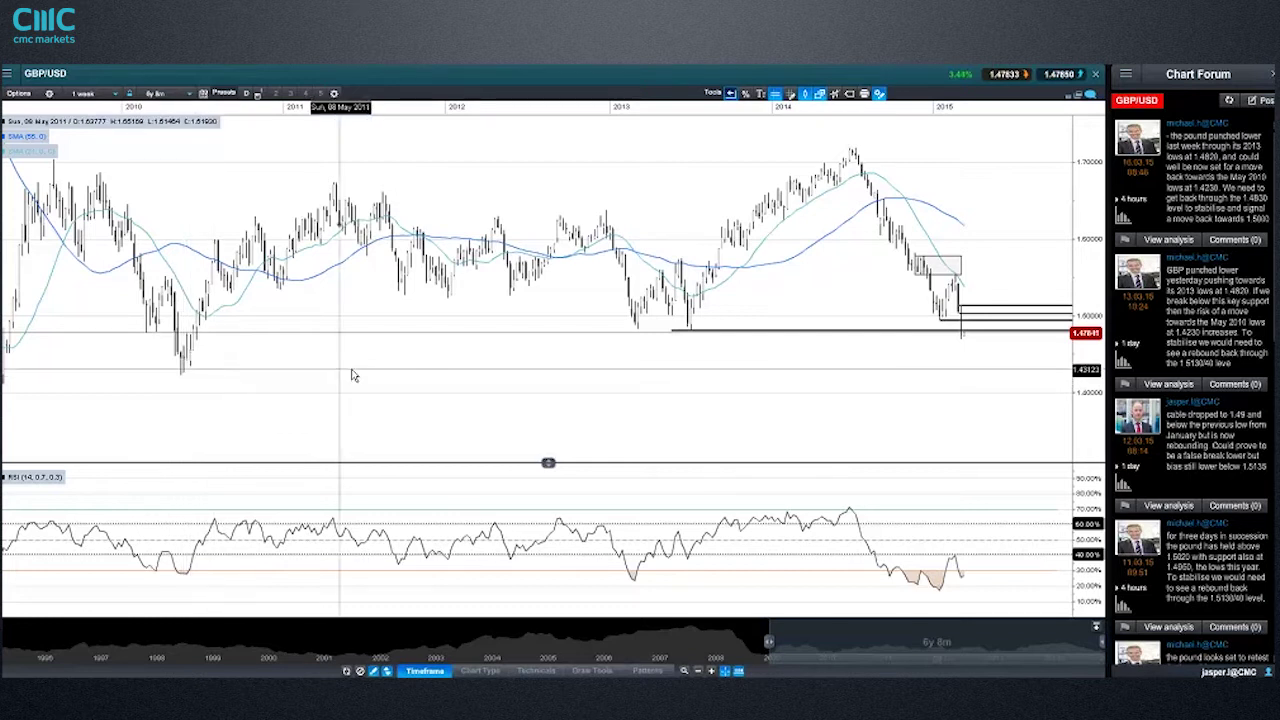
{"action": "scroll", "coordinate": [363, 362], "scroll_direction": "up", "scroll_amount": 1}
{"action": "scroll", "coordinate": [361, 365], "scroll_direction": "up", "scroll_amount": 3}
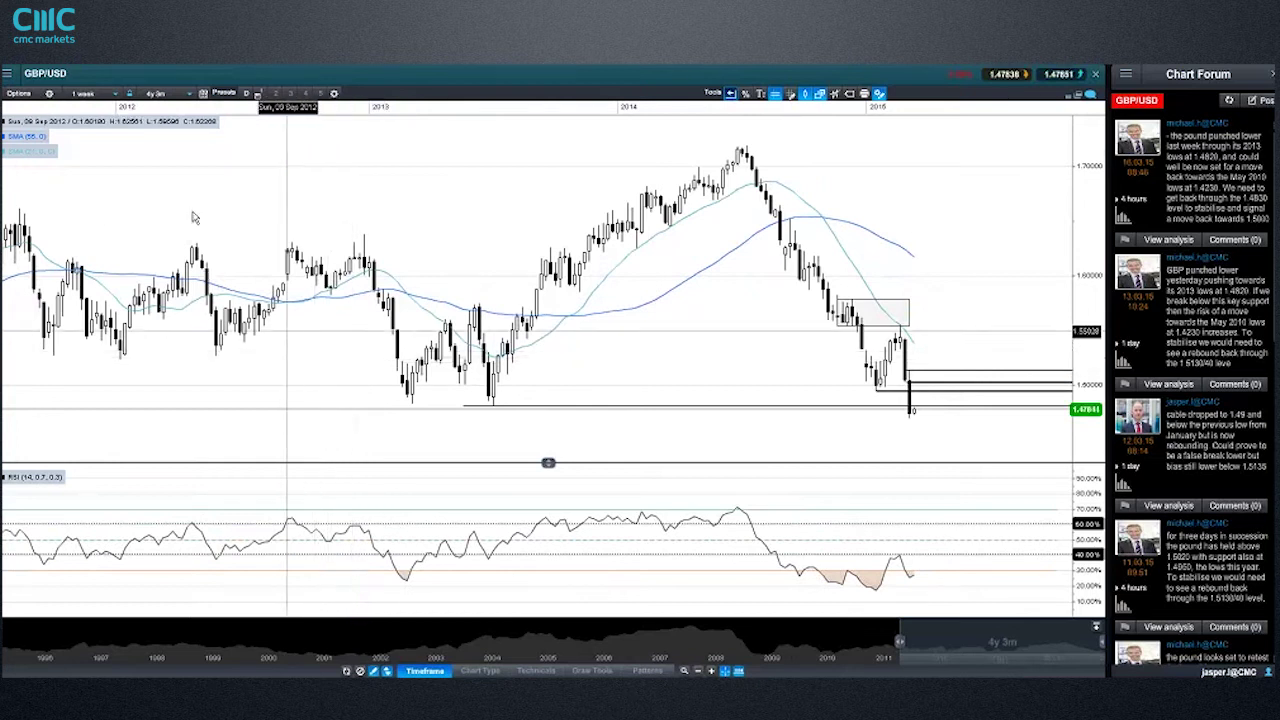
{"action": "left_click", "coordinate": [85, 93]}
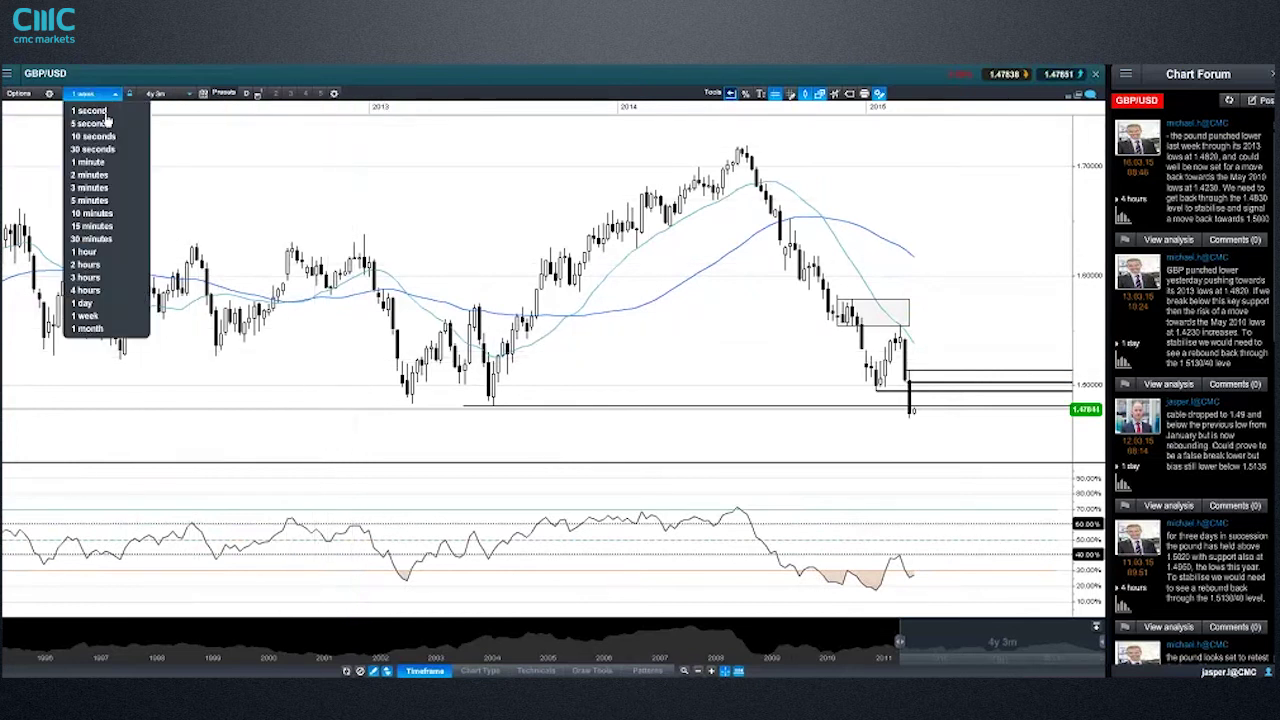
{"action": "left_click", "coordinate": [115, 304]}
{"action": "scroll", "coordinate": [510, 325], "scroll_direction": "up", "scroll_amount": 2}
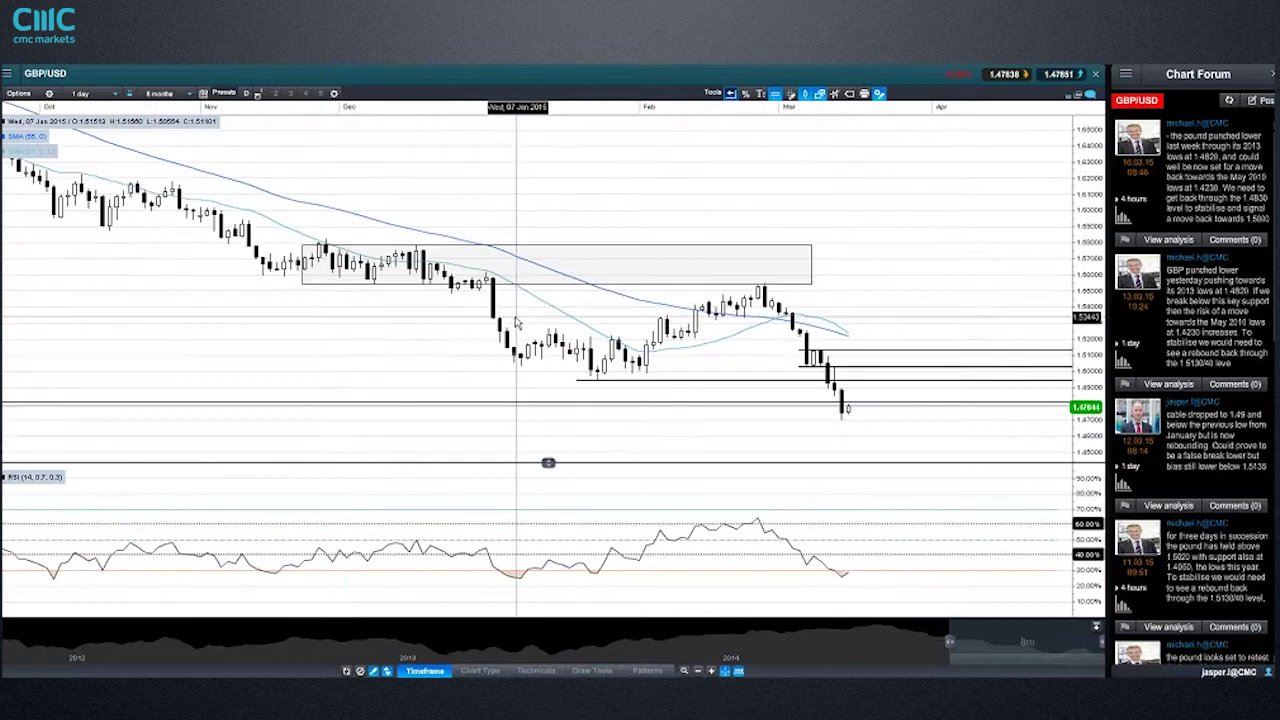
{"action": "scroll", "coordinate": [516, 322], "scroll_direction": "up", "scroll_amount": 1}
{"action": "mouse_move", "coordinate": [617, 364]}
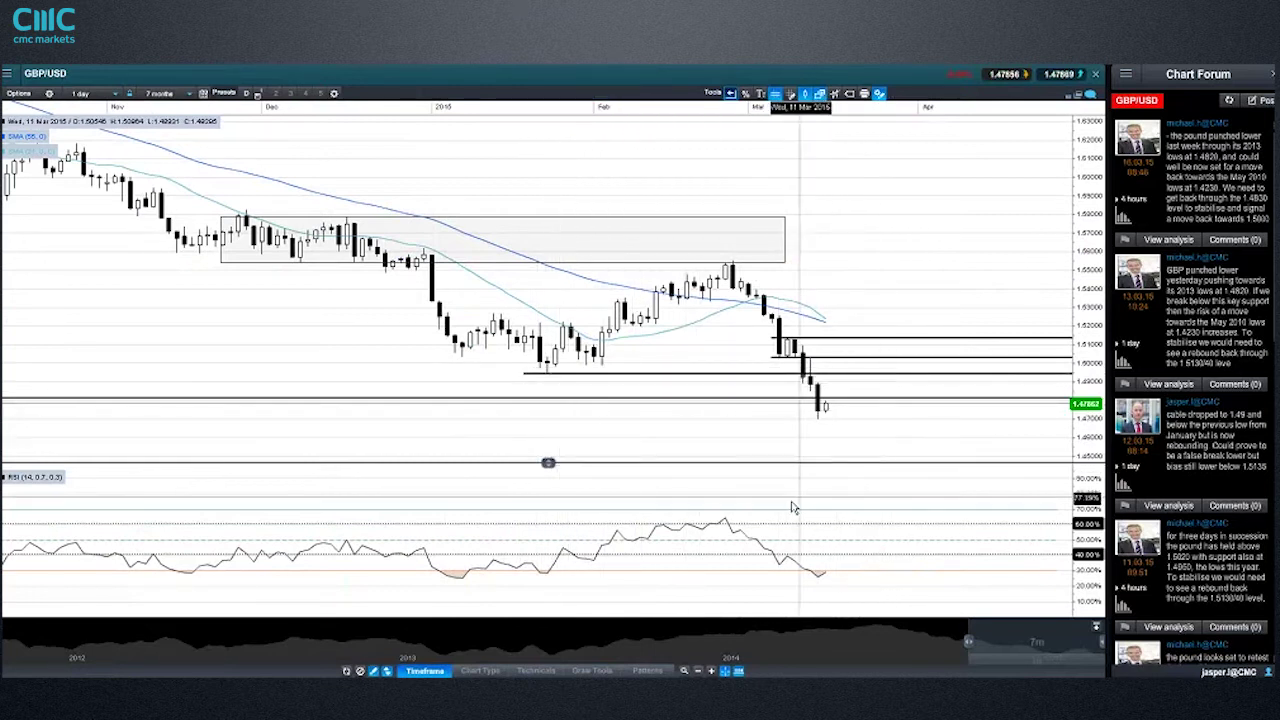
{"action": "mouse_move", "coordinate": [793, 508]}
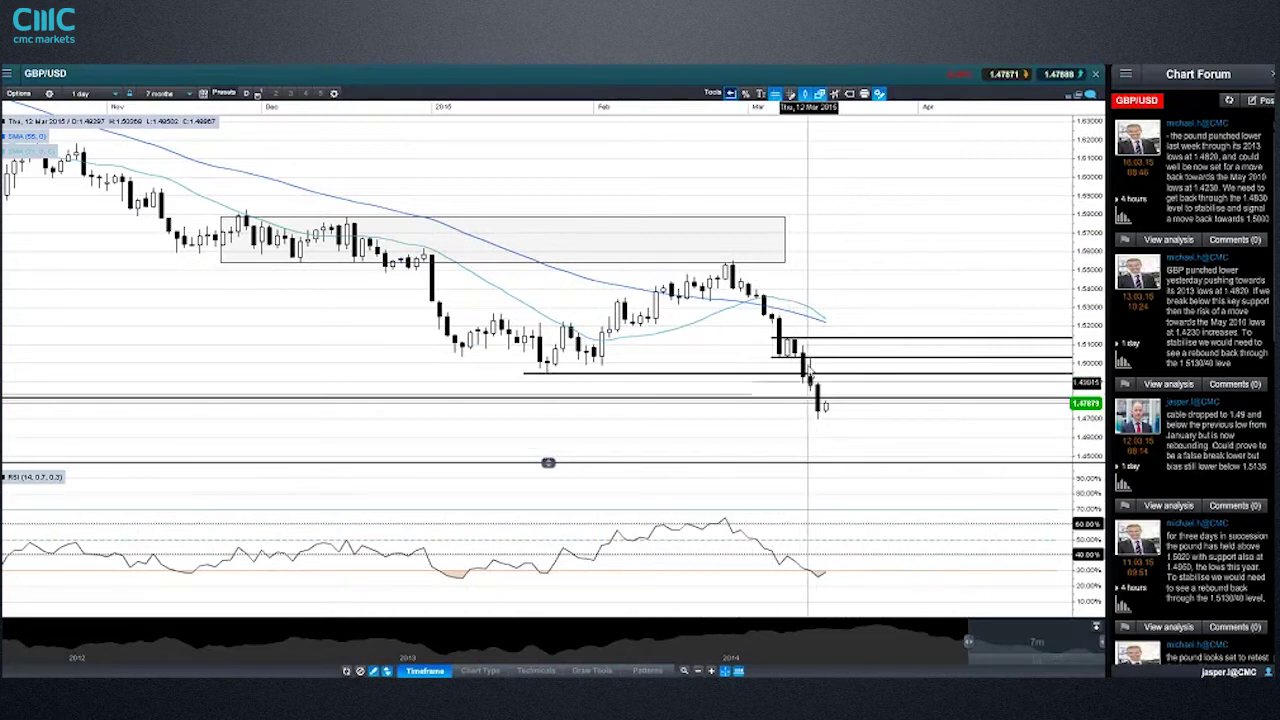
{"action": "left_click", "coordinate": [779, 341]}
Step: Delete the extra horizontal line, then select and deselect the line at about 1.509
{"action": "key", "text": "Delete"}
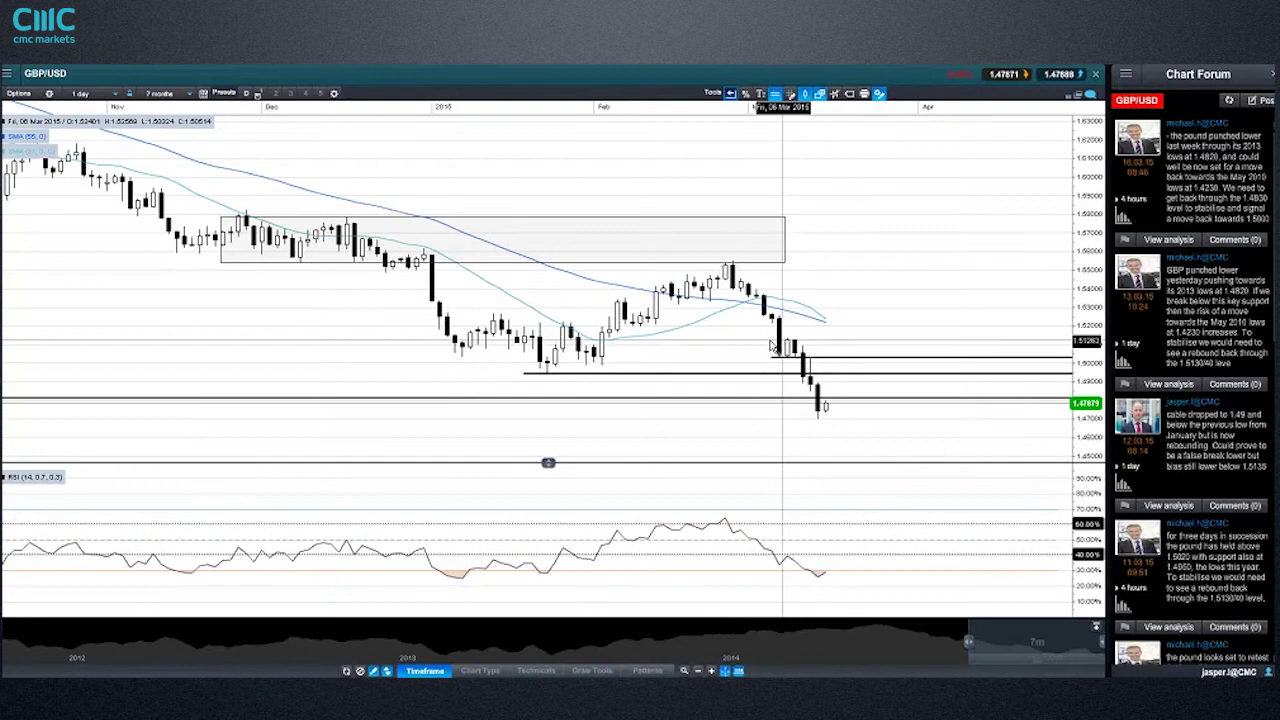
{"action": "left_click", "coordinate": [781, 356]}
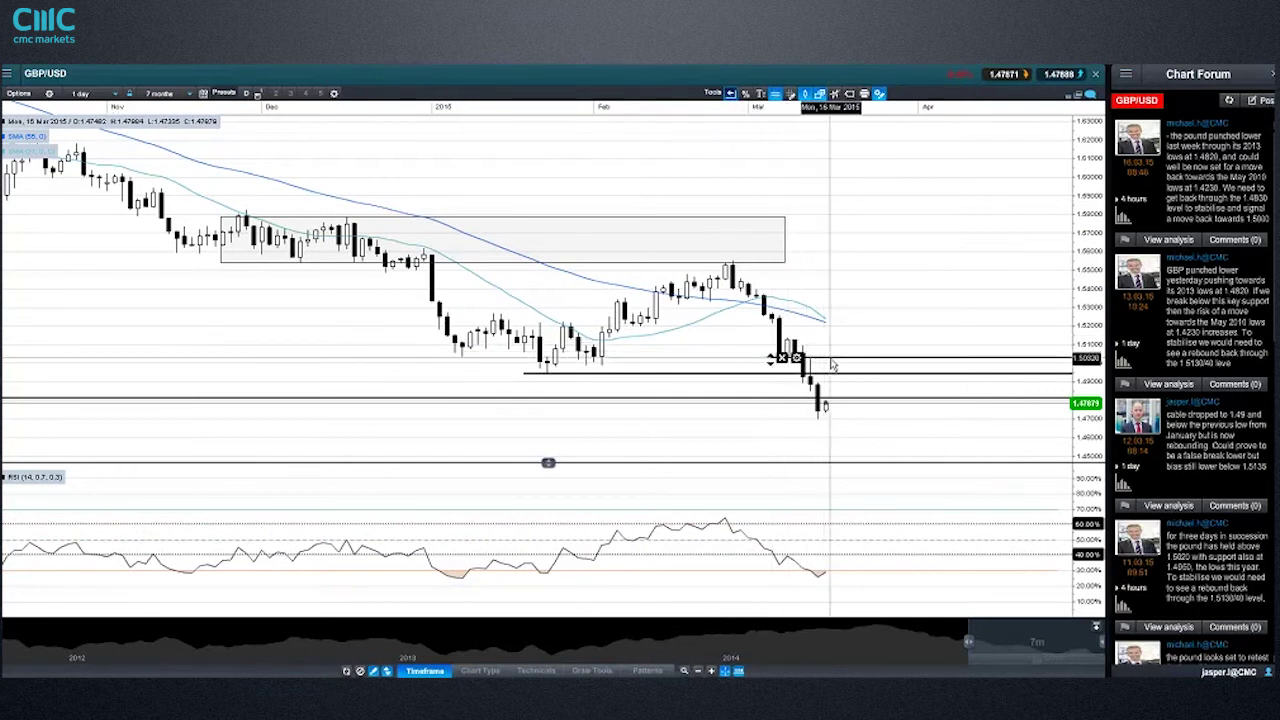
{"action": "left_click", "coordinate": [771, 343]}
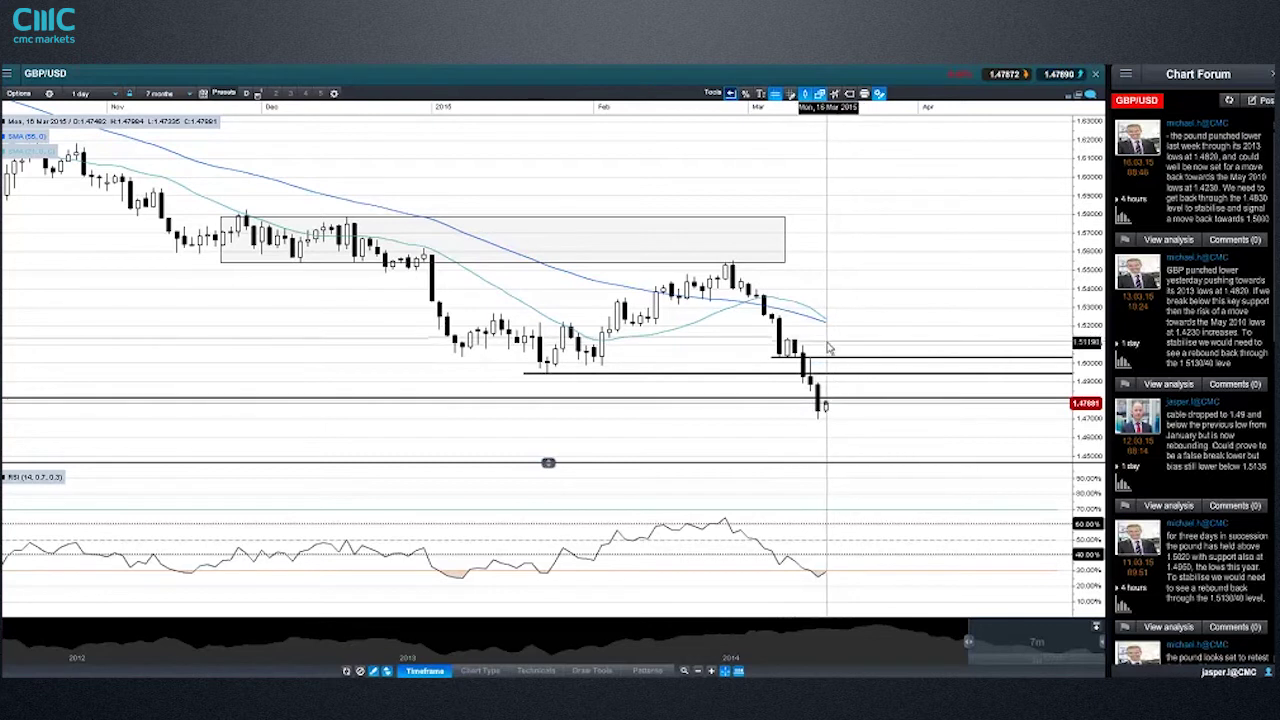
Step: Move the horizontal levels from 1.51154 to 1.50638 and from 1.49631 to 1.49490
{"action": "left_click_drag", "start_coordinate": [851, 346], "coordinate": [862, 360]}
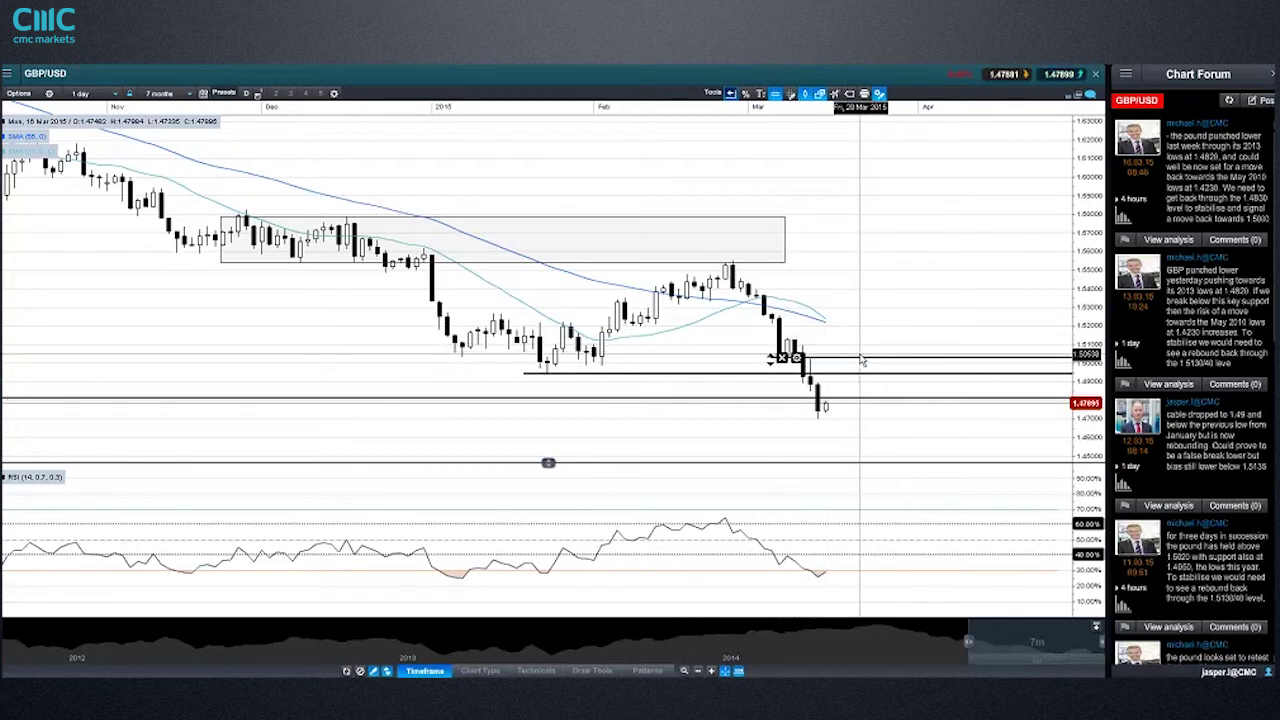
{"action": "left_click", "coordinate": [812, 373]}
{"action": "left_click_drag", "start_coordinate": [812, 373], "coordinate": [812, 376]}
{"action": "left_click", "coordinate": [785, 383]}
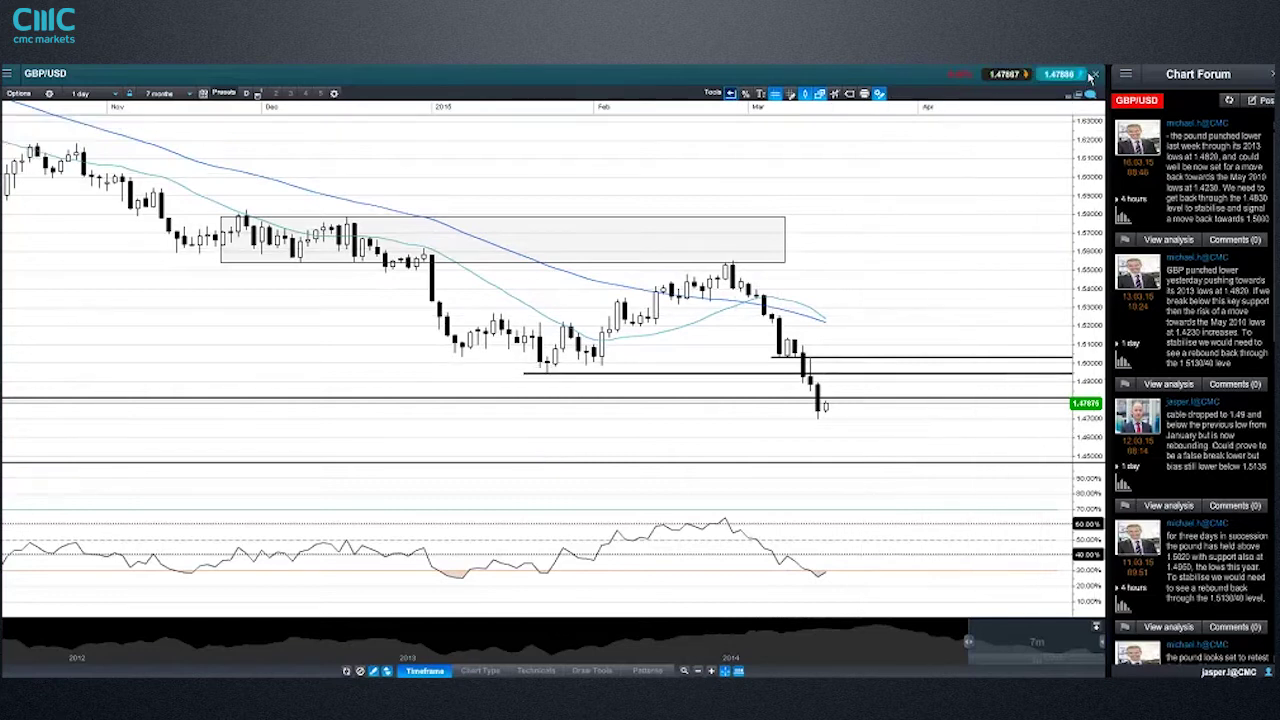
Step: Close the GBP/USD chart and open EUR/USD from the FX panel as a maximized monthly chart
{"action": "left_click", "coordinate": [1096, 77]}
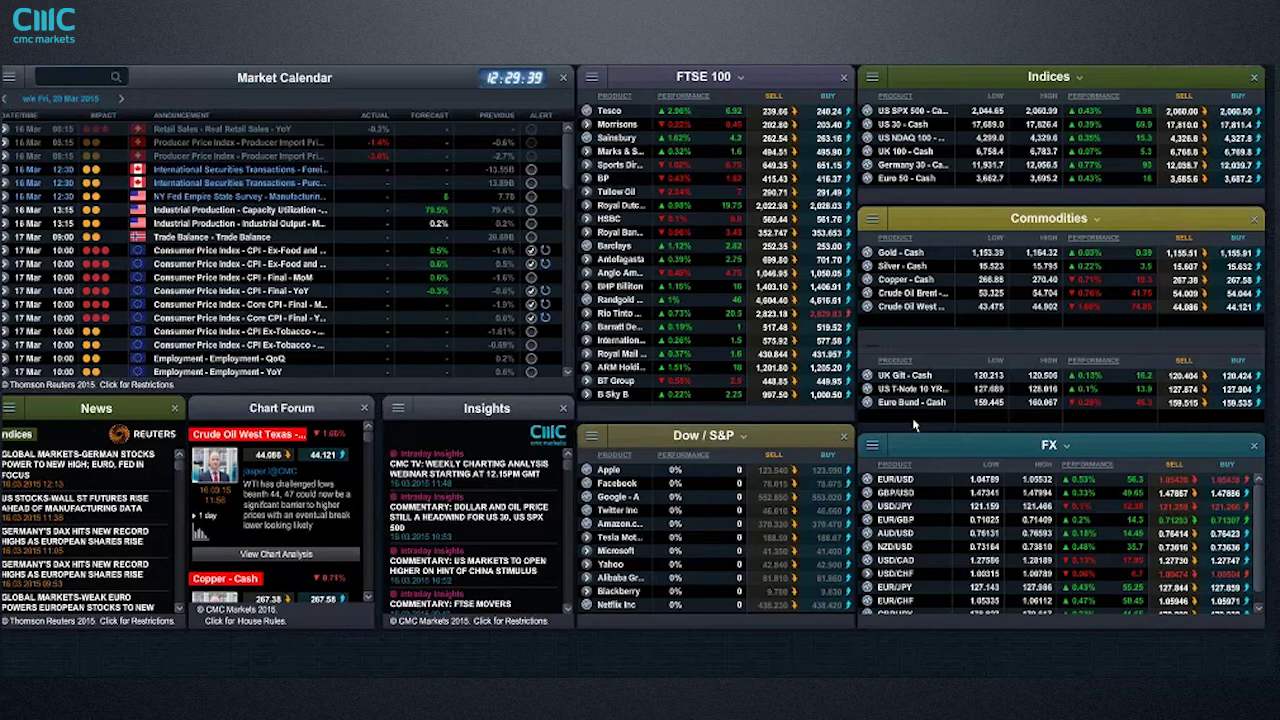
{"action": "right_click", "coordinate": [880, 513]}
{"action": "left_click", "coordinate": [893, 340]}
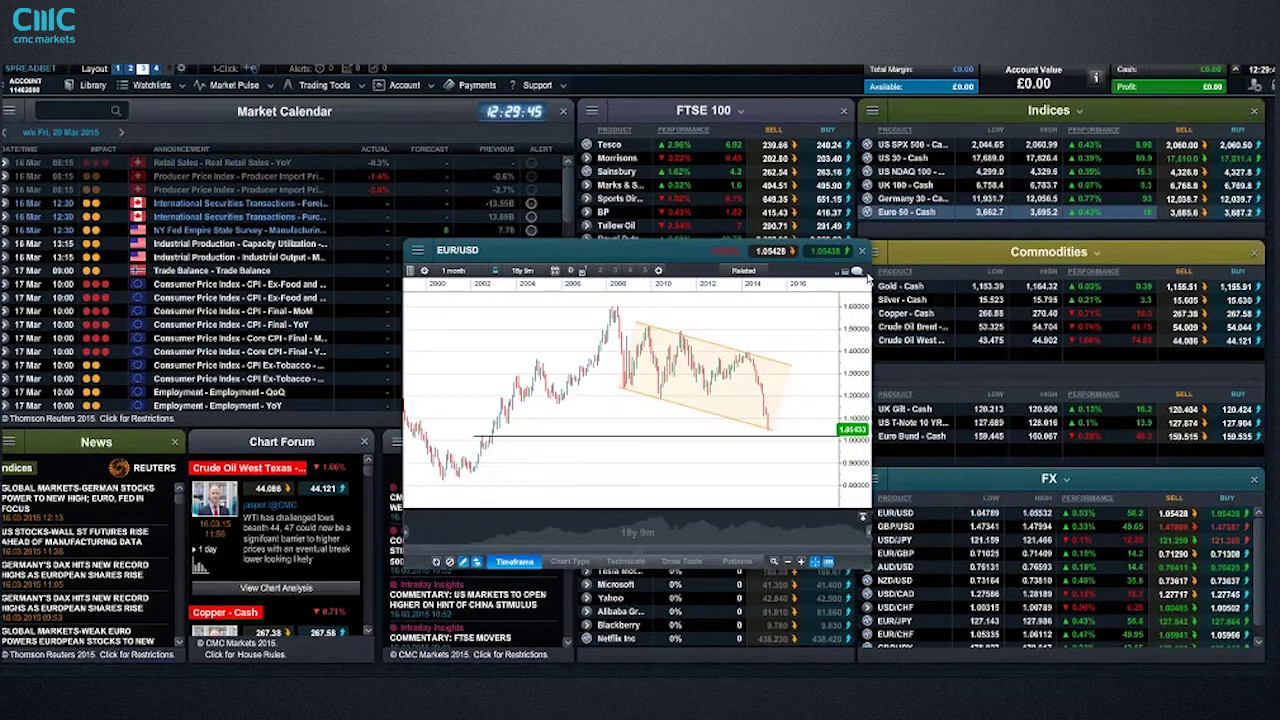
{"action": "left_click", "coordinate": [844, 272]}
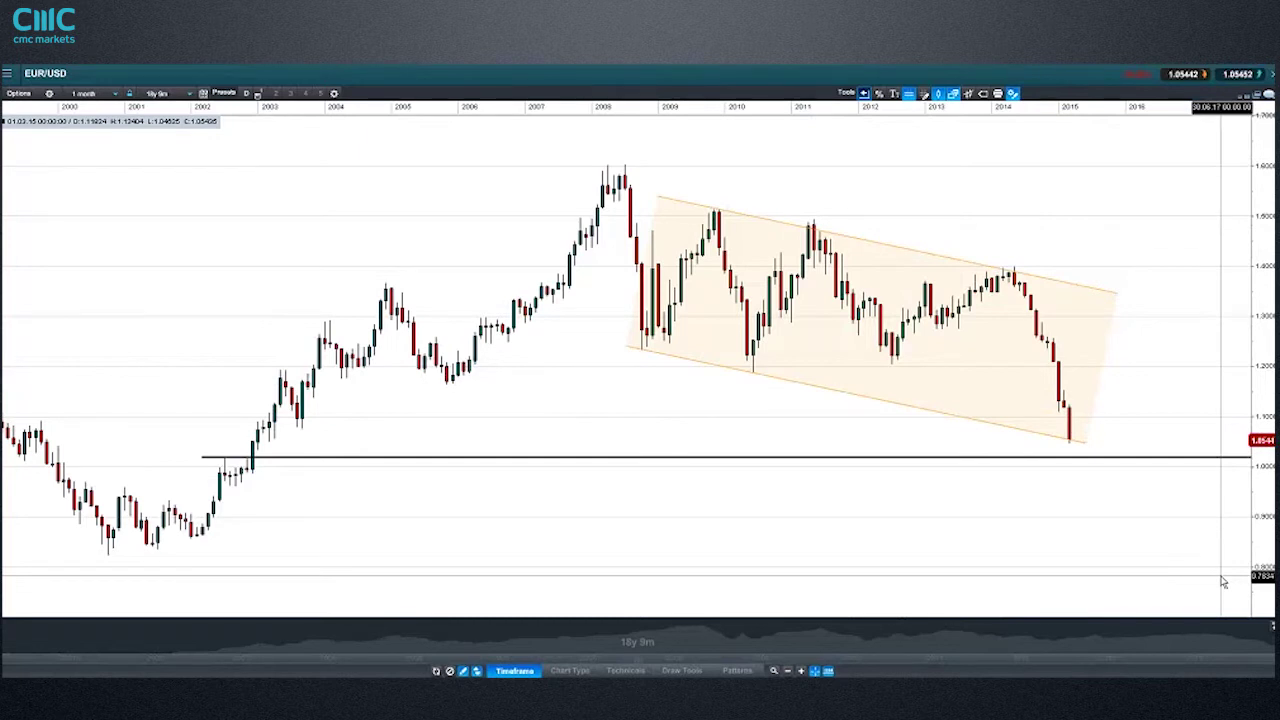
{"action": "mouse_move", "coordinate": [845, 237]}
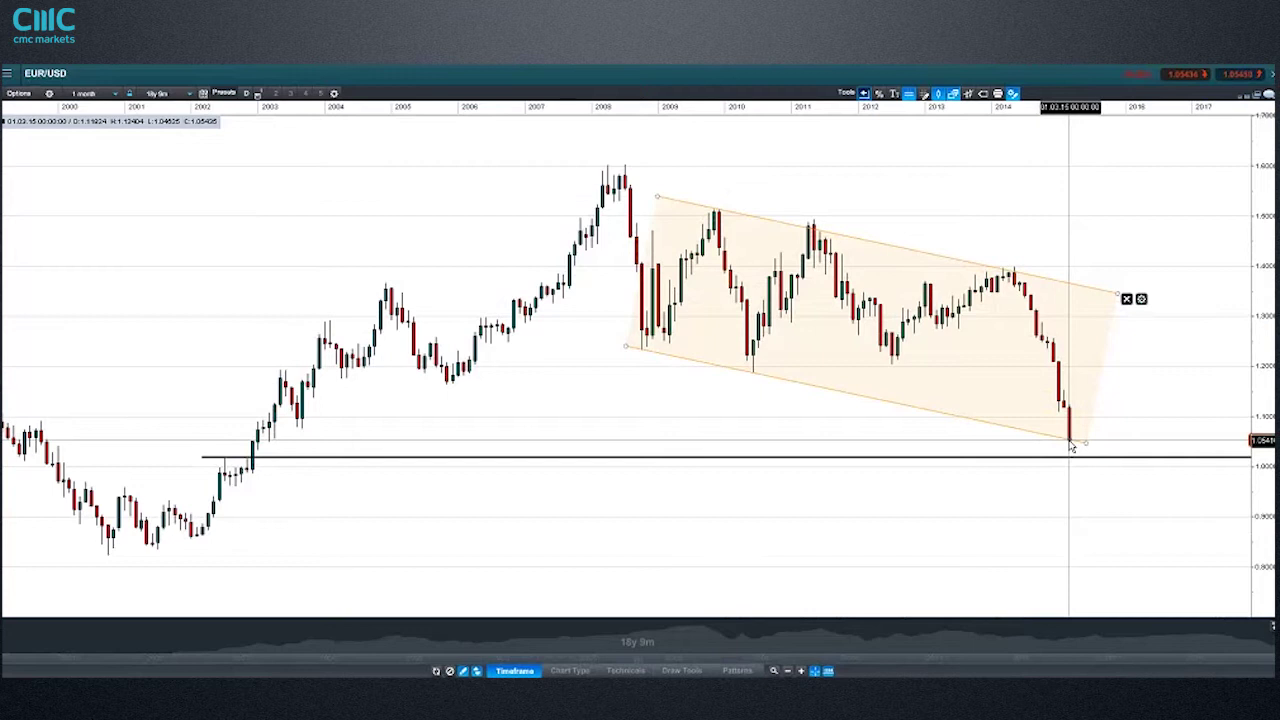
{"action": "mouse_move", "coordinate": [1071, 445]}
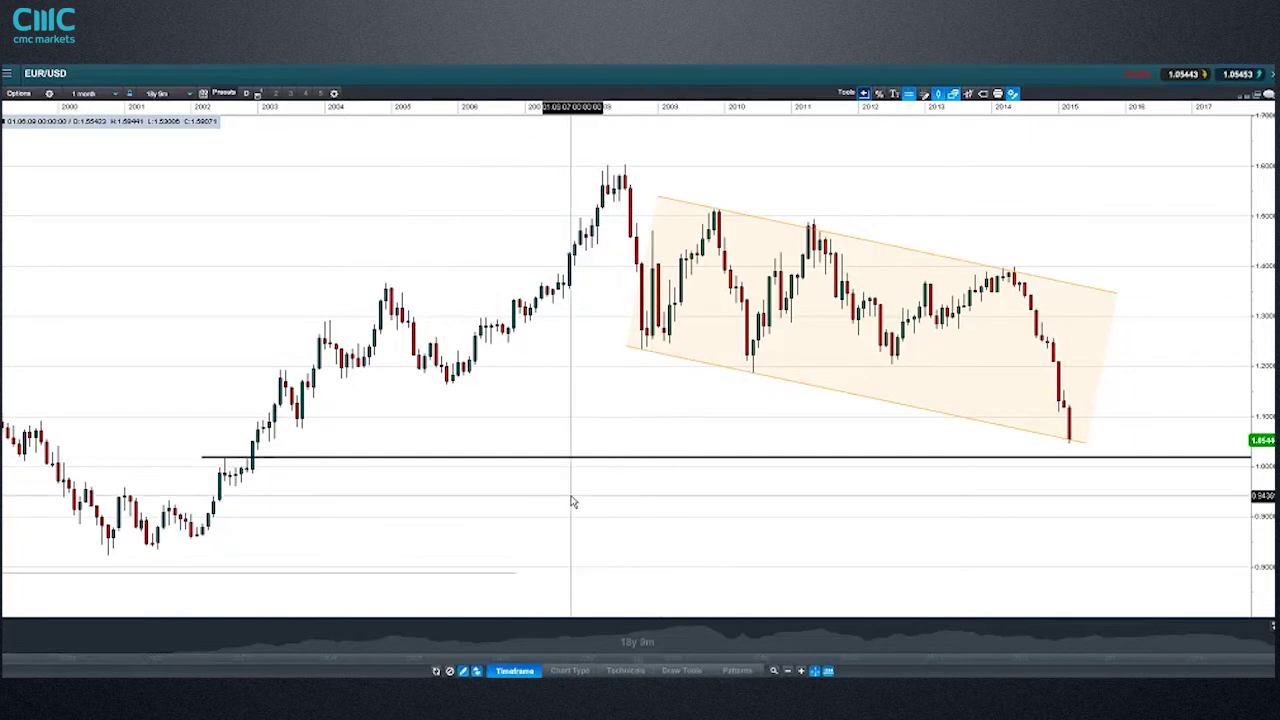
{"action": "mouse_move", "coordinate": [573, 501]}
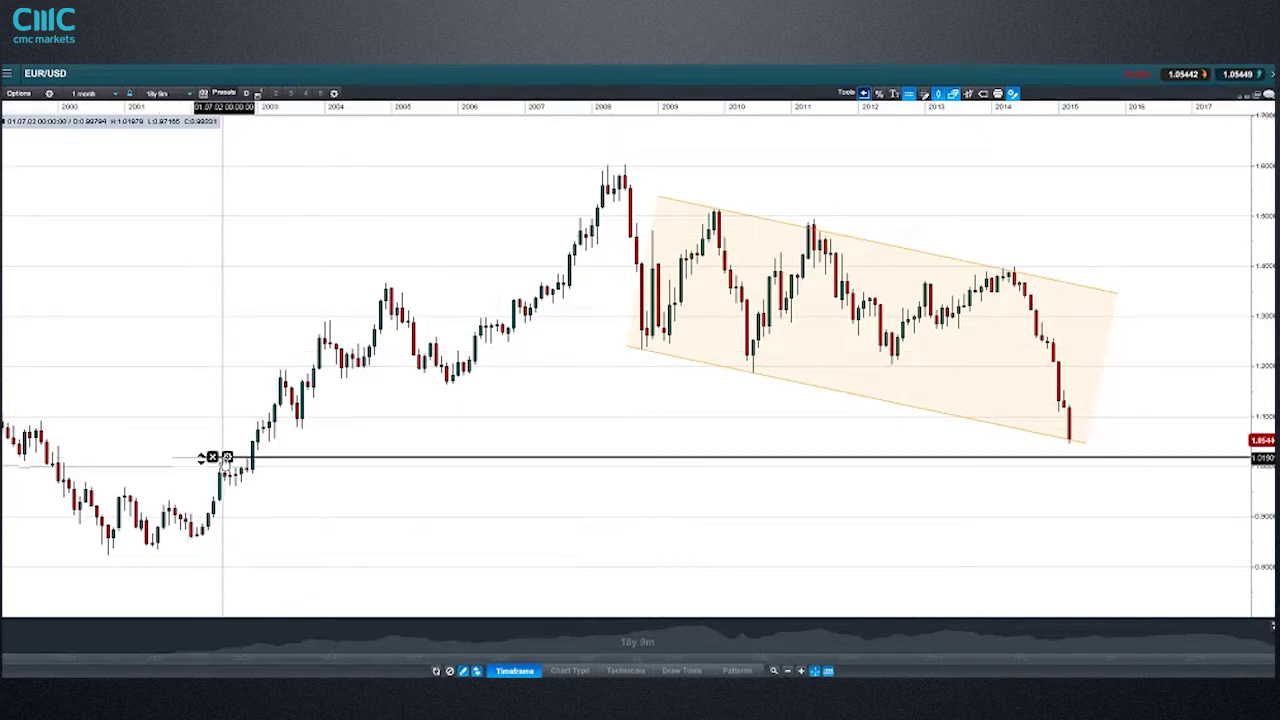
{"action": "mouse_move", "coordinate": [224, 462]}
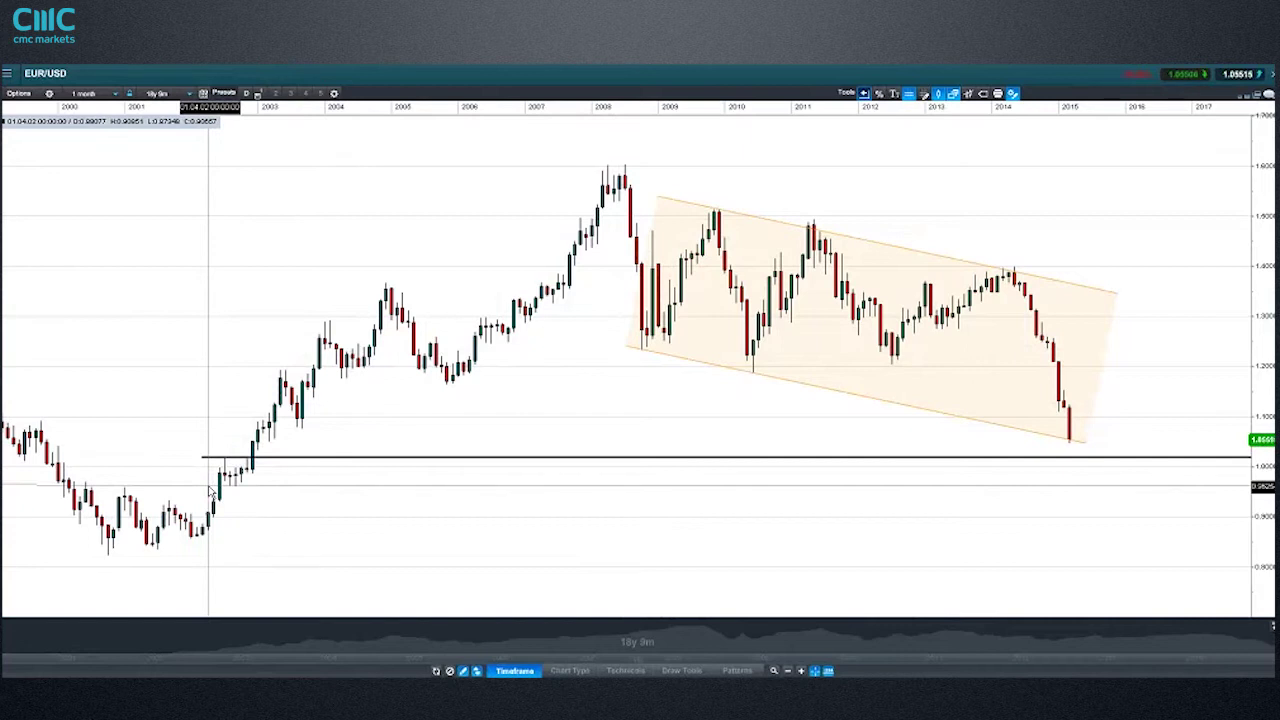
{"action": "mouse_move", "coordinate": [211, 490]}
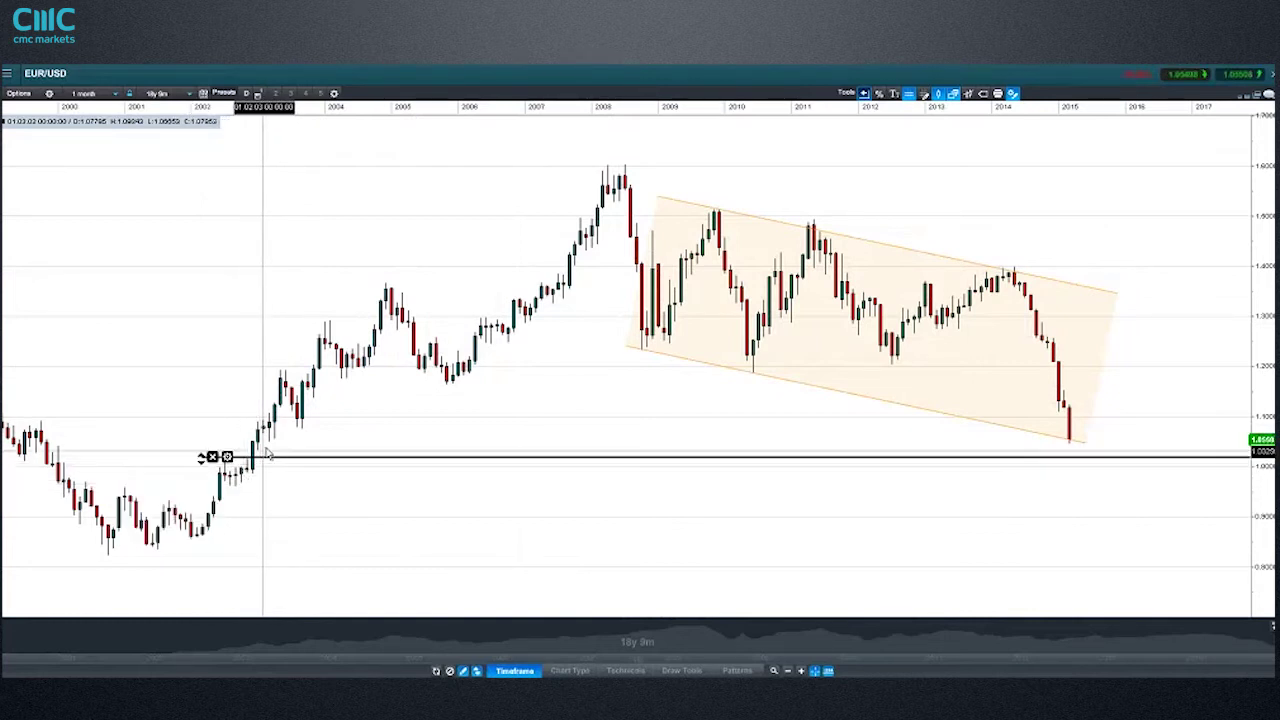
{"action": "left_click", "coordinate": [88, 94]}
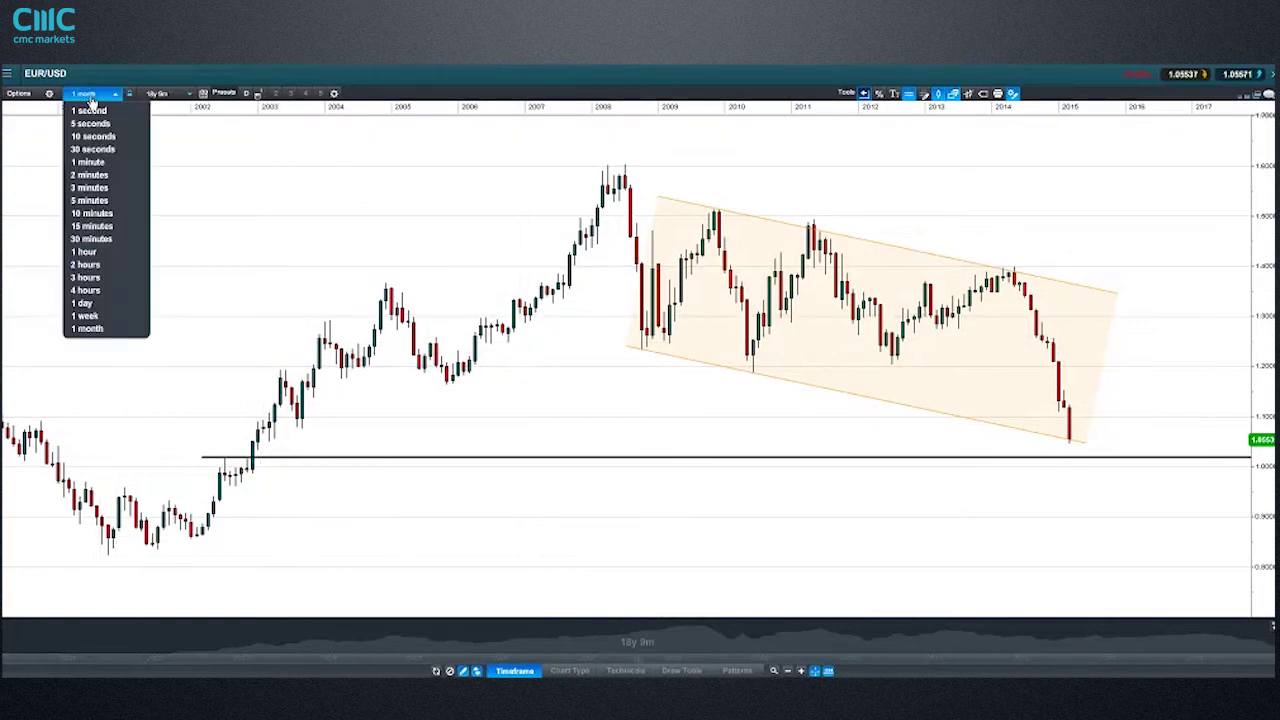
Step: Switch EUR/USD to daily candles and select the channel's lower line, then restore and close the chart
{"action": "left_click", "coordinate": [120, 309]}
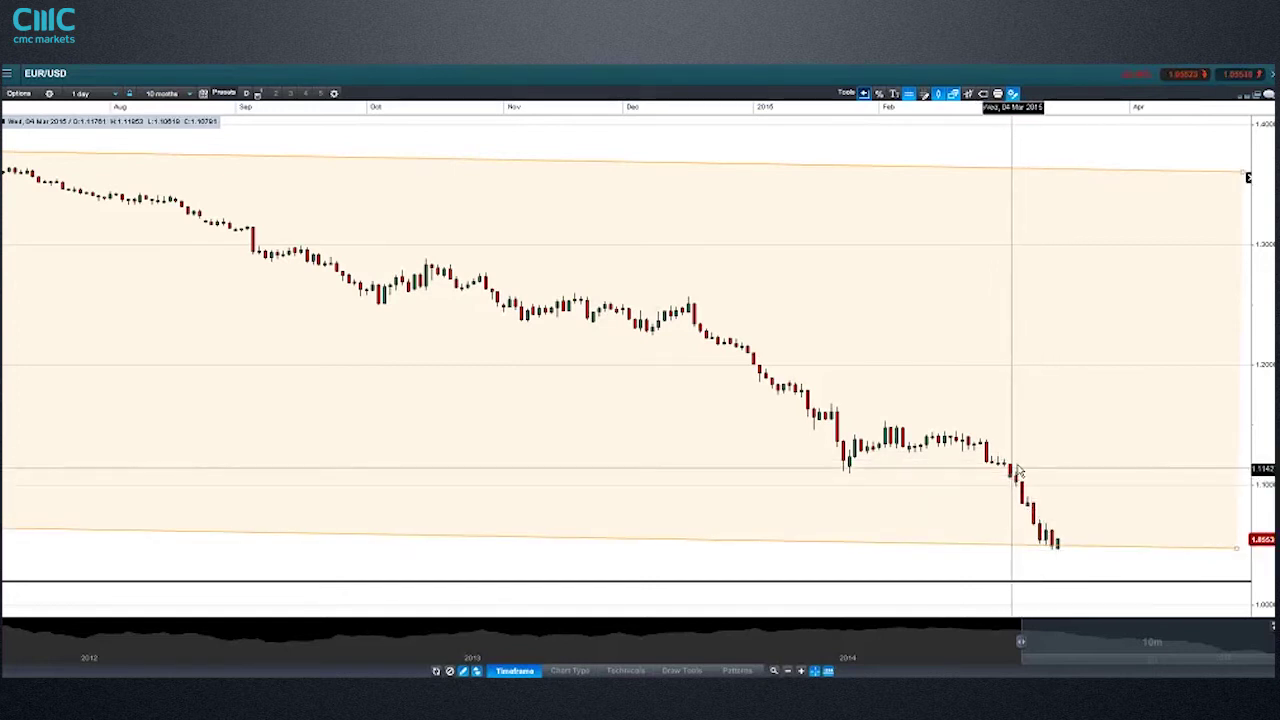
{"action": "left_click", "coordinate": [1062, 547]}
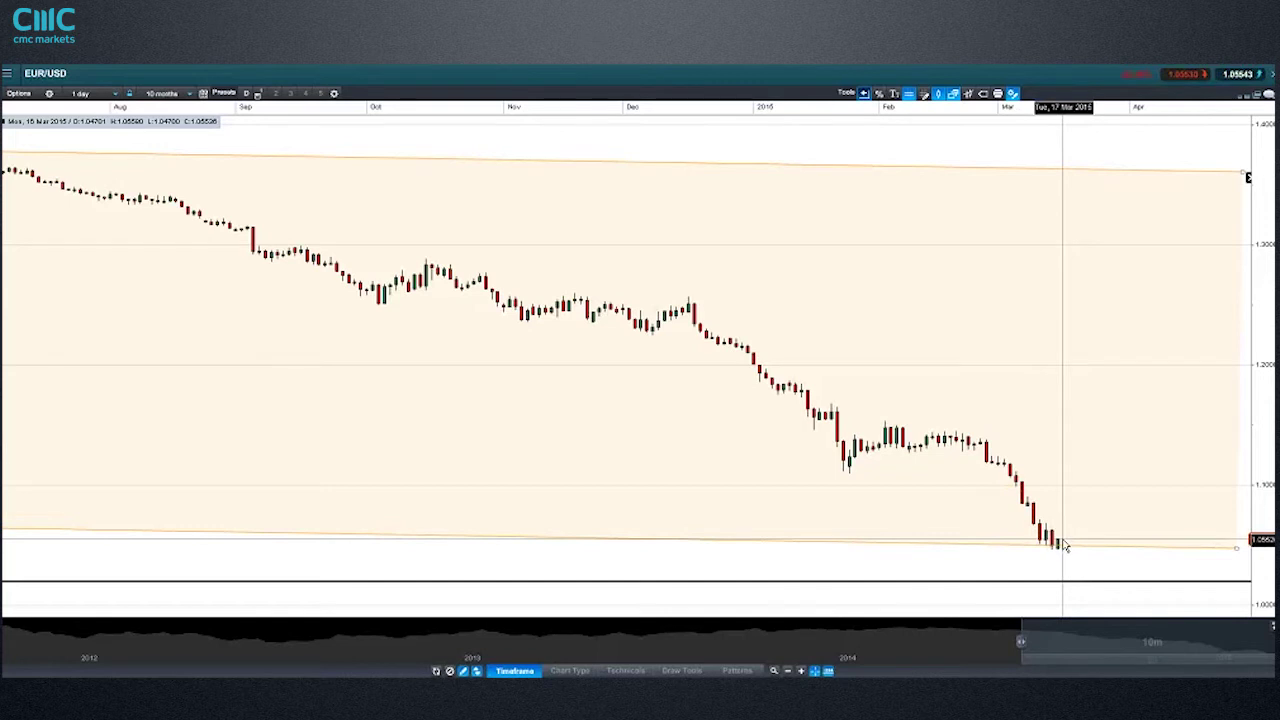
{"action": "left_click", "coordinate": [1257, 95]}
{"action": "left_click", "coordinate": [645, 249]}
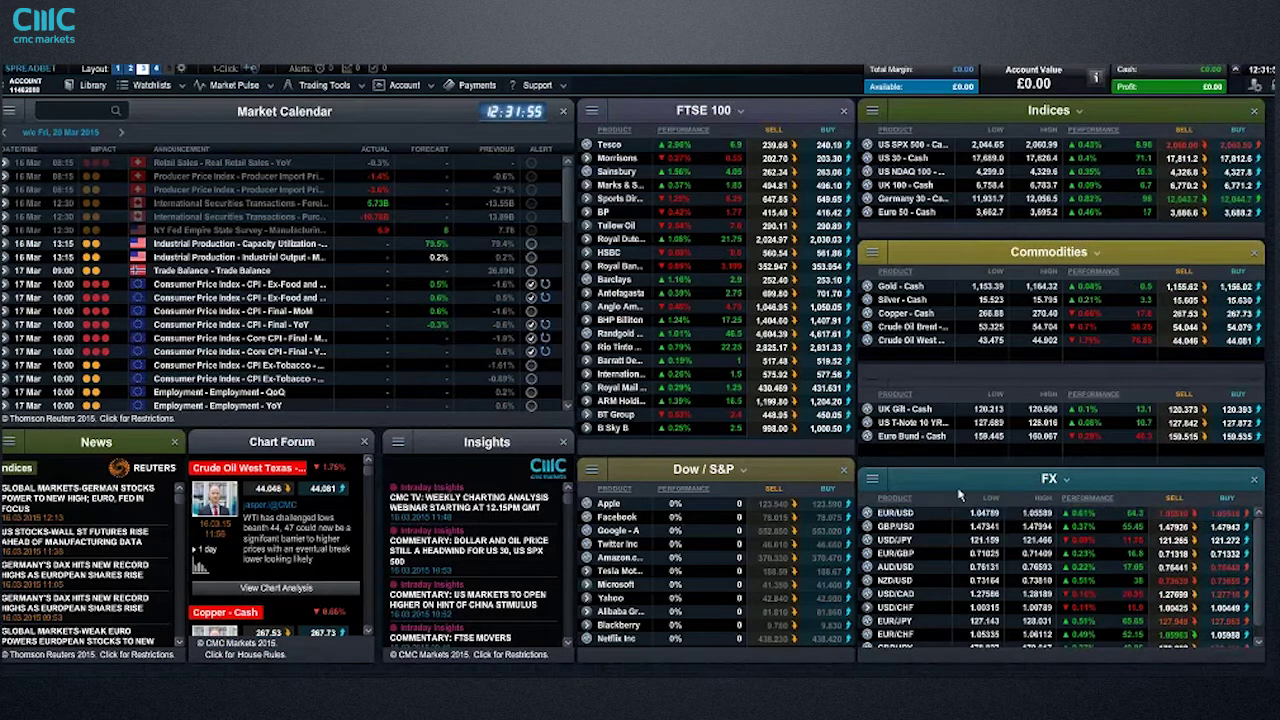
Step: Open the EUR/USD chart from the FX panel, maximize it, and set 1-month candles
{"action": "right_click", "coordinate": [905, 528]}
{"action": "mouse_move", "coordinate": [912, 474]}
{"action": "left_click", "coordinate": [890, 308]}
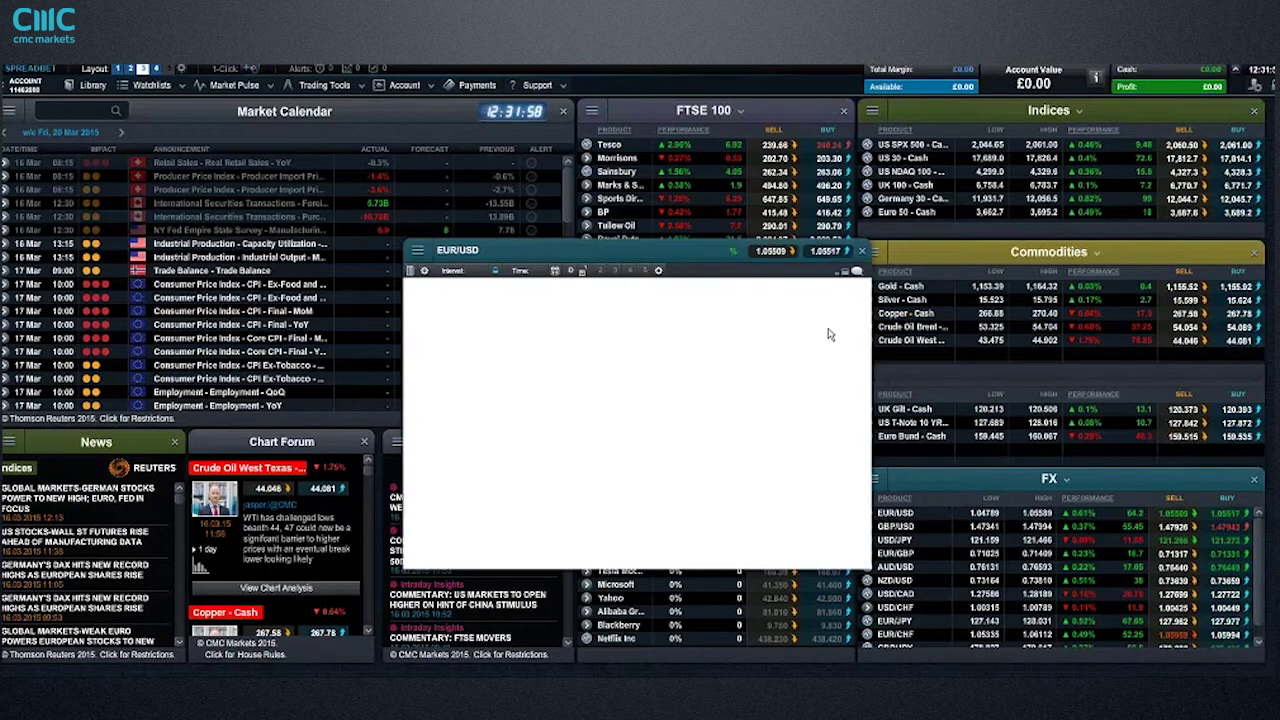
{"action": "left_click", "coordinate": [844, 270]}
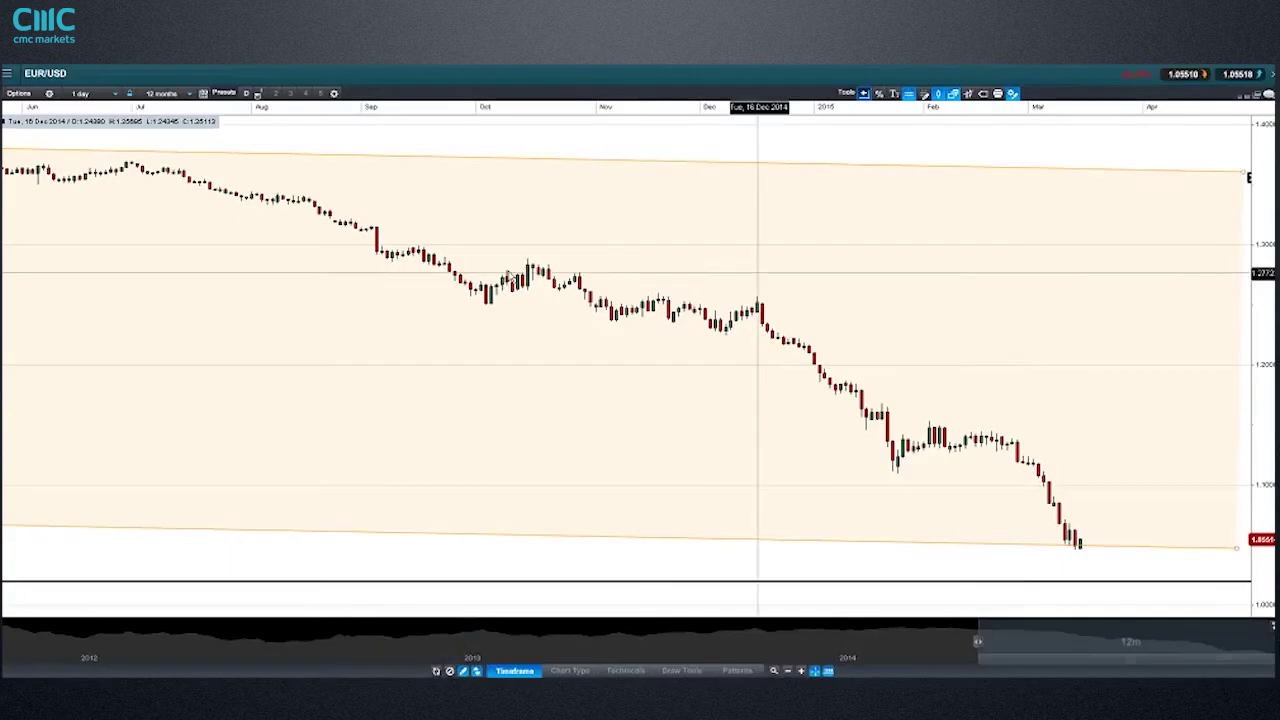
{"action": "left_click", "coordinate": [92, 93]}
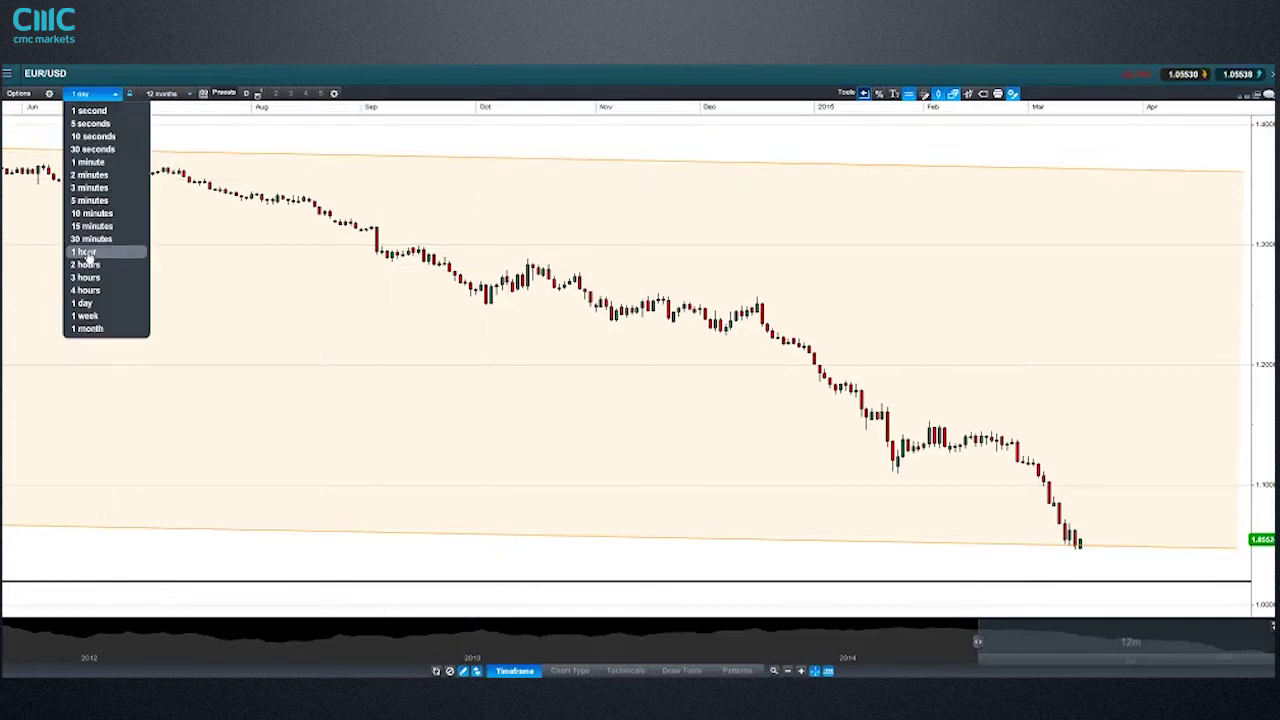
{"action": "left_click", "coordinate": [108, 328]}
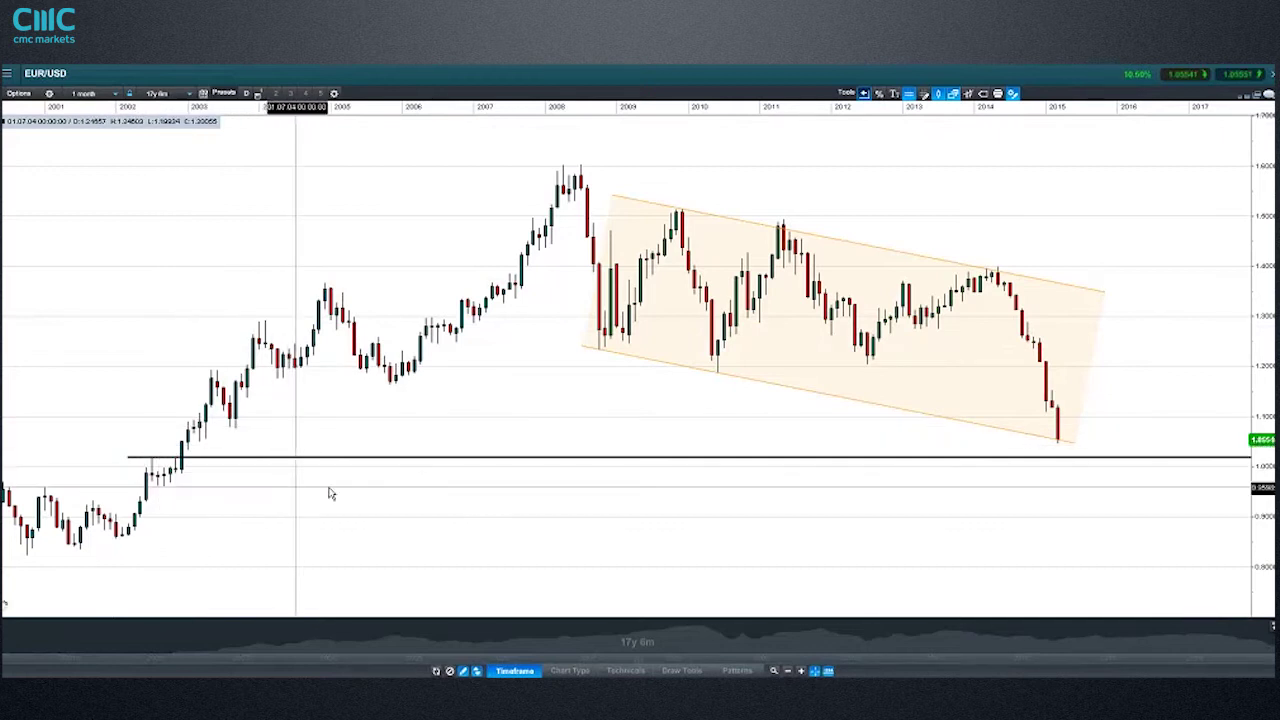
Step: Select the horizontal support line near 1.02 on the monthly EUR/USD chart
{"action": "mouse_move", "coordinate": [336, 492]}
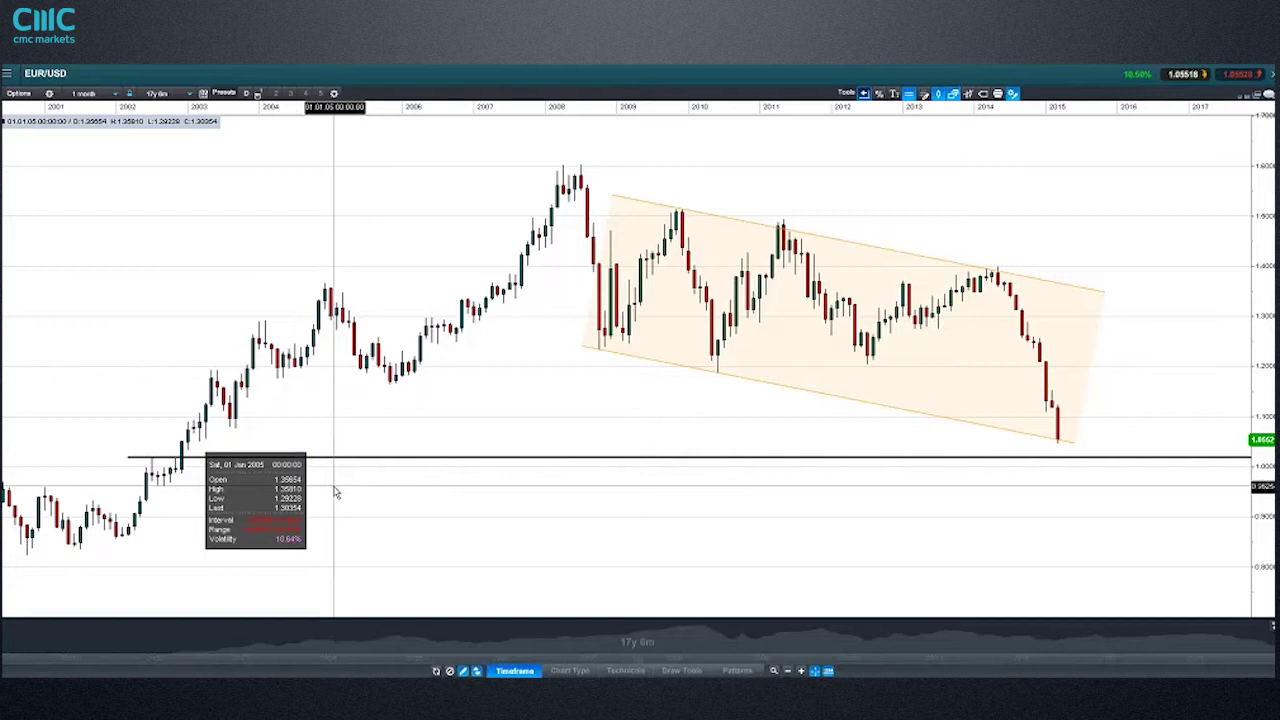
{"action": "mouse_move", "coordinate": [156, 462]}
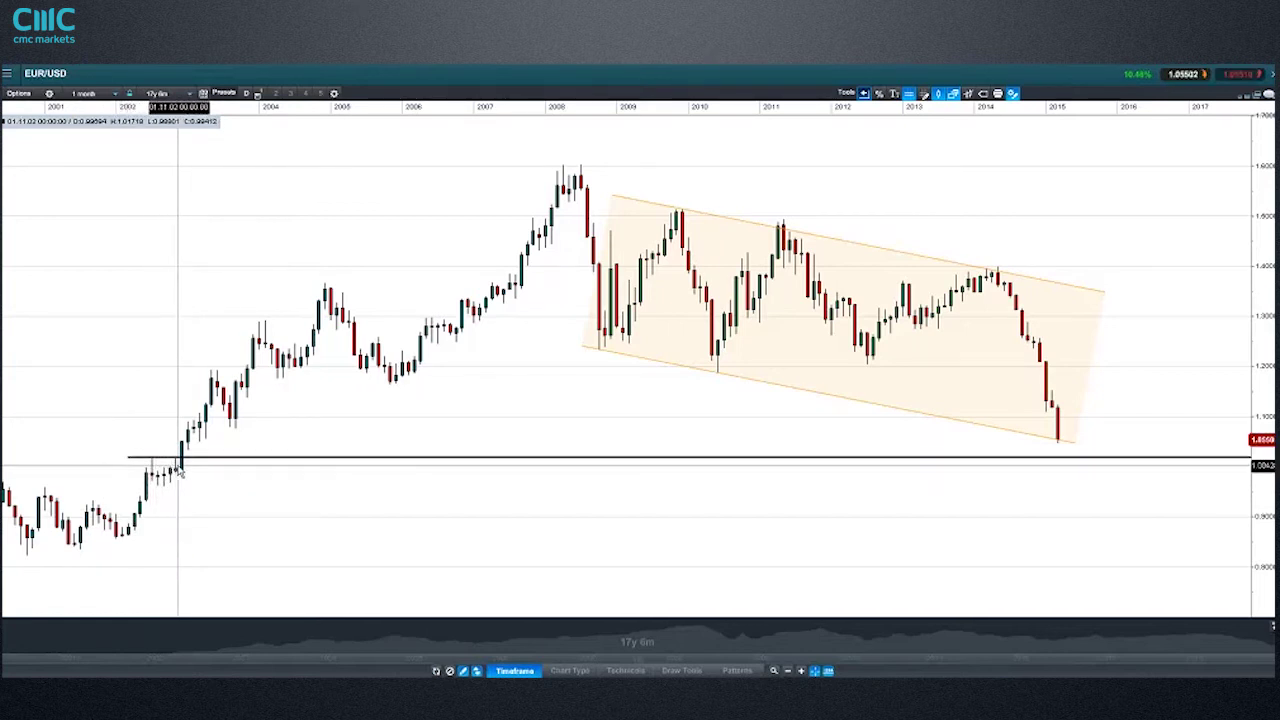
{"action": "mouse_move", "coordinate": [183, 472]}
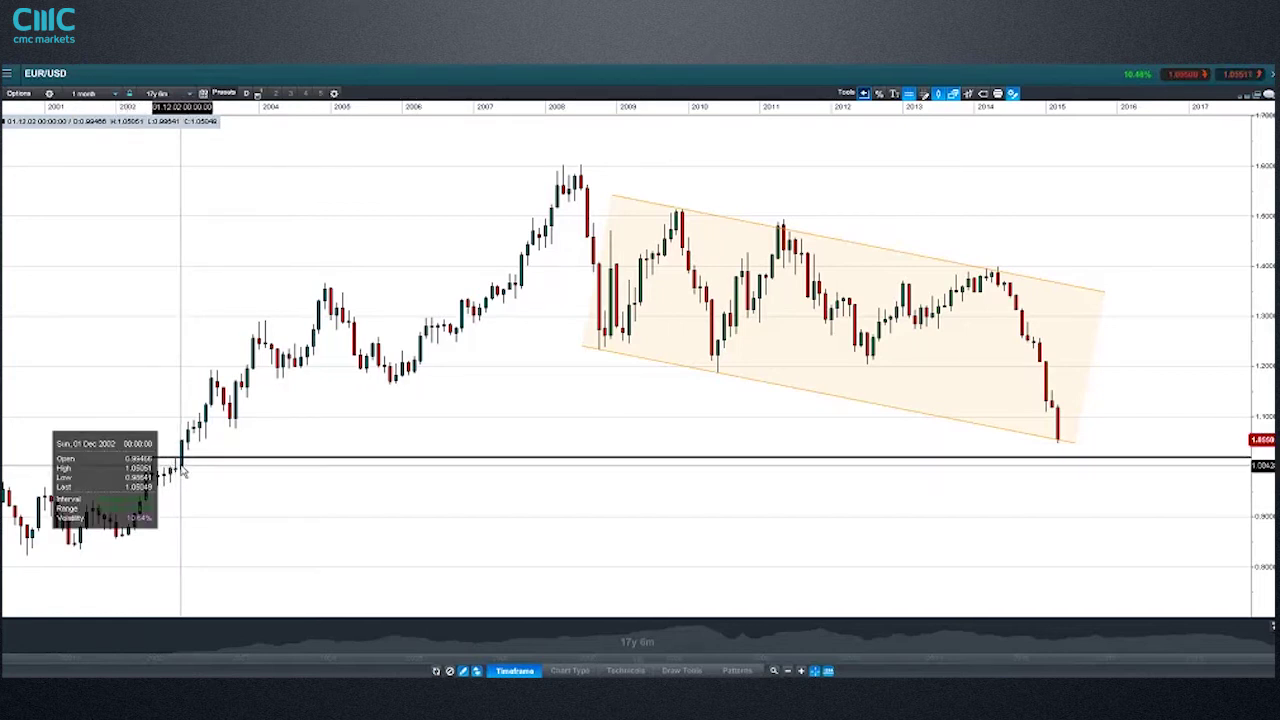
{"action": "left_click", "coordinate": [152, 459]}
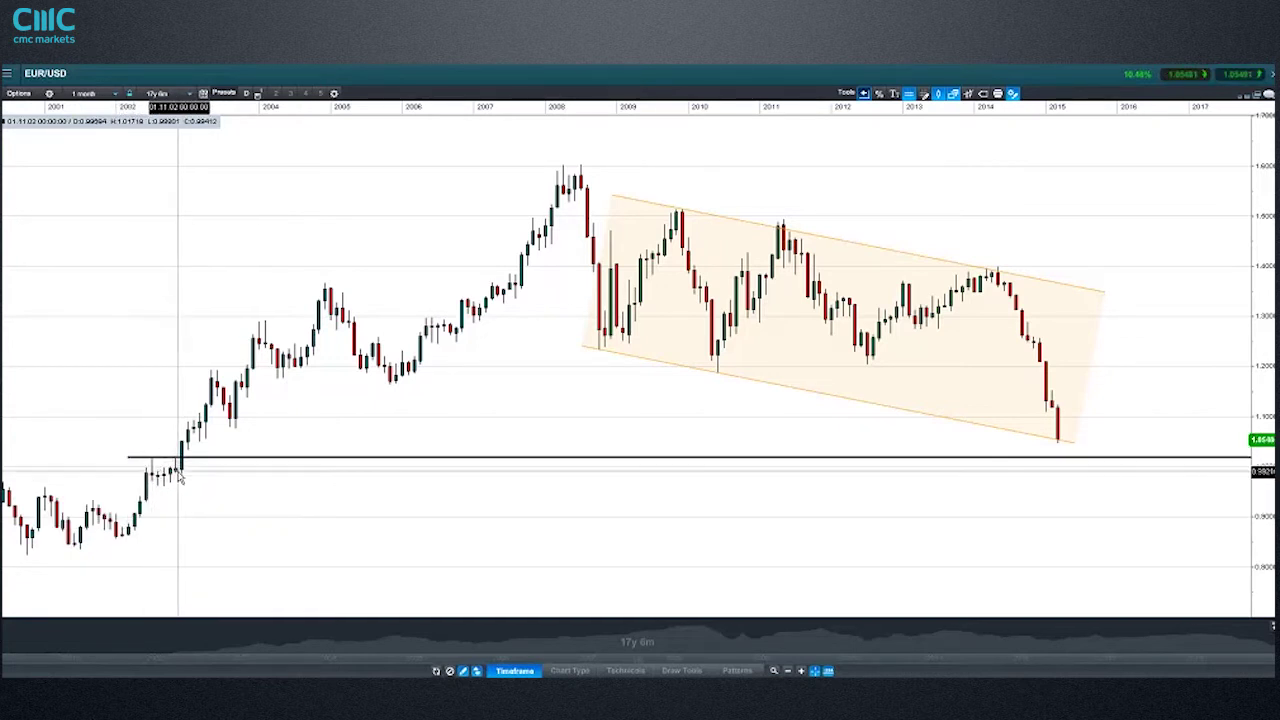
{"action": "mouse_move", "coordinate": [180, 477]}
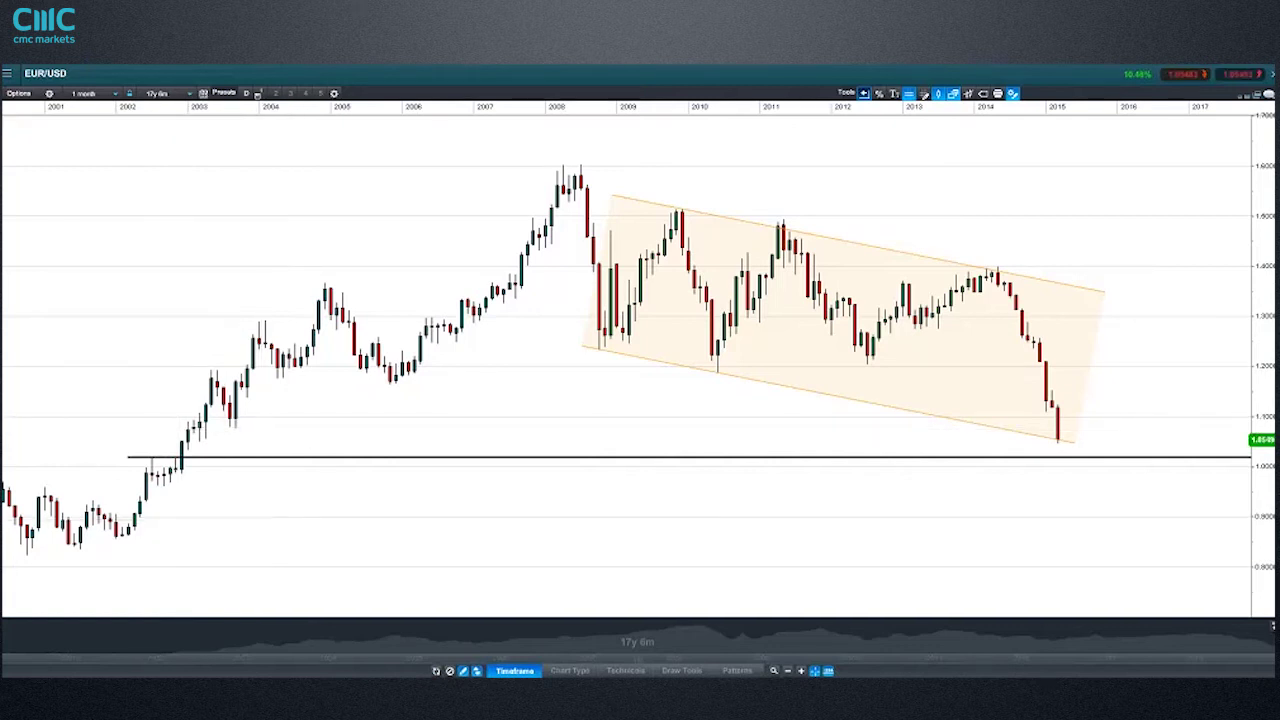
Step: Place a trial support/resistance line near 1.195, then remove it
{"action": "left_click", "coordinate": [681, 670]}
{"action": "left_click", "coordinate": [68, 642]}
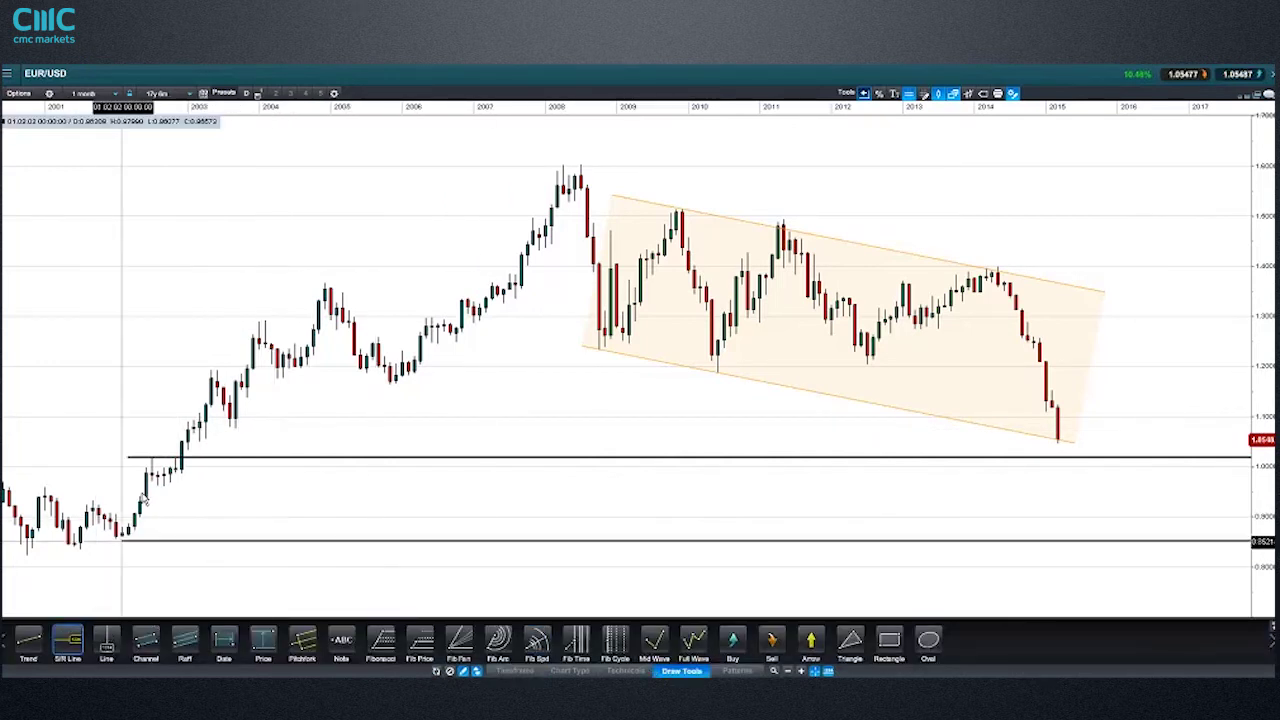
{"action": "left_click", "coordinate": [194, 371]}
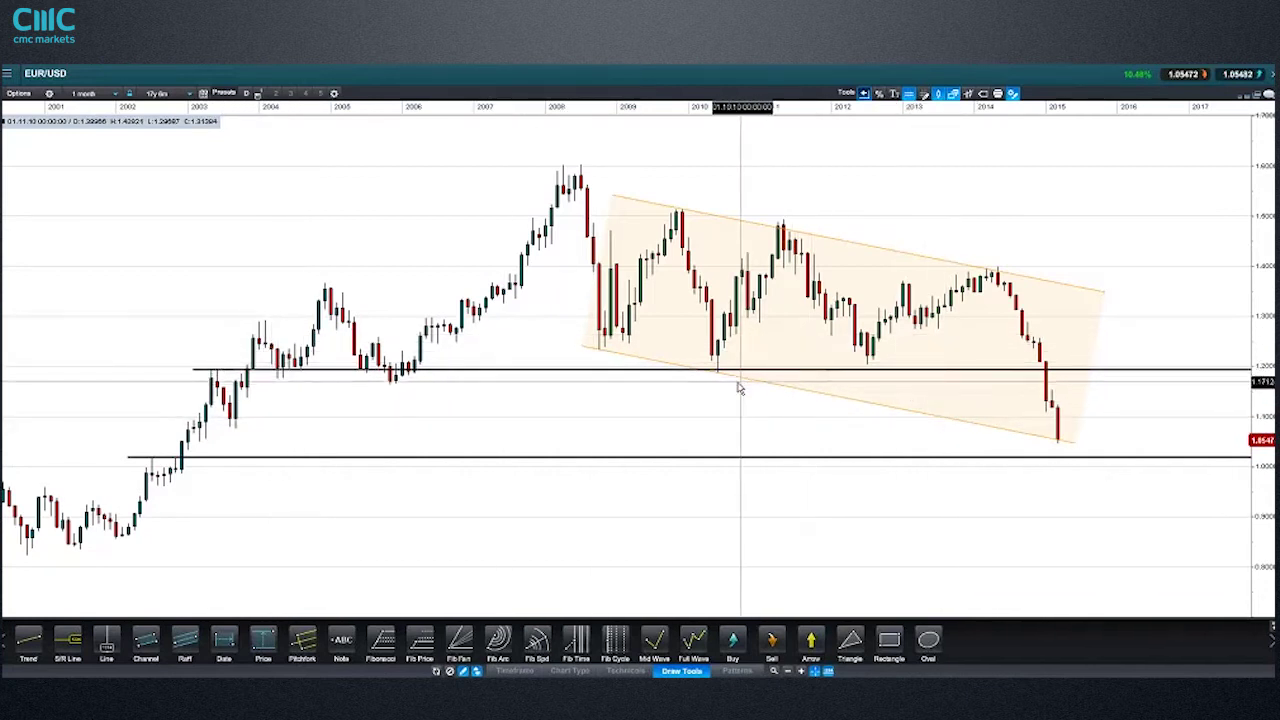
{"action": "mouse_move", "coordinate": [660, 406]}
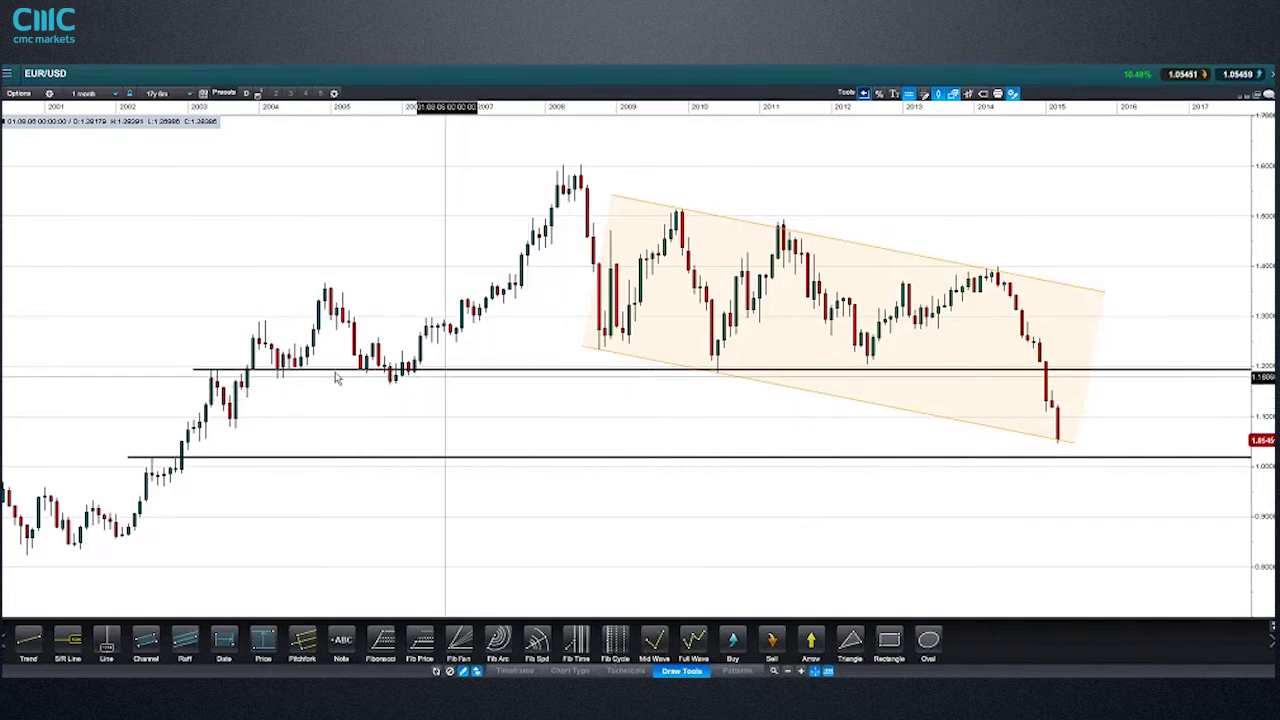
{"action": "left_click", "coordinate": [206, 368]}
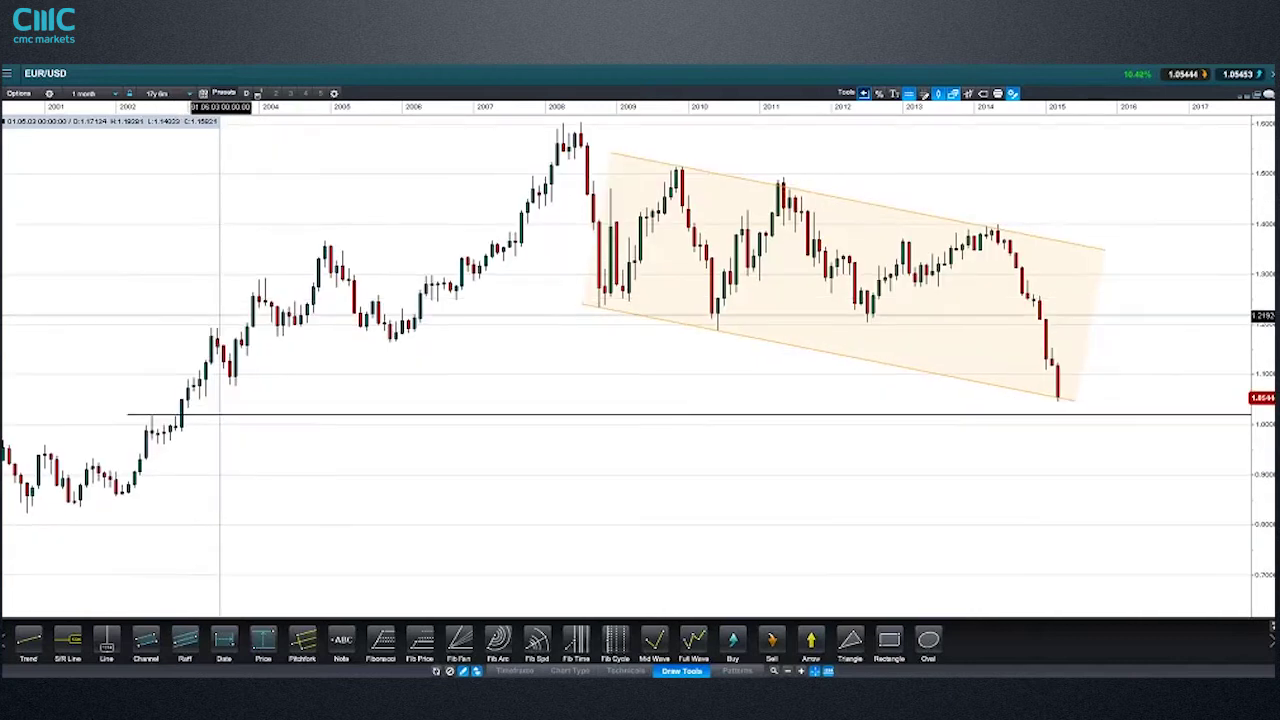
Step: Drag the lower horizontal line up near 1.33, lower it onto resistance, then delete it
{"action": "mouse_move", "coordinate": [133, 450]}
{"action": "left_click_drag", "start_coordinate": [133, 450], "coordinate": [306, 277]}
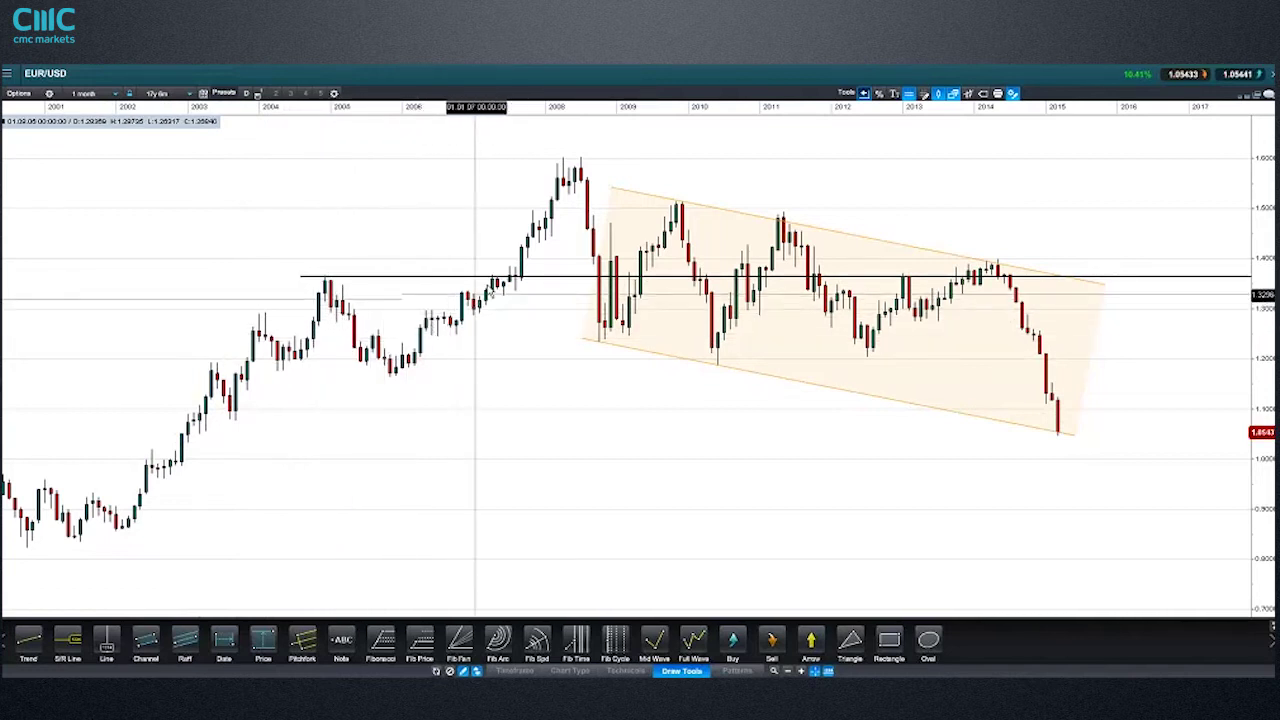
{"action": "mouse_move", "coordinate": [494, 283]}
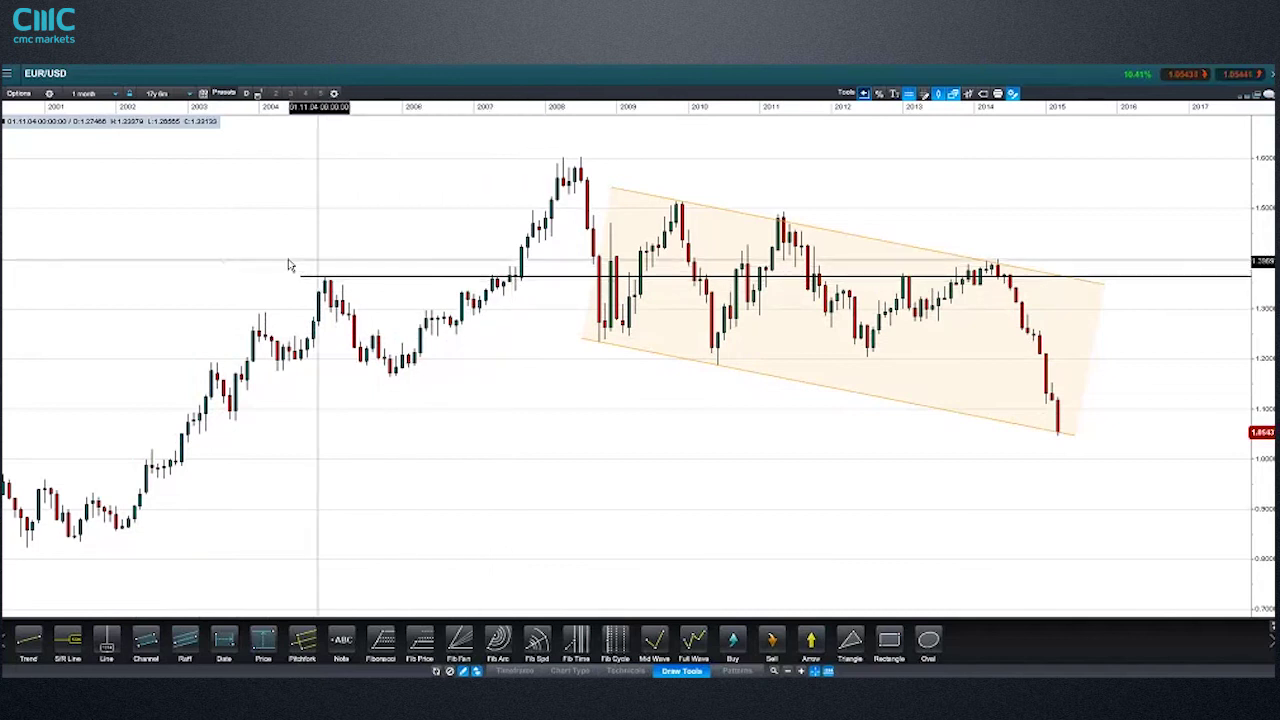
{"action": "left_click_drag", "start_coordinate": [300, 278], "coordinate": [252, 377]}
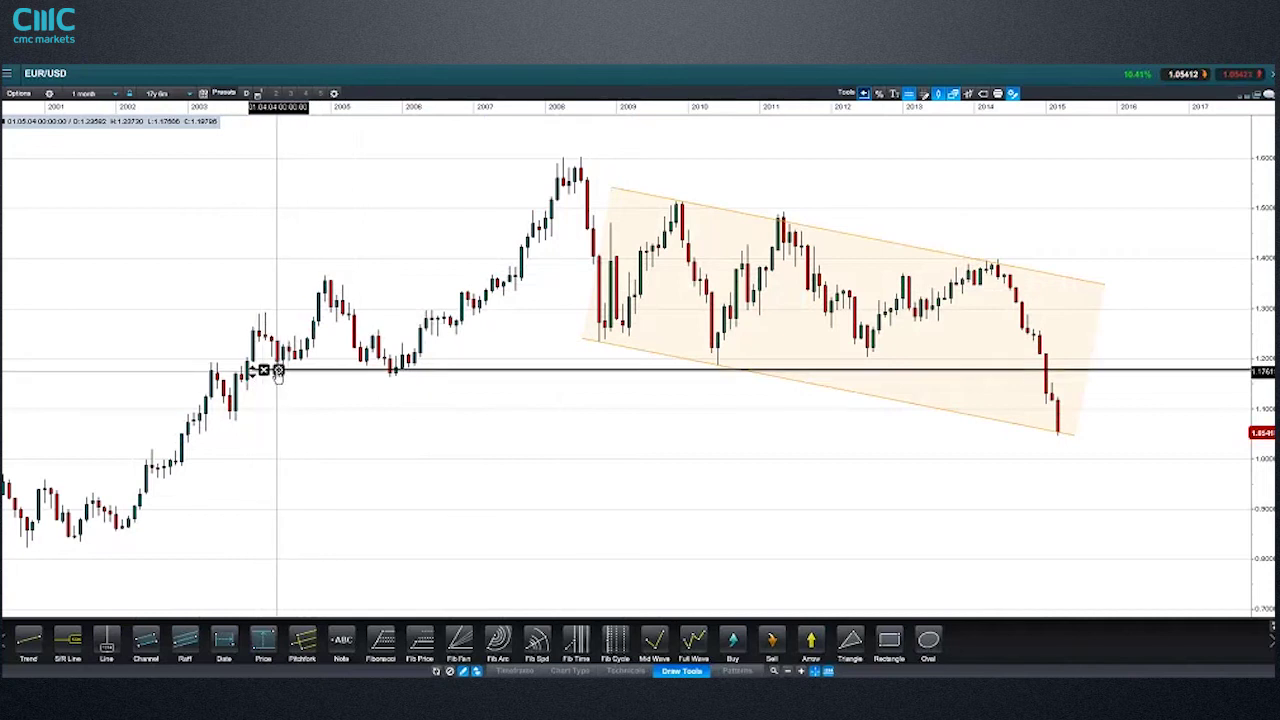
{"action": "left_click", "coordinate": [278, 371]}
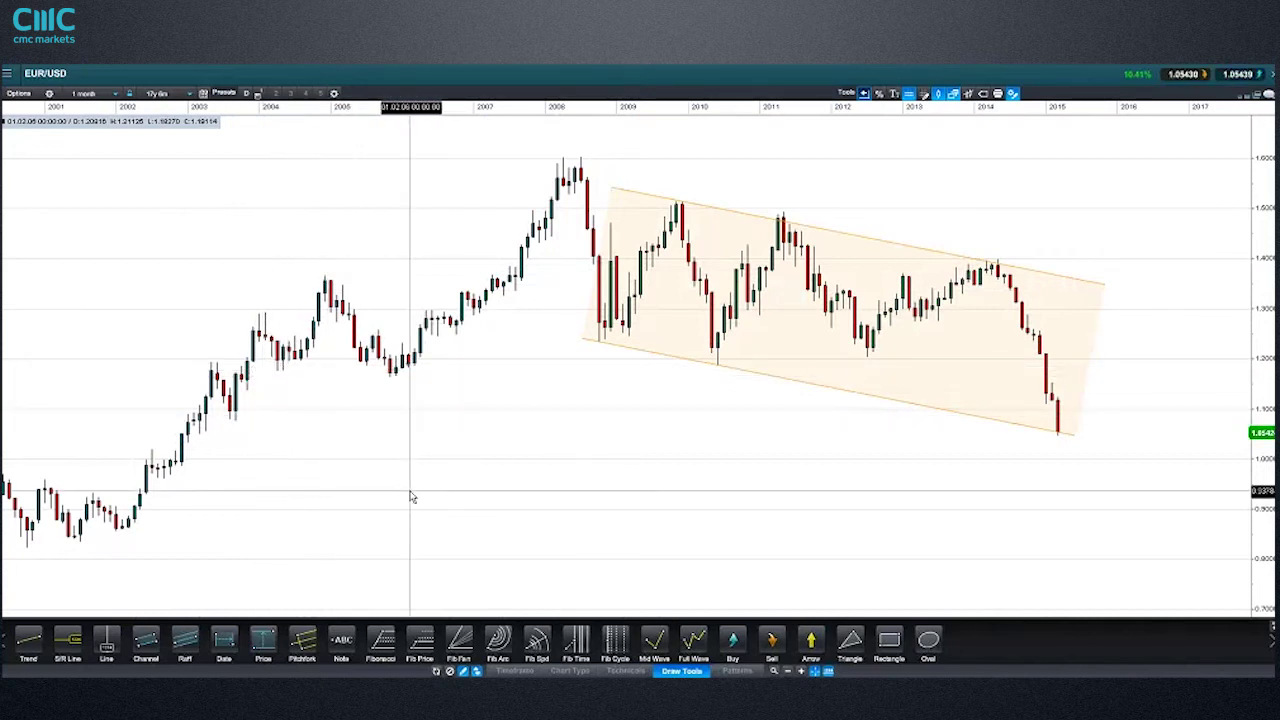
Step: Select and deselect the orange downtrend channel, then close the EUR/USD chart
{"action": "mouse_move", "coordinate": [410, 497]}
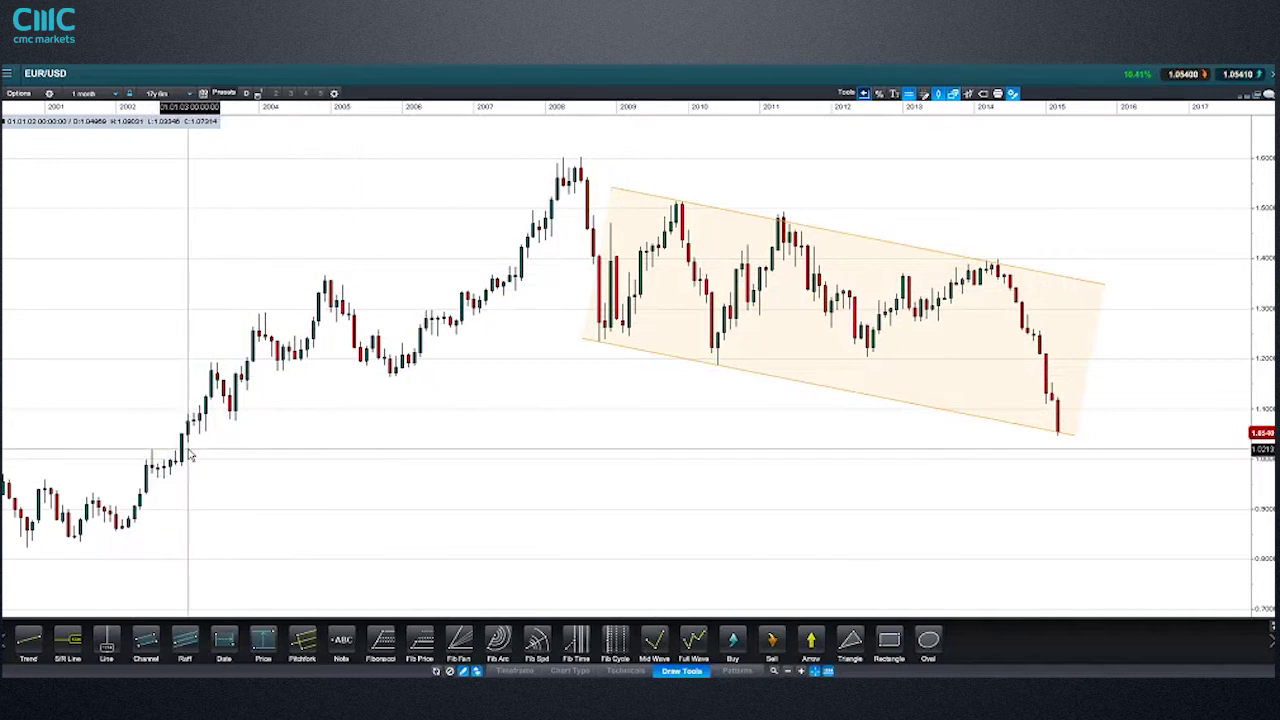
{"action": "mouse_move", "coordinate": [190, 456]}
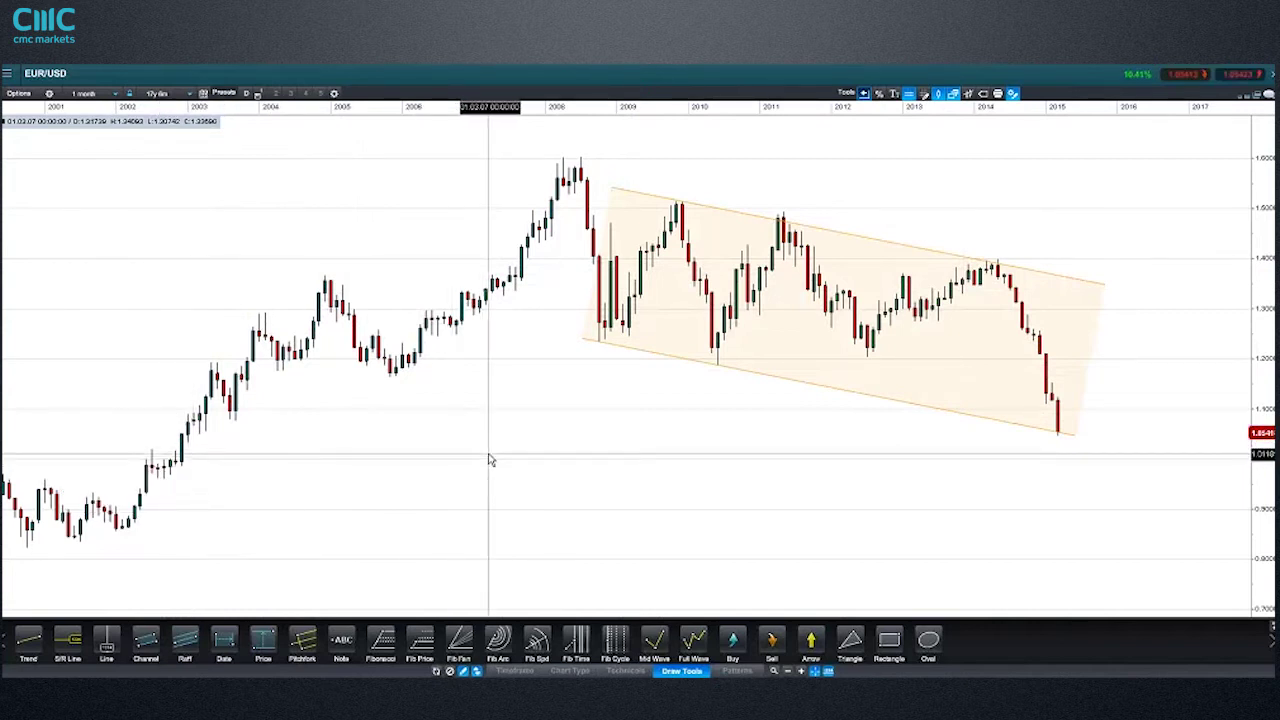
{"action": "left_click", "coordinate": [733, 367]}
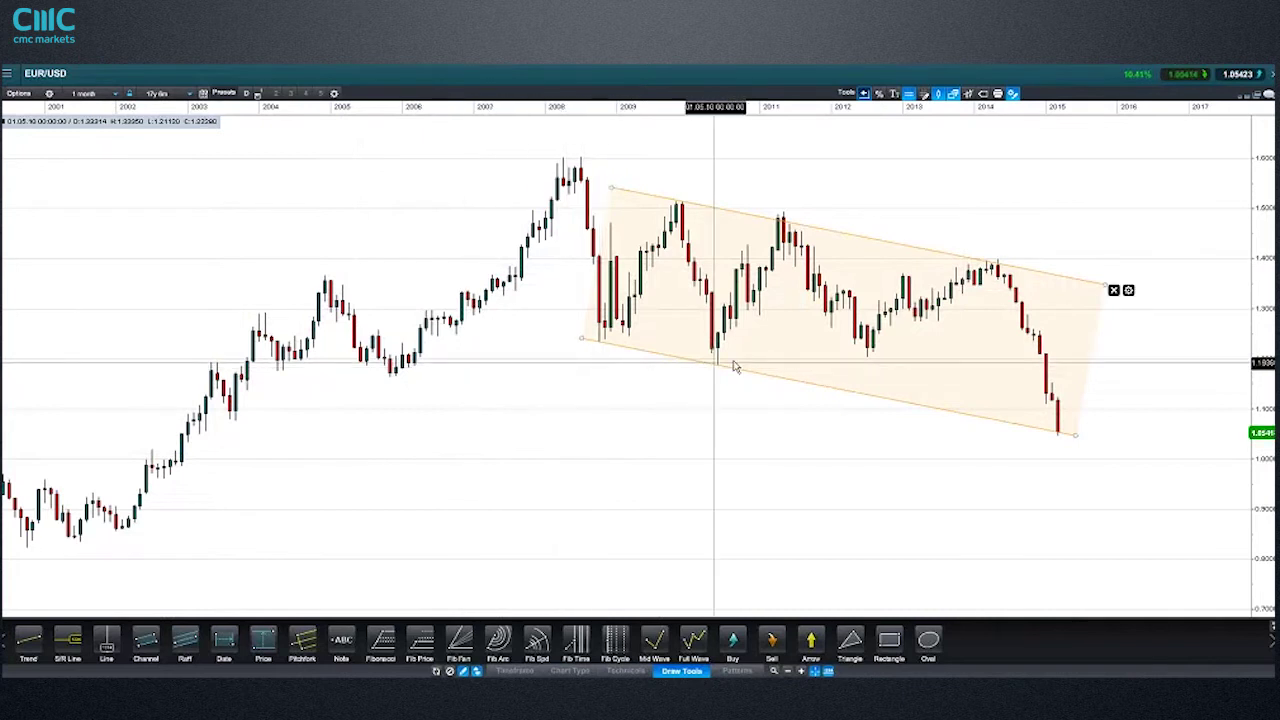
{"action": "left_click", "coordinate": [423, 372]}
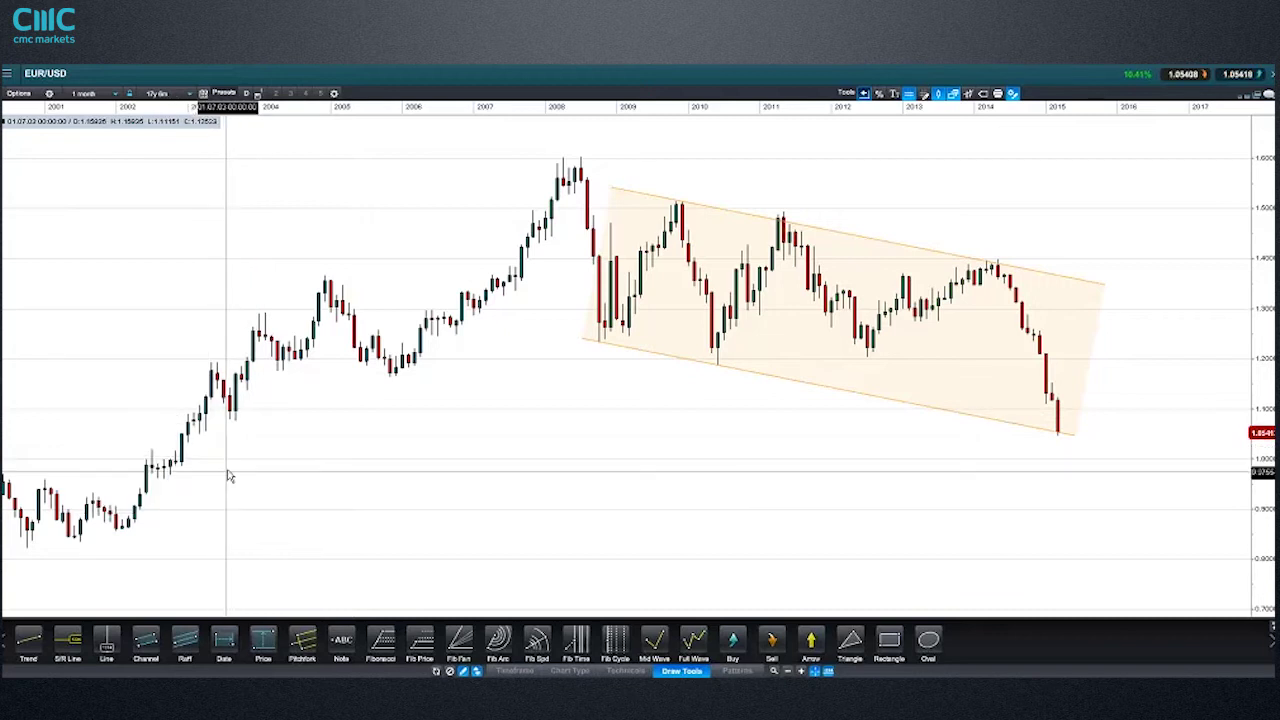
{"action": "mouse_move", "coordinate": [231, 473]}
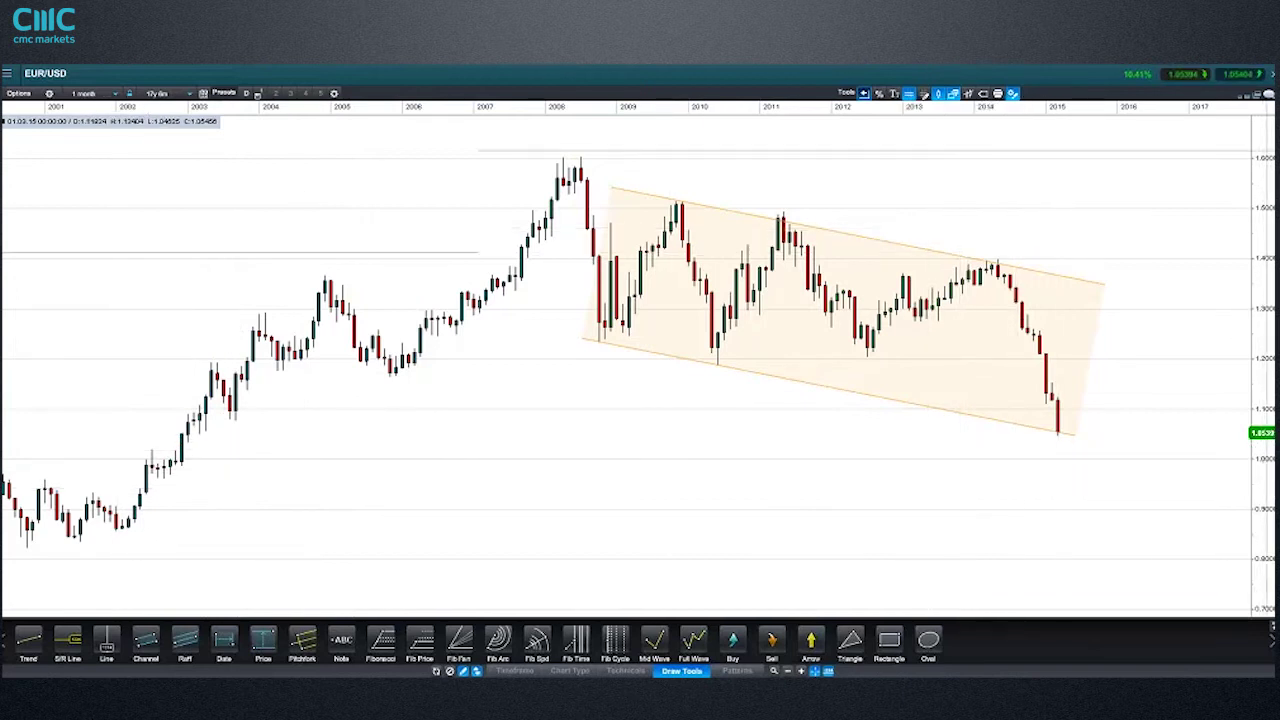
{"action": "left_click", "coordinate": [1271, 75]}
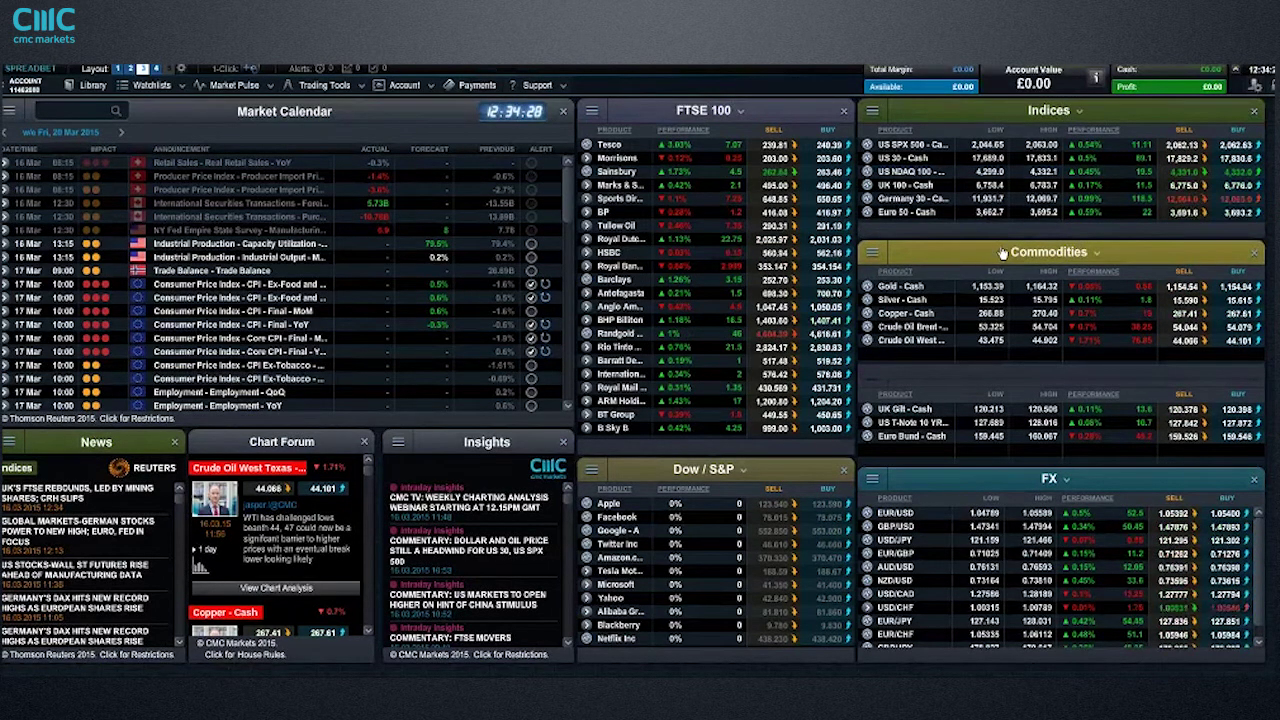
Step: Open the saved UK 100 - Cash chart from the Indices panel full-screen and zoom out
{"action": "right_click", "coordinate": [868, 187]}
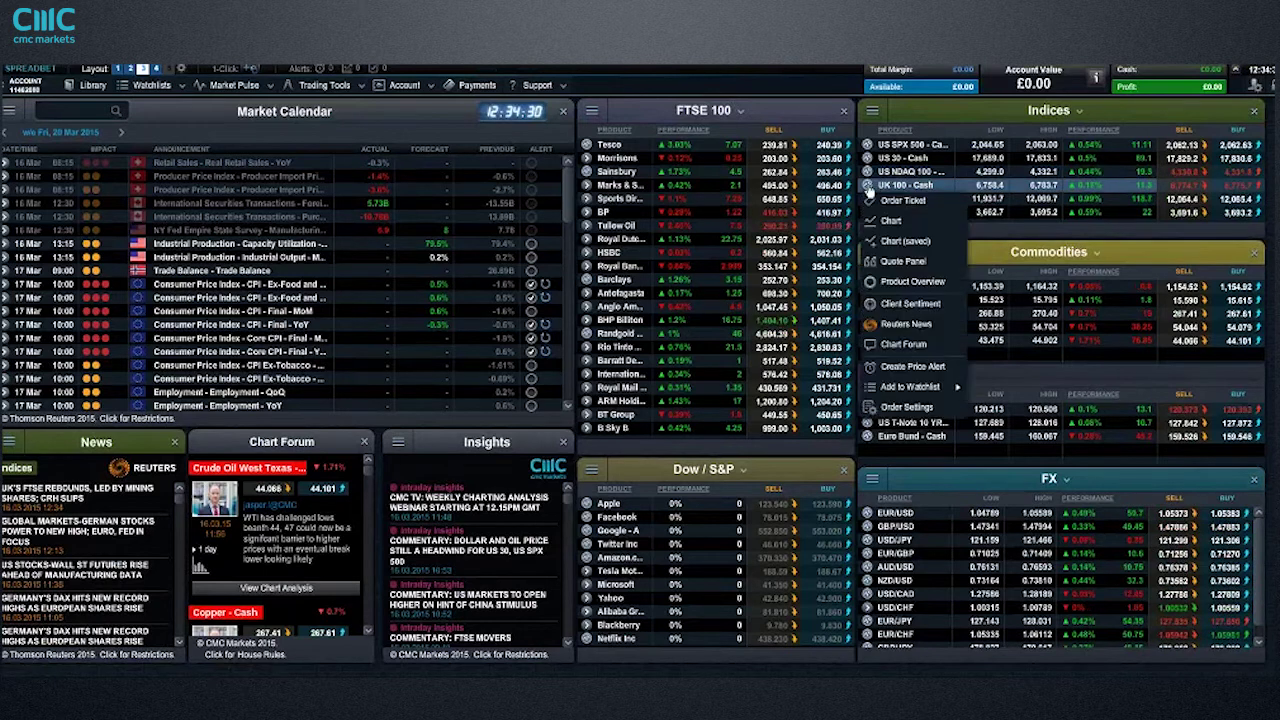
{"action": "left_click", "coordinate": [905, 241]}
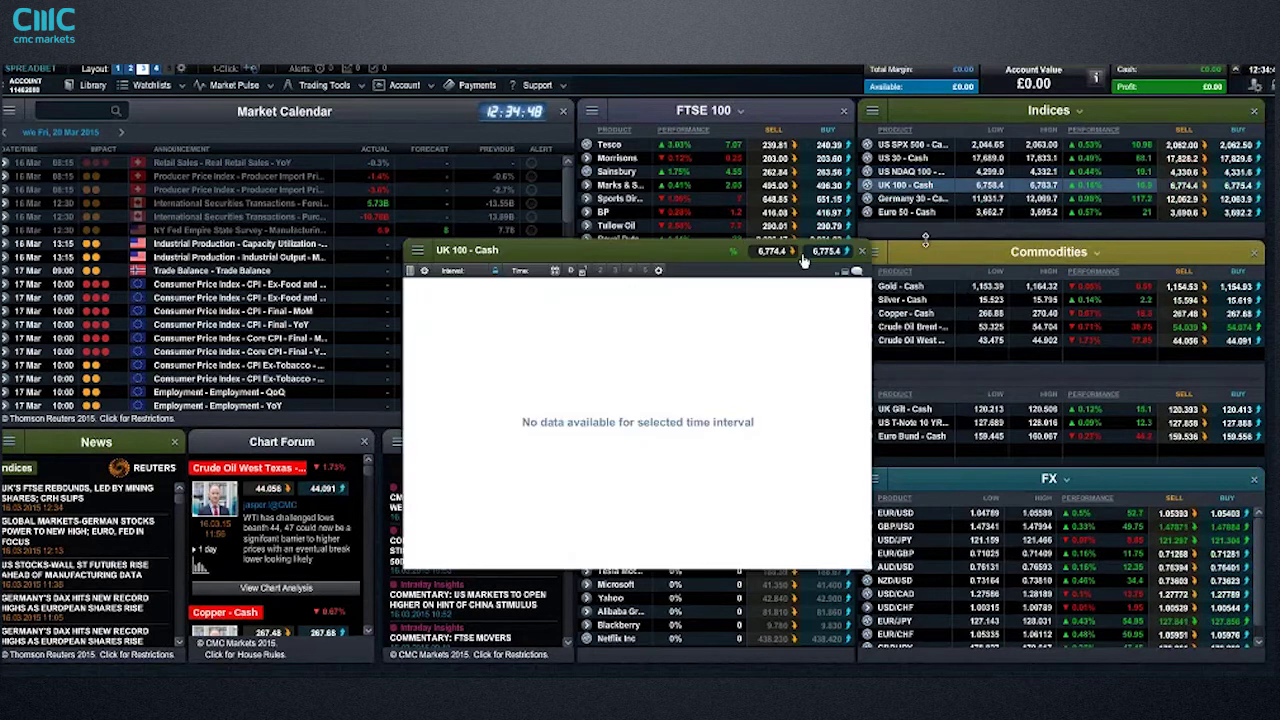
{"action": "left_click", "coordinate": [840, 251]}
{"action": "scroll", "coordinate": [585, 243], "scroll_direction": "down", "scroll_amount": 5}
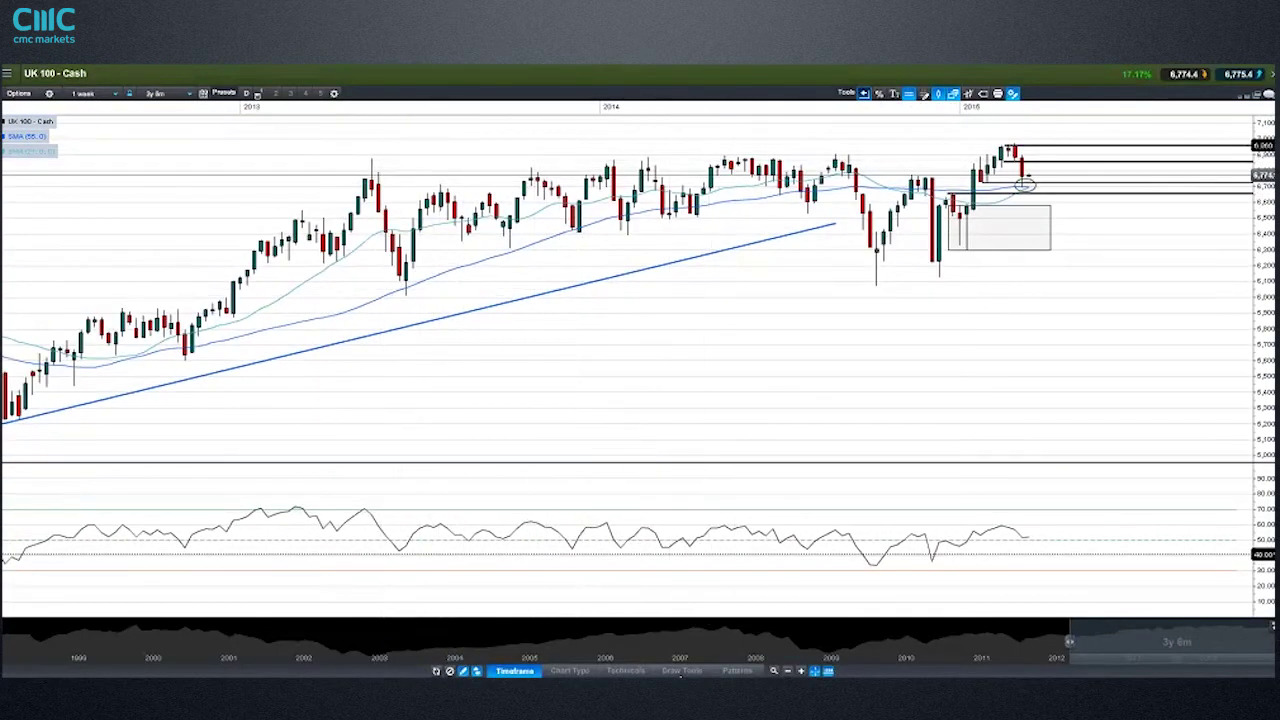
Step: Choose the S/R Line tool, place a trial line near the 2013 highs, then delete it
{"action": "left_click", "coordinate": [681, 670]}
{"action": "left_click", "coordinate": [73, 656]}
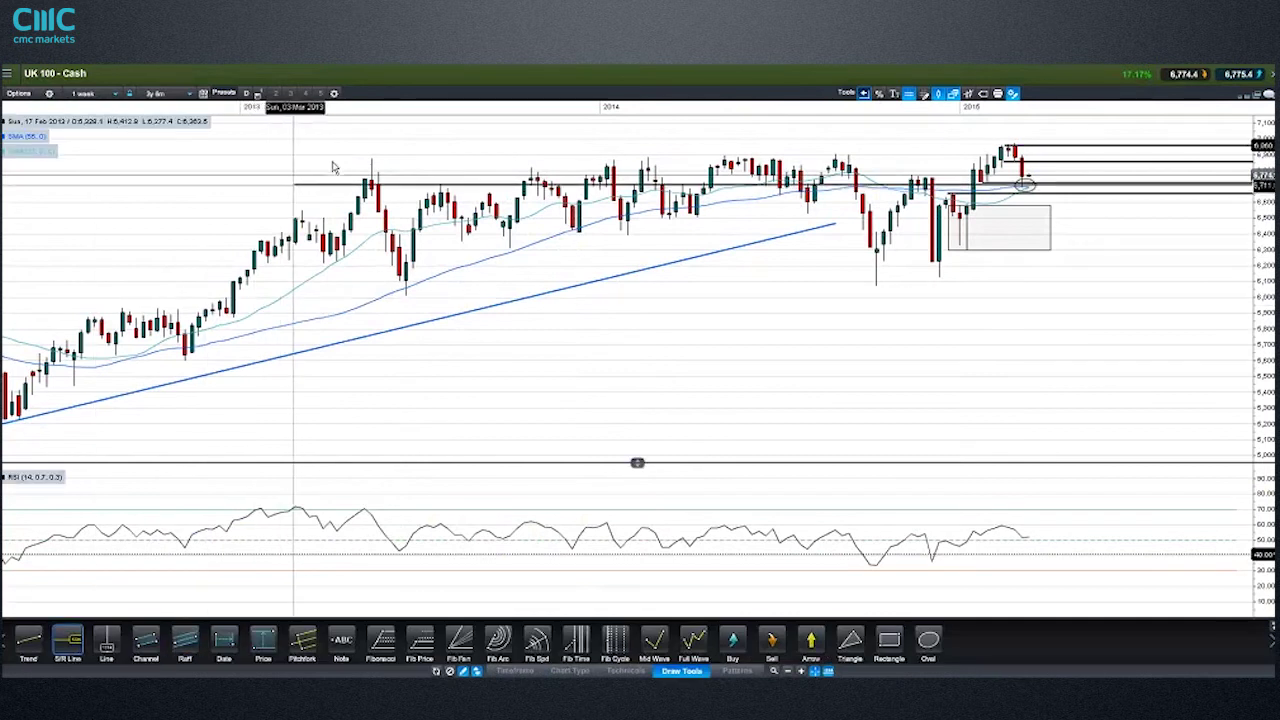
{"action": "mouse_move", "coordinate": [349, 164]}
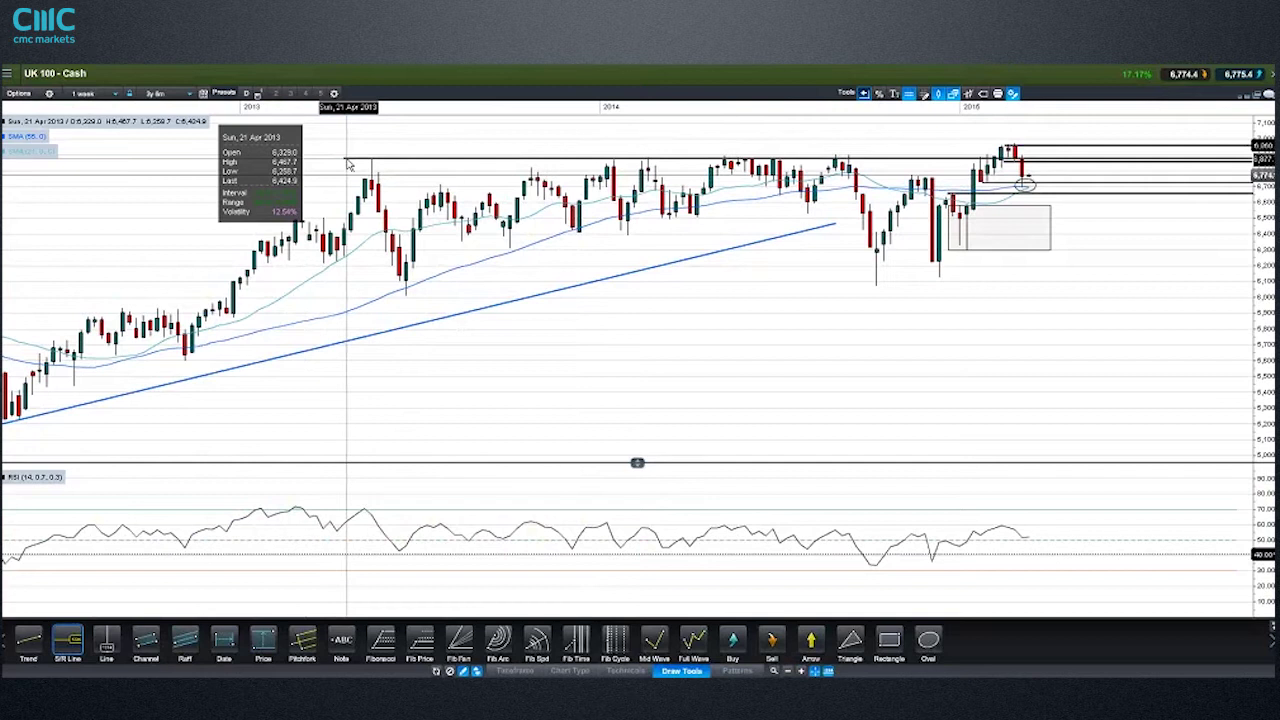
{"action": "left_click", "coordinate": [306, 161]}
{"action": "left_click", "coordinate": [306, 161]}
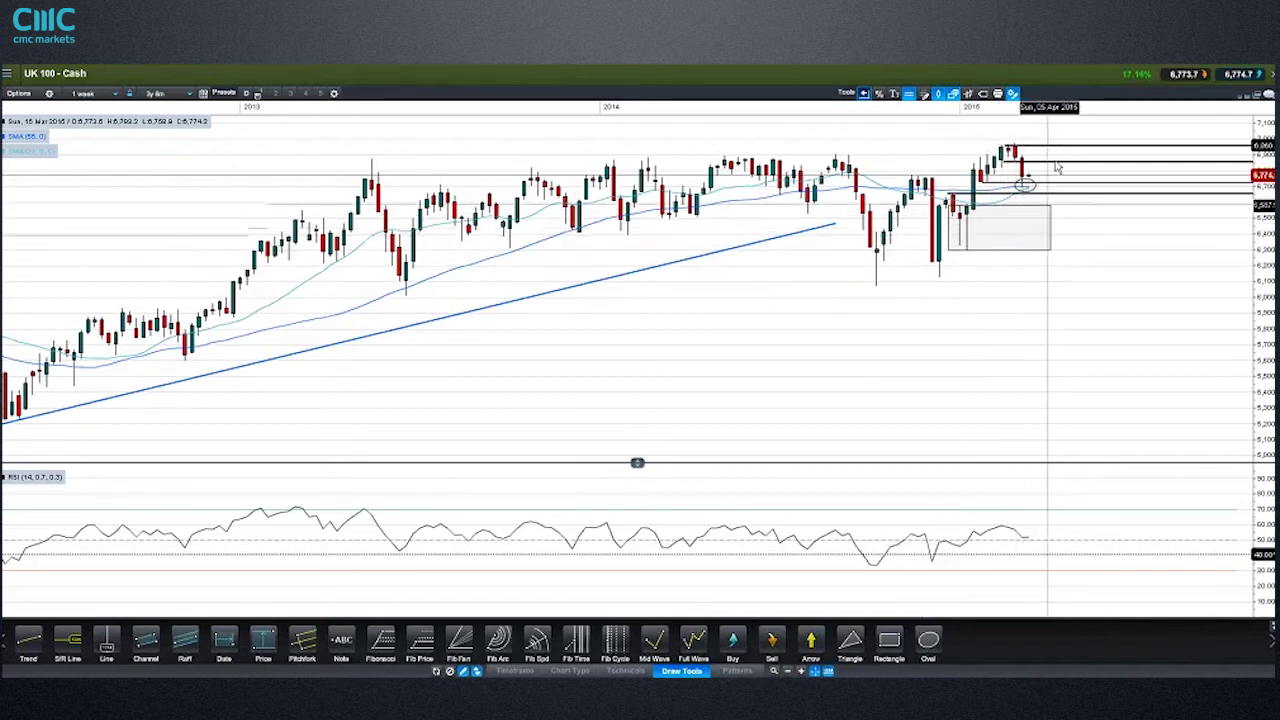
{"action": "mouse_move", "coordinate": [1009, 256]}
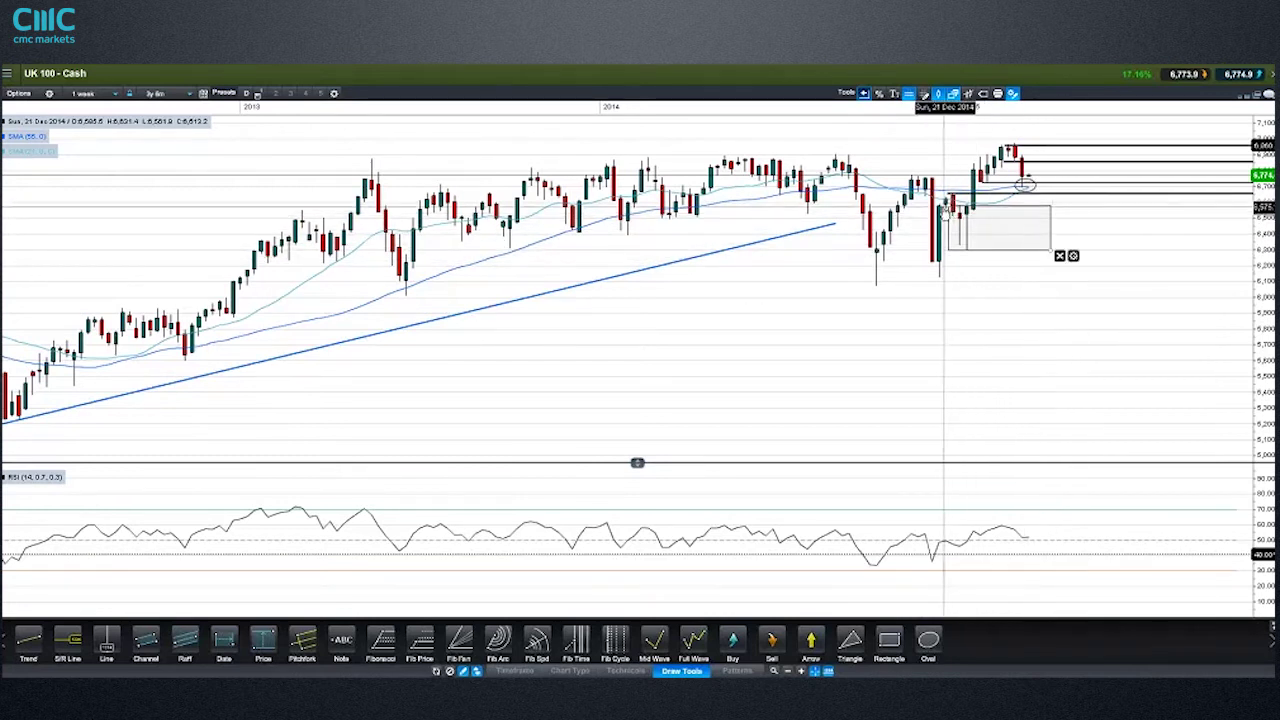
{"action": "mouse_move", "coordinate": [958, 218]}
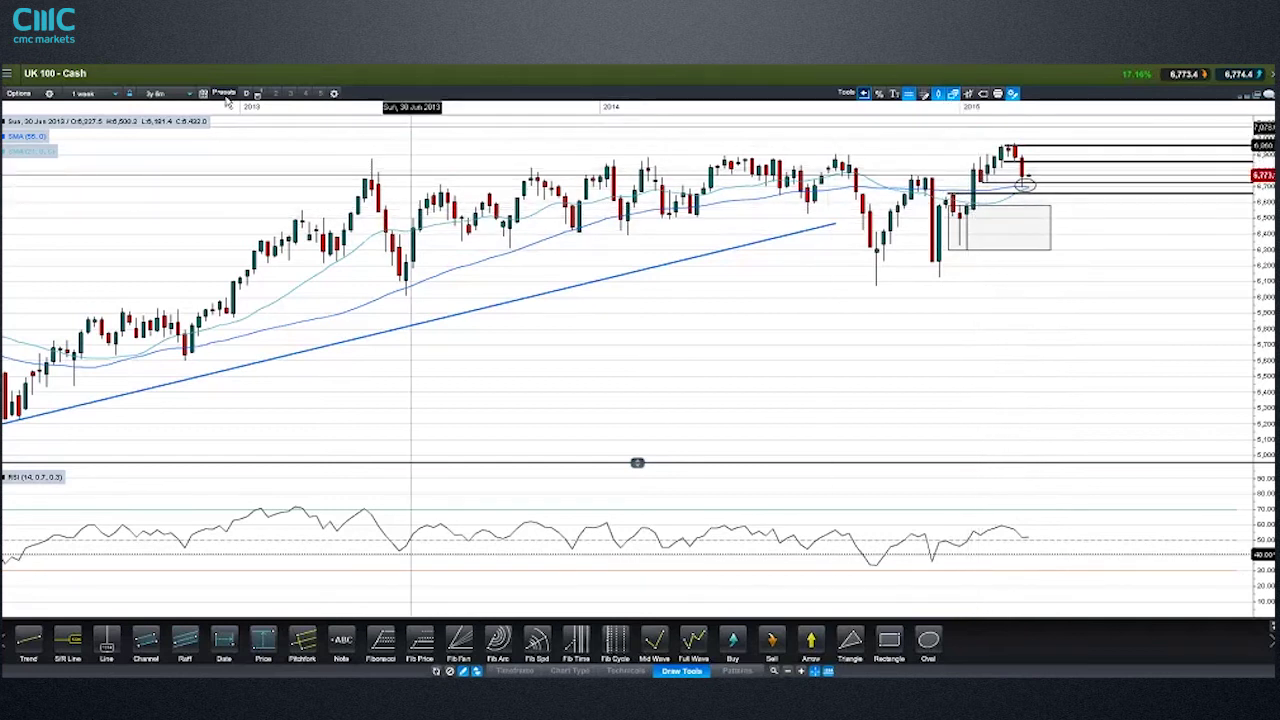
Step: Change the UK 100 chart's candle interval from weekly to 1 day
{"action": "left_click", "coordinate": [90, 95]}
{"action": "left_click", "coordinate": [105, 300]}
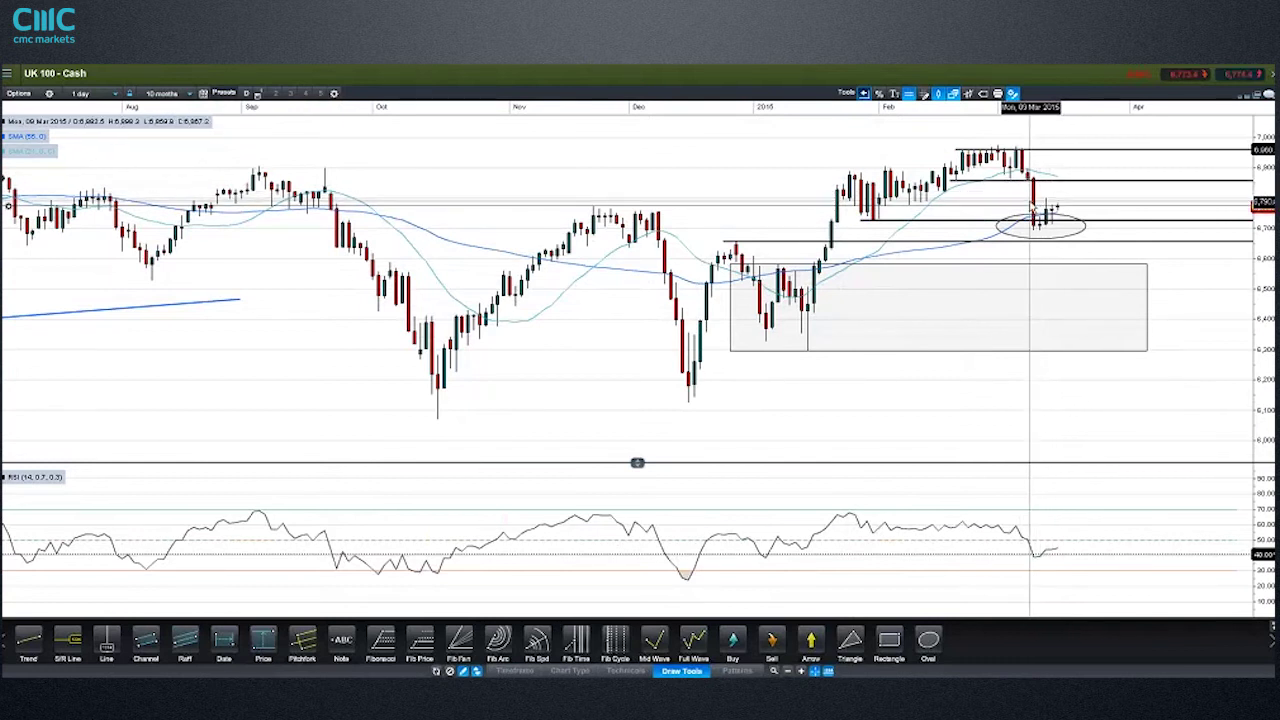
{"action": "mouse_move", "coordinate": [1031, 205]}
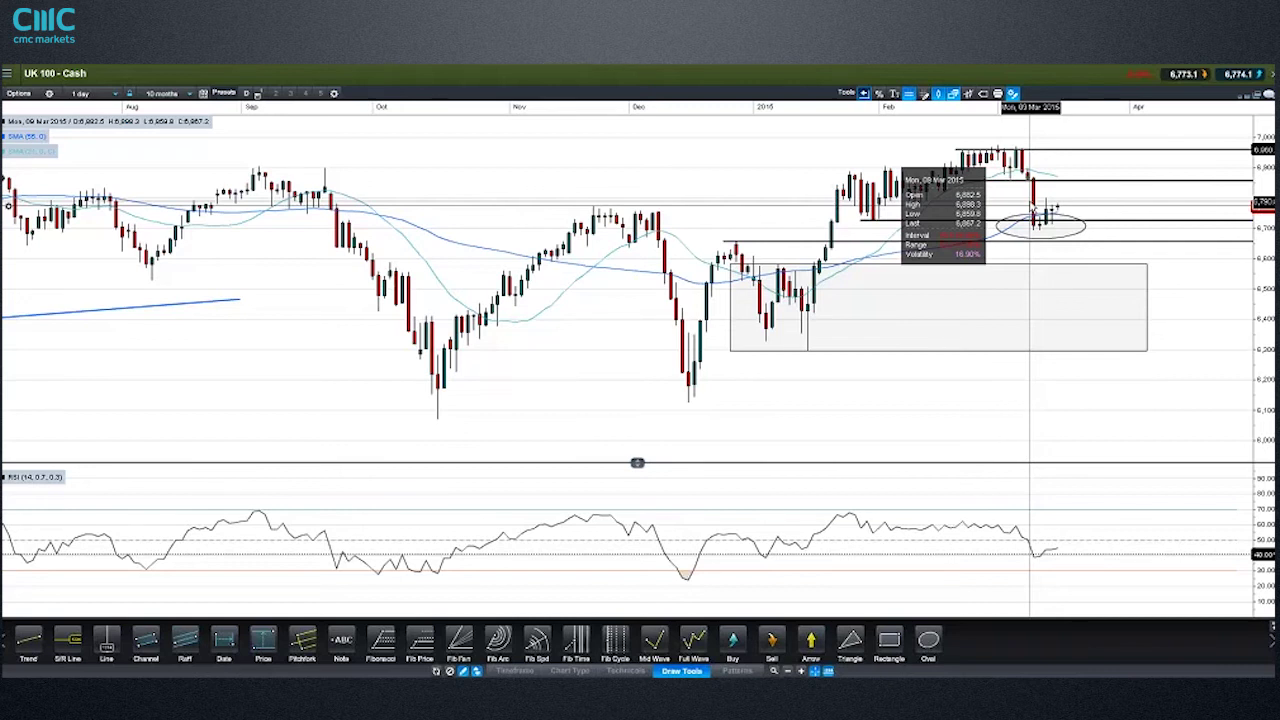
{"action": "left_click", "coordinate": [1093, 242]}
{"action": "left_click", "coordinate": [1056, 216]}
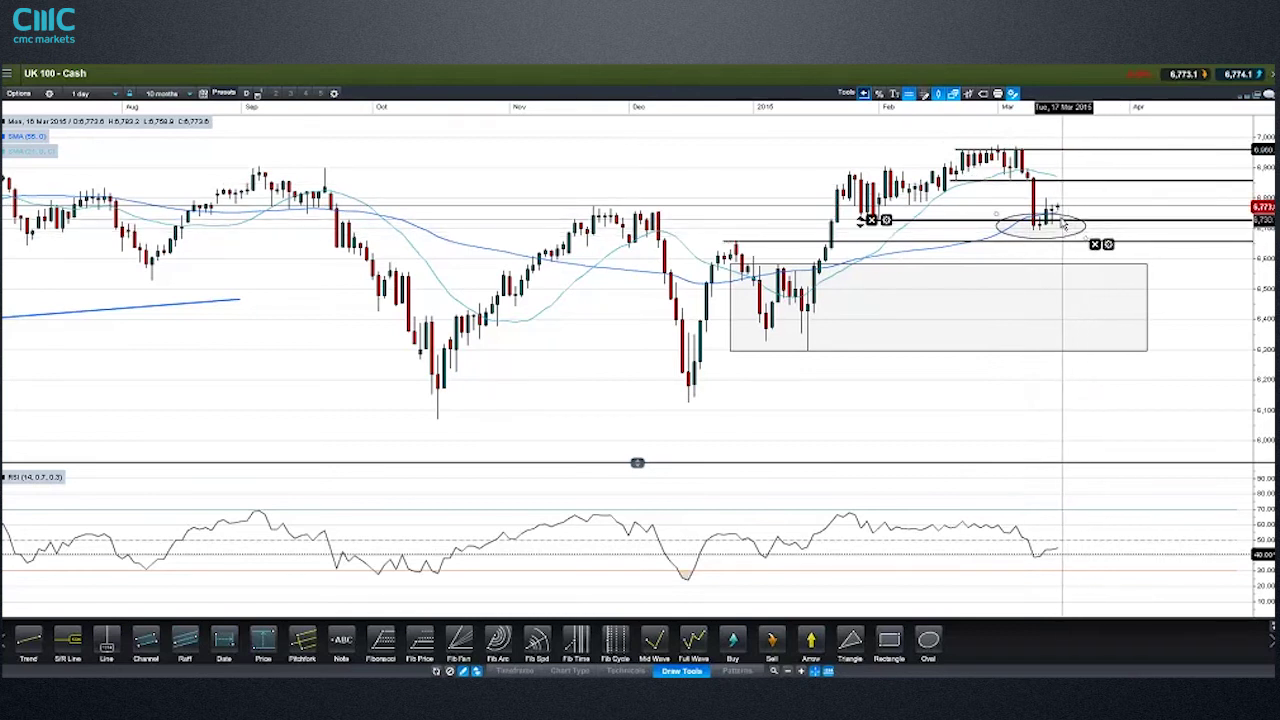
{"action": "left_click", "coordinate": [1070, 218]}
{"action": "left_click", "coordinate": [1070, 255]}
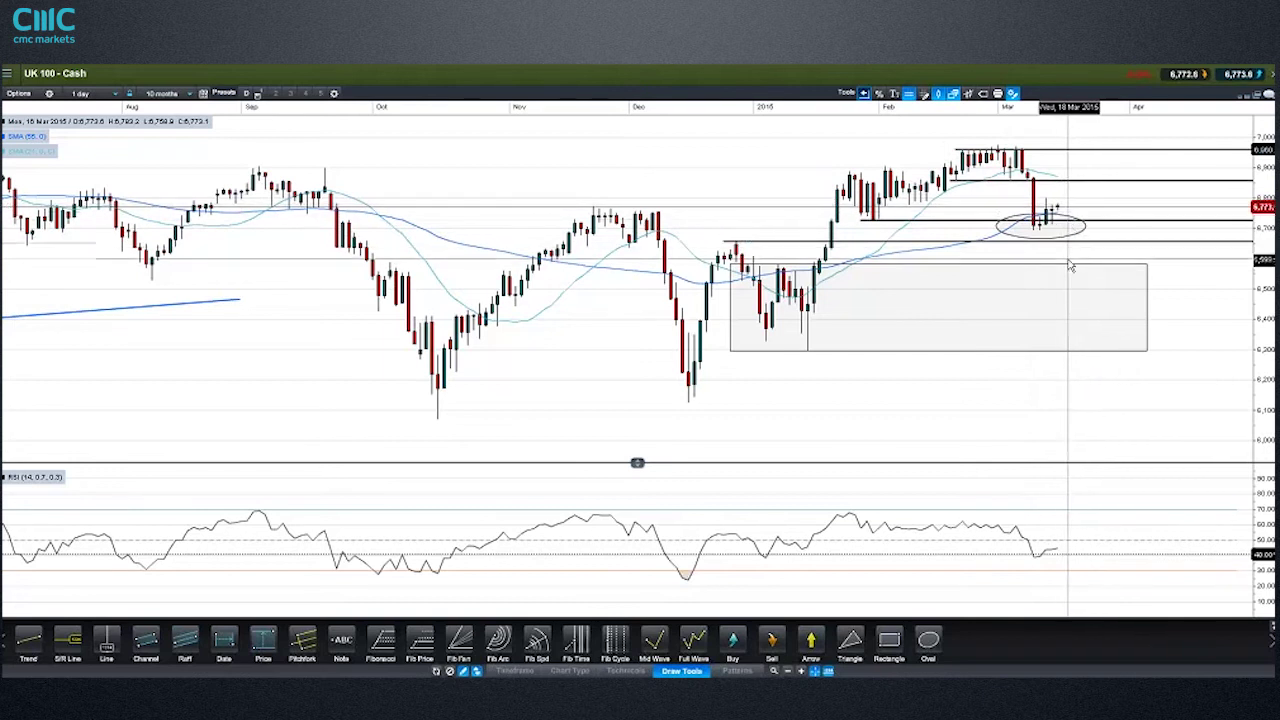
{"action": "left_click", "coordinate": [1073, 268]}
{"action": "left_click", "coordinate": [1092, 219]}
{"action": "left_click", "coordinate": [1051, 243]}
{"action": "left_click", "coordinate": [1083, 243]}
{"action": "left_click", "coordinate": [960, 219]}
{"action": "left_click", "coordinate": [872, 220]}
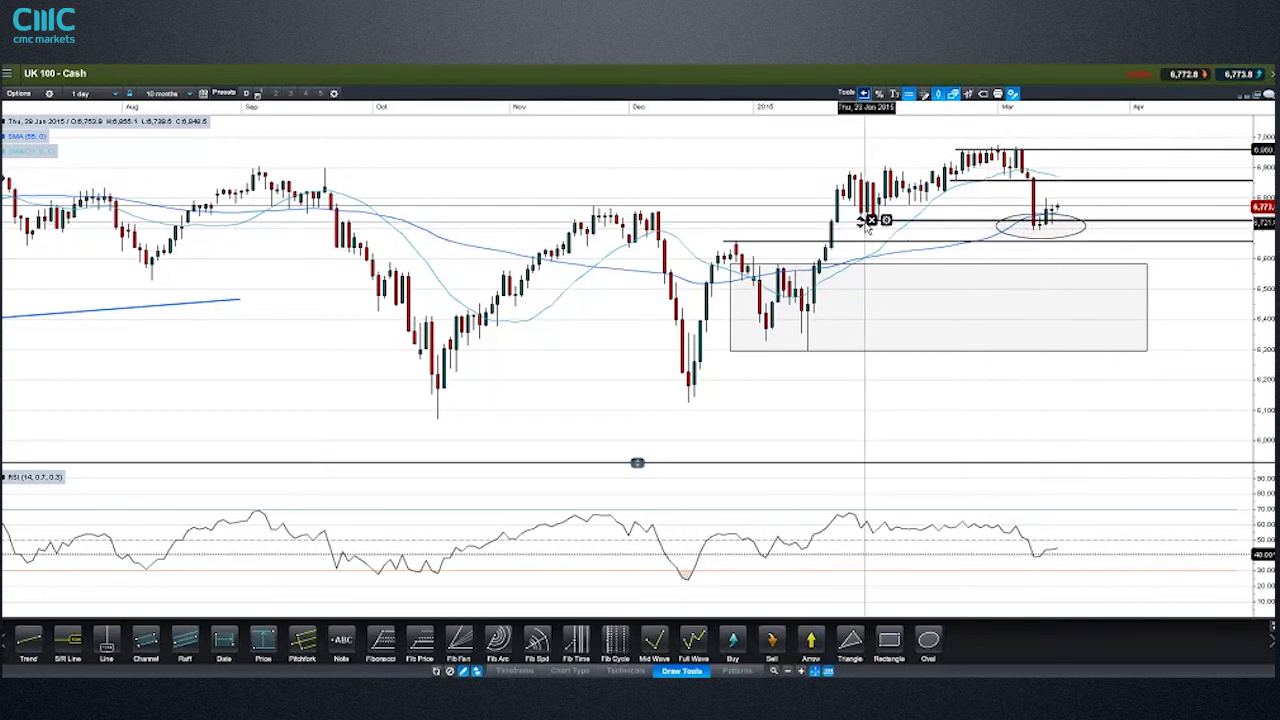
{"action": "left_click_drag", "start_coordinate": [872, 220], "coordinate": [735, 241]}
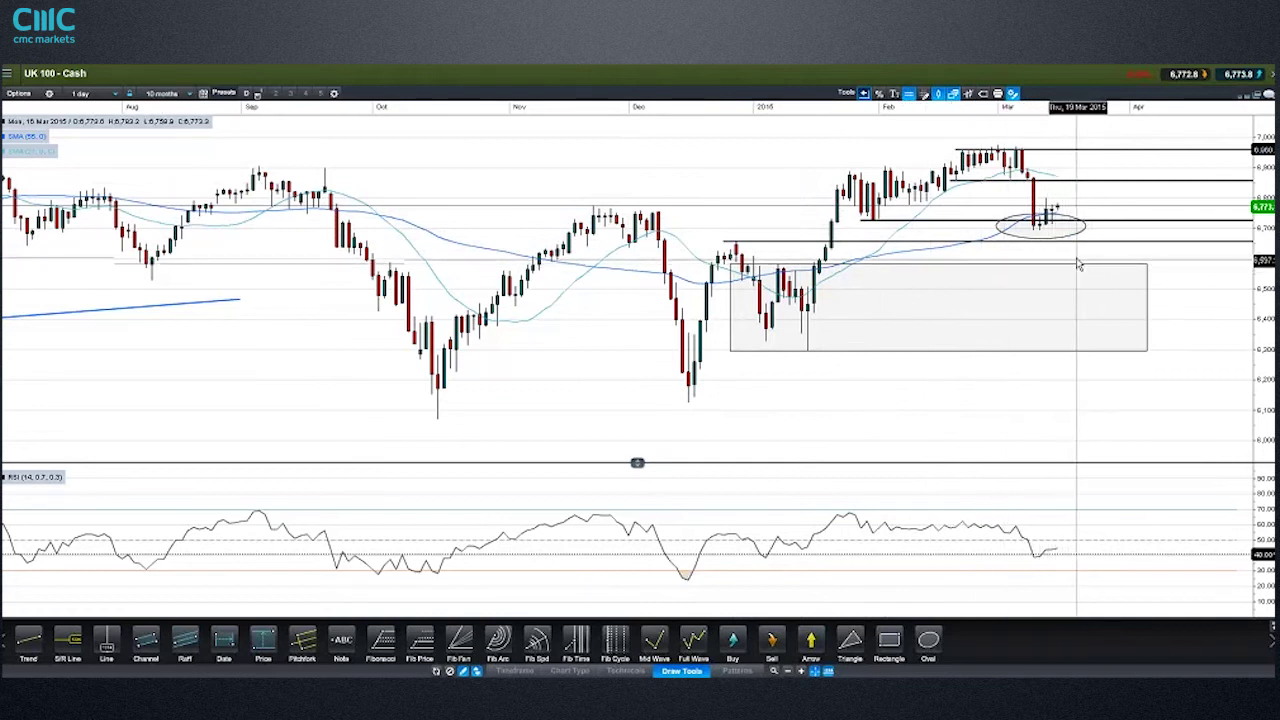
{"action": "mouse_move", "coordinate": [1070, 270]}
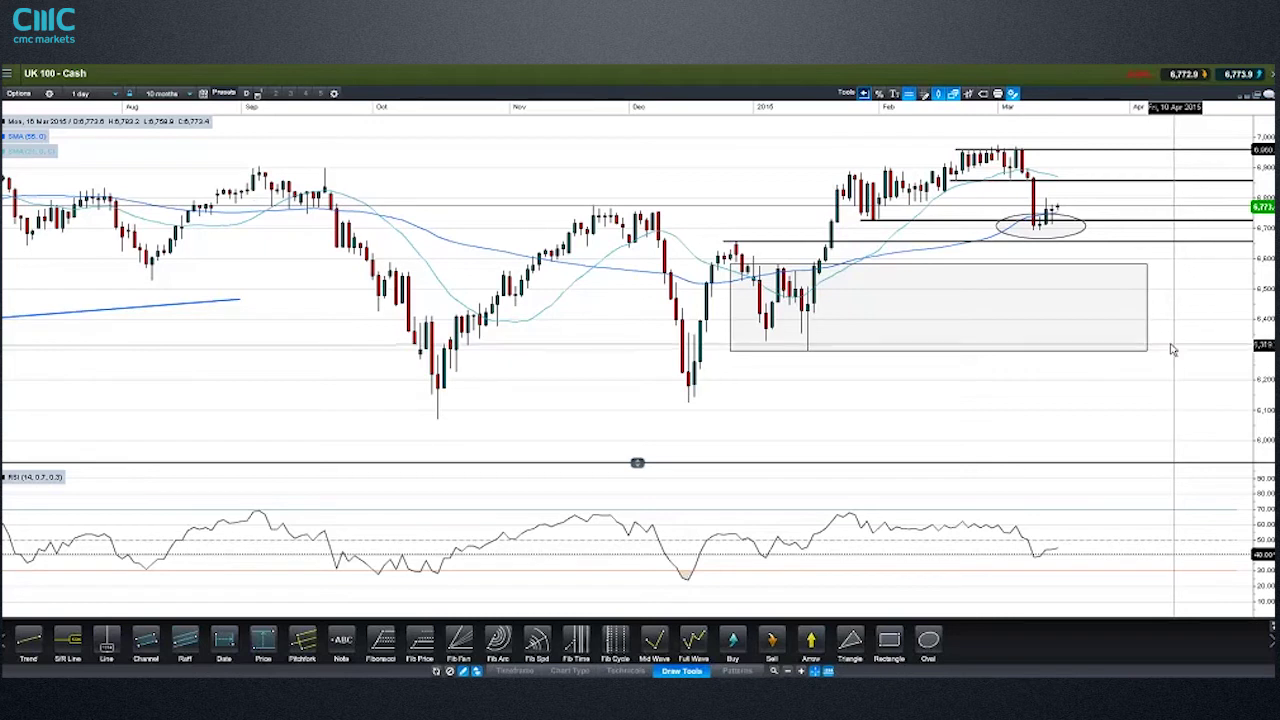
Step: Restore the UK 100 chart to a smaller window and bring up the Gold - Cash actions menu
{"action": "mouse_move", "coordinate": [1085, 244]}
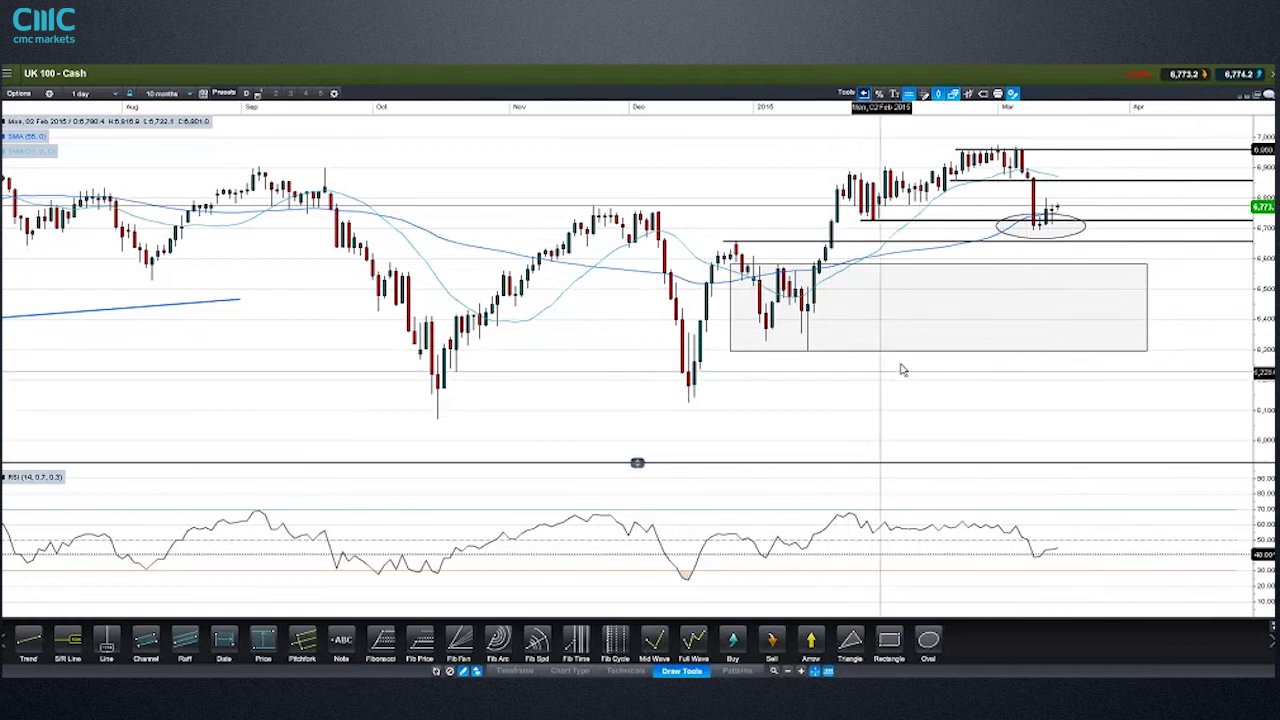
{"action": "mouse_move", "coordinate": [960, 330]}
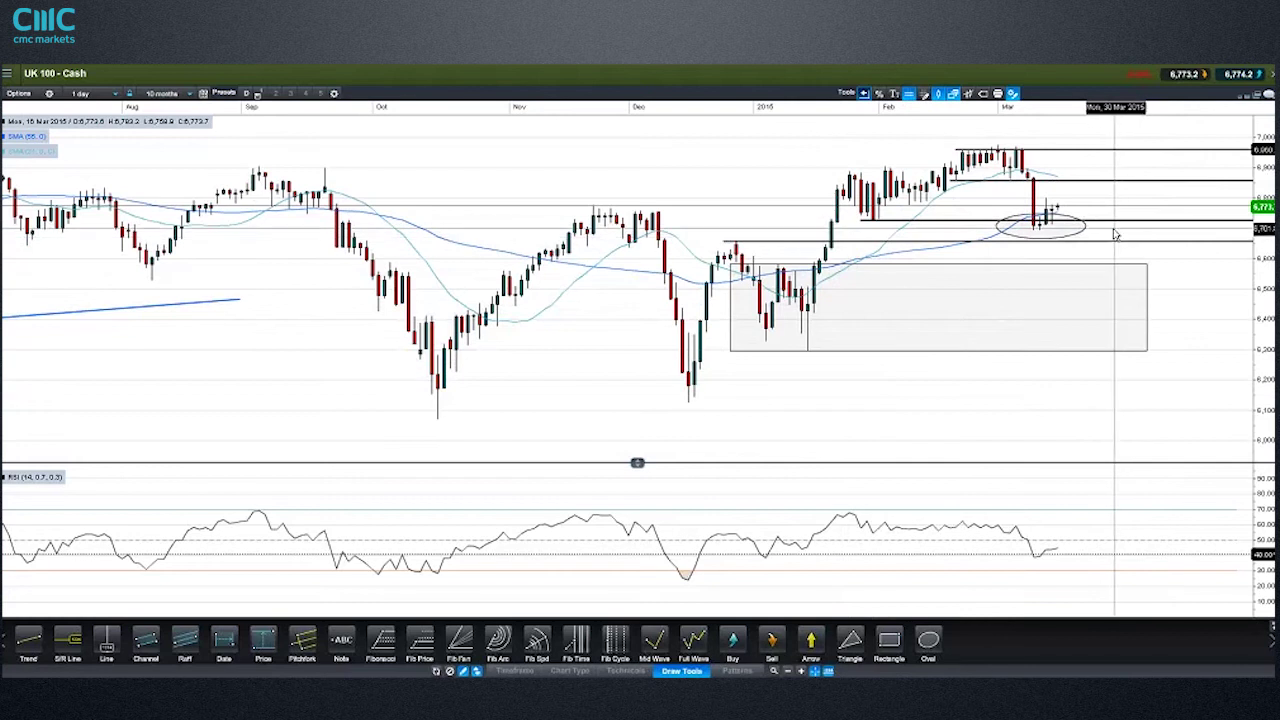
{"action": "mouse_move", "coordinate": [1133, 225]}
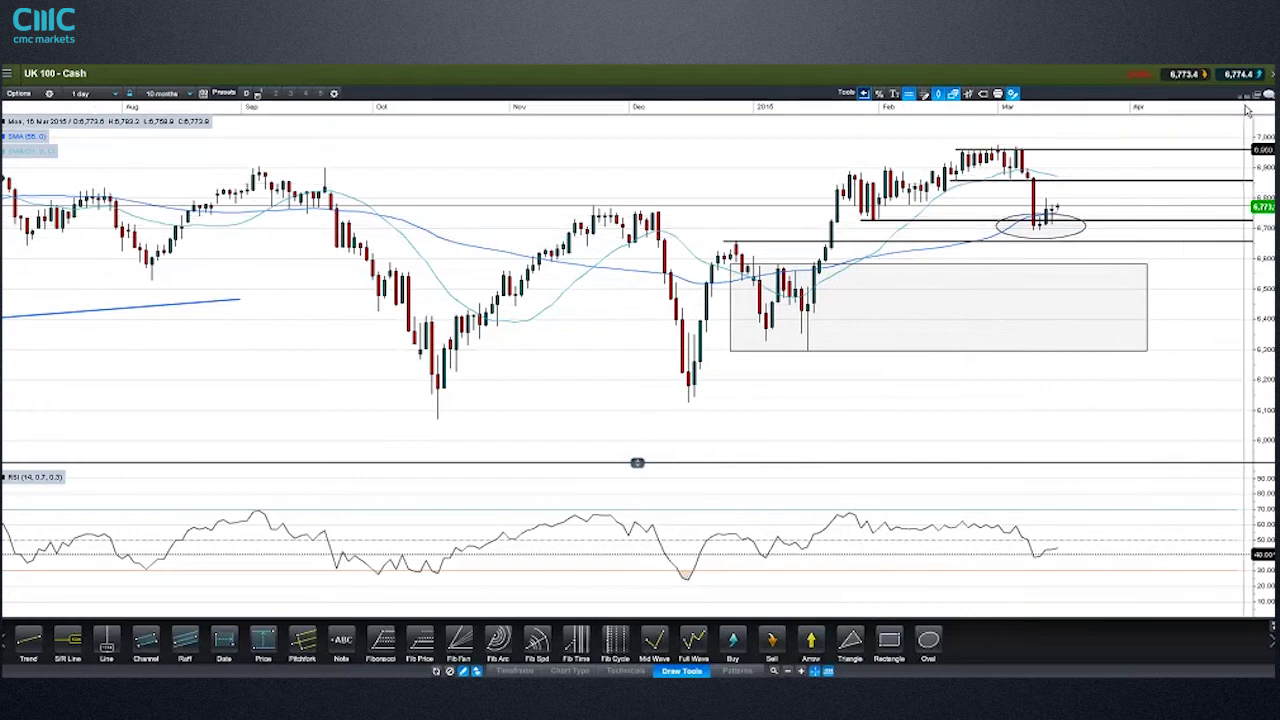
{"action": "left_click", "coordinate": [1245, 97]}
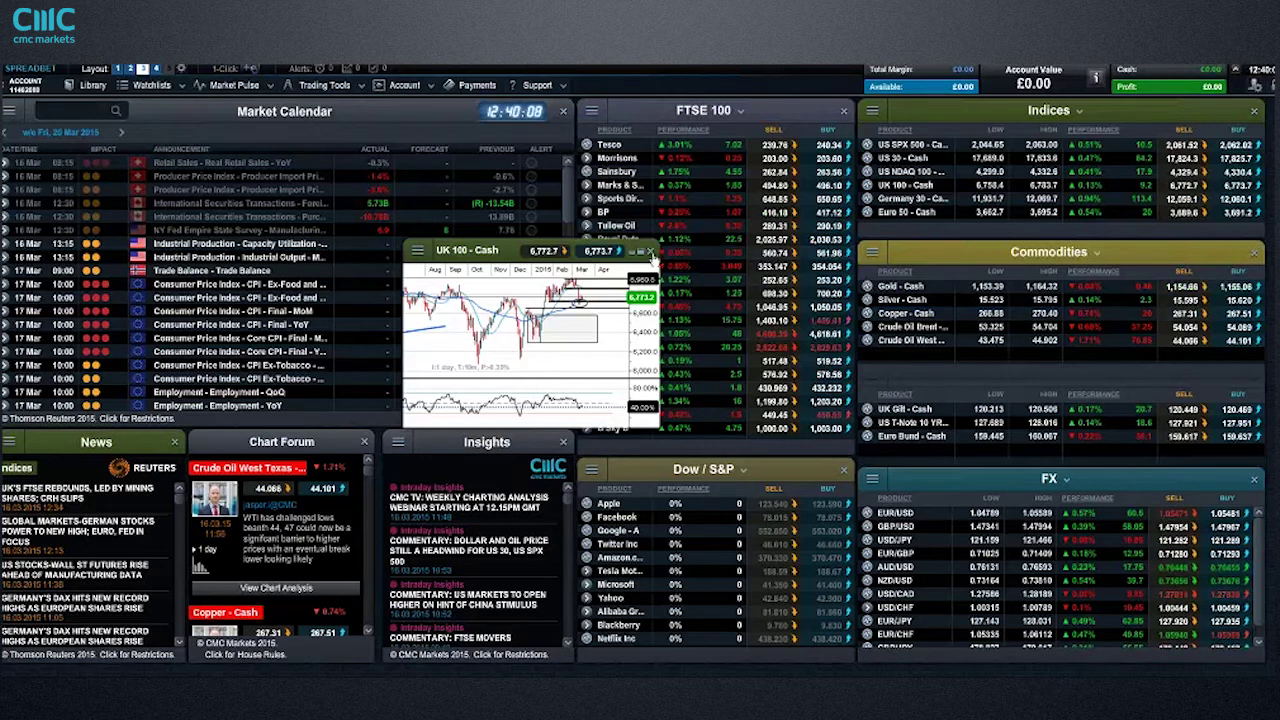
{"action": "left_click", "coordinate": [867, 286]}
Step: View the Gold - Cash chart full-screen on 1-hour candles, then close it and open Silver - Cash's menu
{"action": "left_click", "coordinate": [893, 321]}
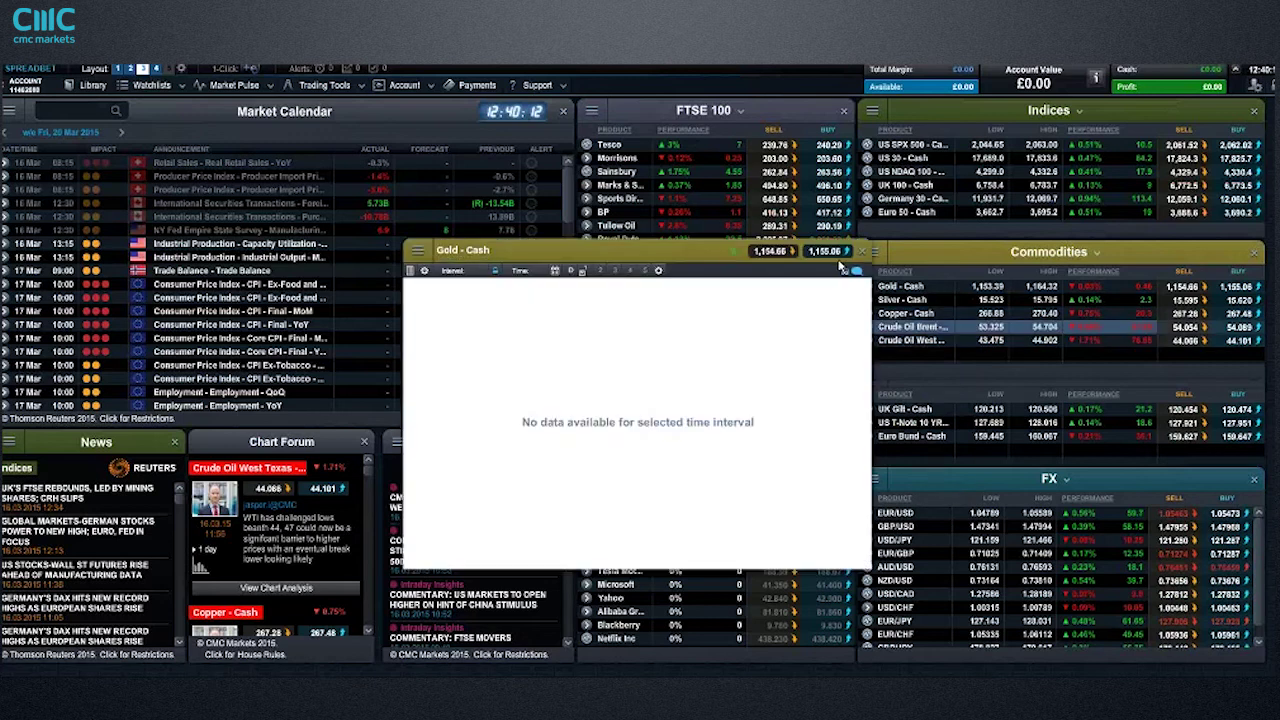
{"action": "left_click", "coordinate": [856, 273]}
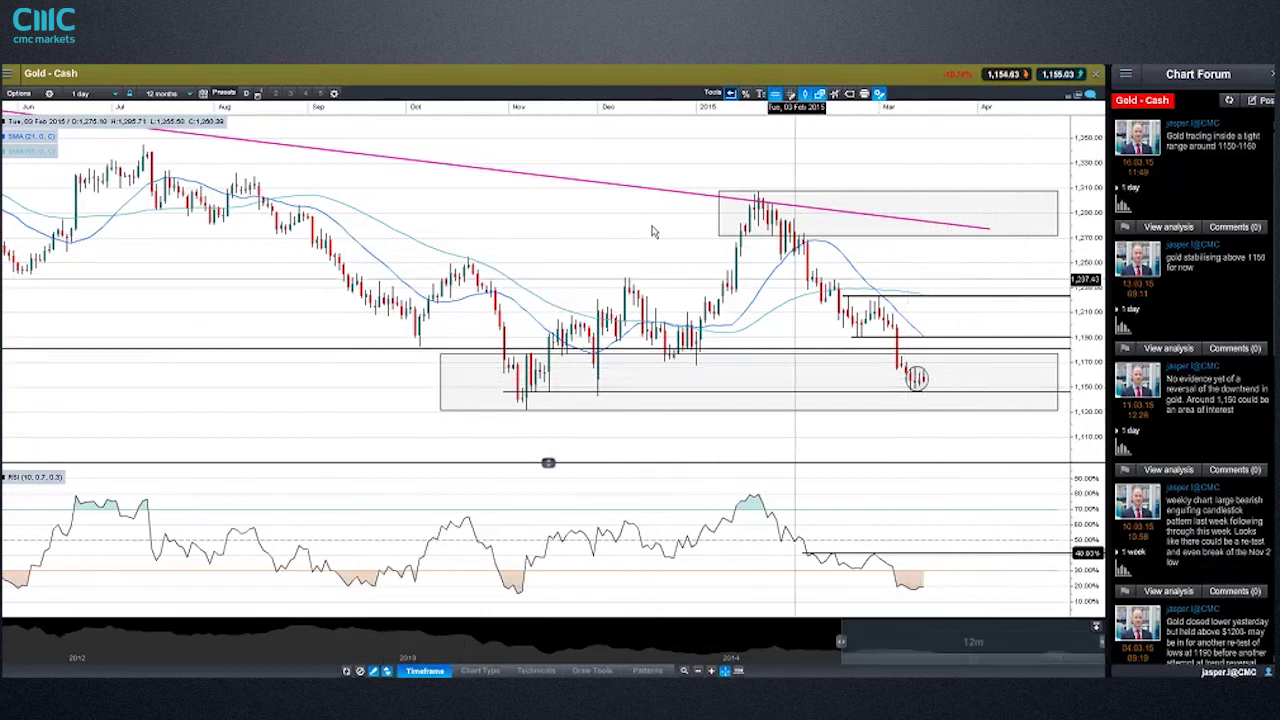
{"action": "left_click", "coordinate": [101, 94]}
{"action": "left_click", "coordinate": [99, 252]}
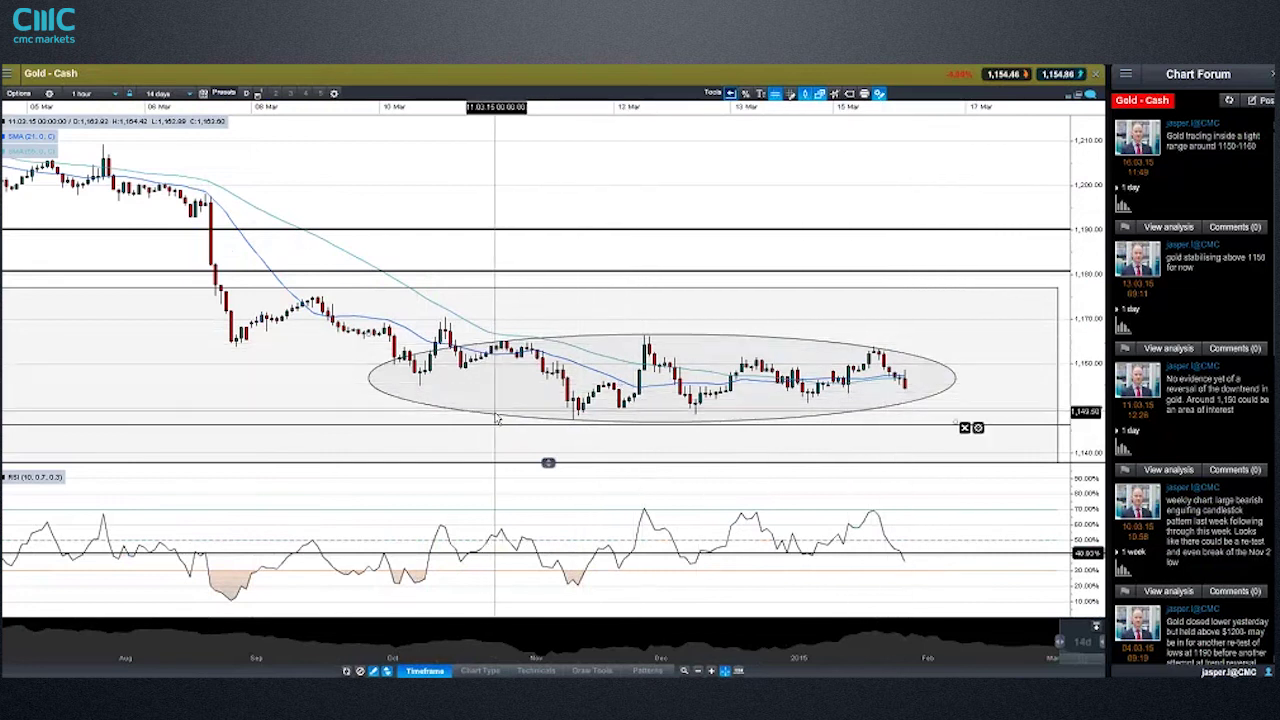
{"action": "left_click", "coordinate": [1099, 76]}
{"action": "left_click", "coordinate": [867, 299]}
Step: Open the Silver - Cash chart full-screen, zoom in, and select its horizontal support line
{"action": "left_click", "coordinate": [895, 334]}
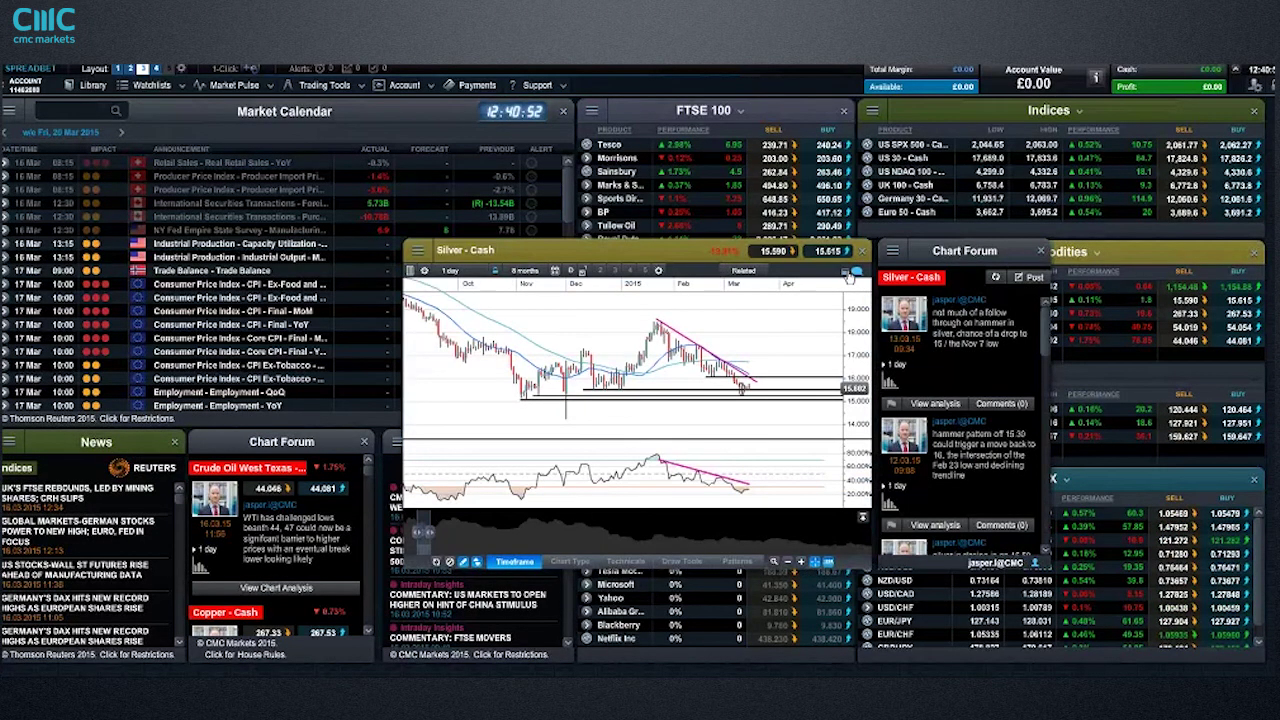
{"action": "left_click", "coordinate": [852, 272]}
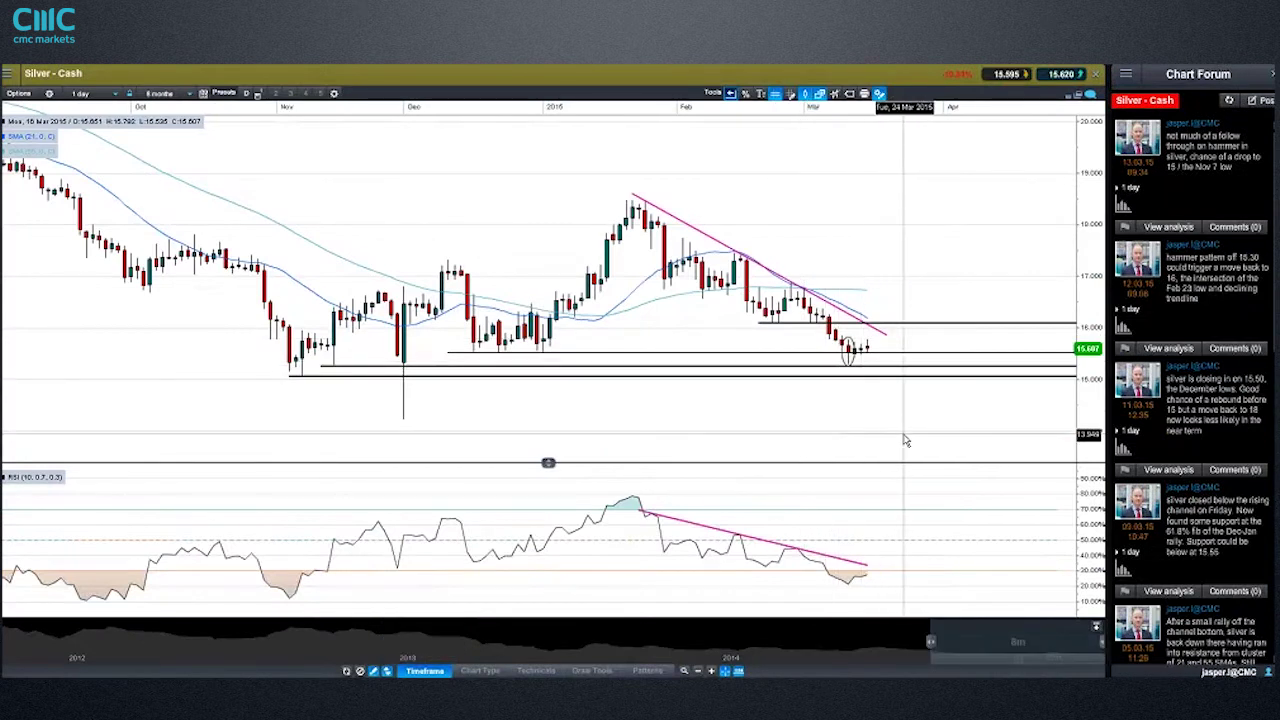
{"action": "scroll", "coordinate": [905, 440], "scroll_direction": "up", "scroll_amount": 1}
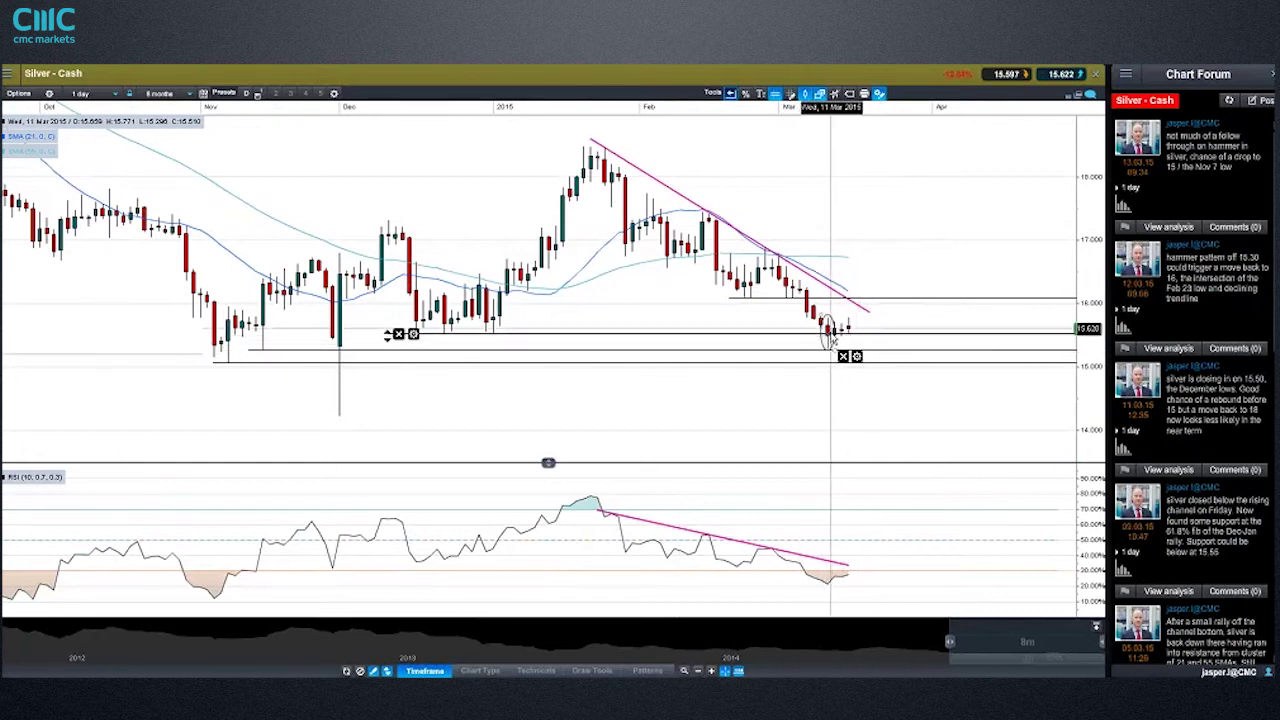
{"action": "scroll", "coordinate": [840, 350], "scroll_direction": "up", "scroll_amount": 2}
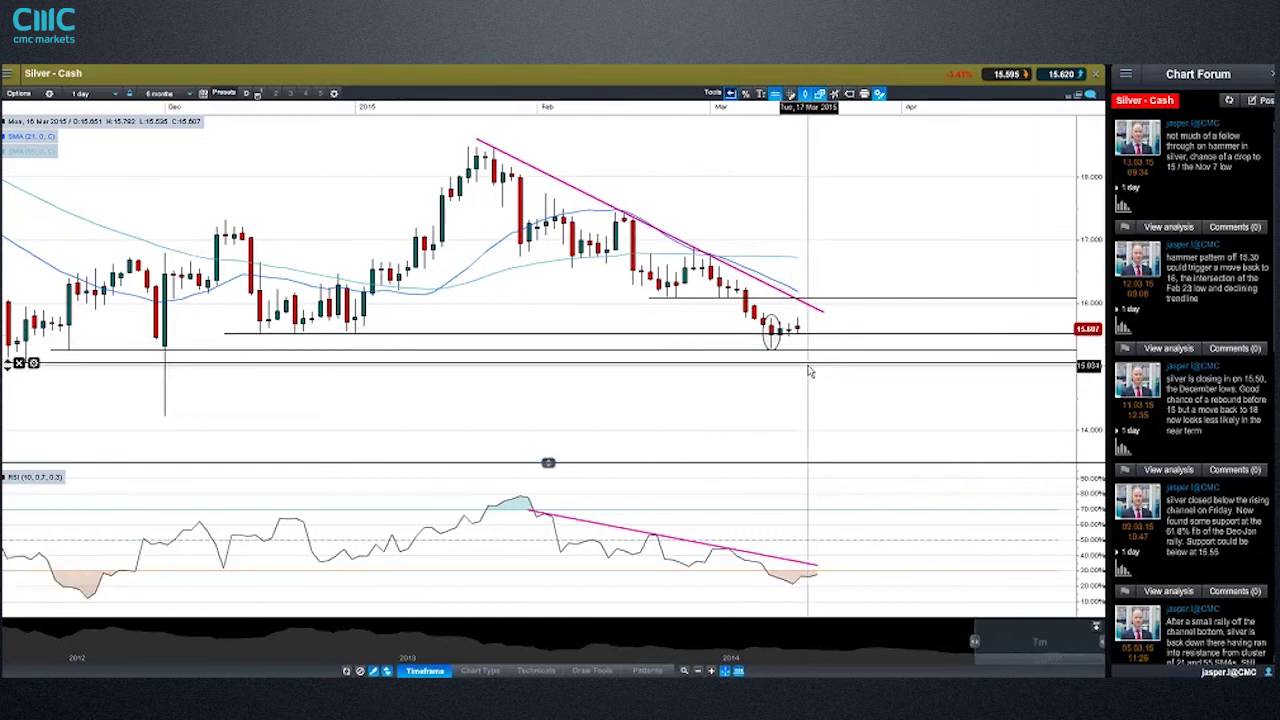
{"action": "scroll", "coordinate": [760, 385], "scroll_direction": "down", "scroll_amount": 1}
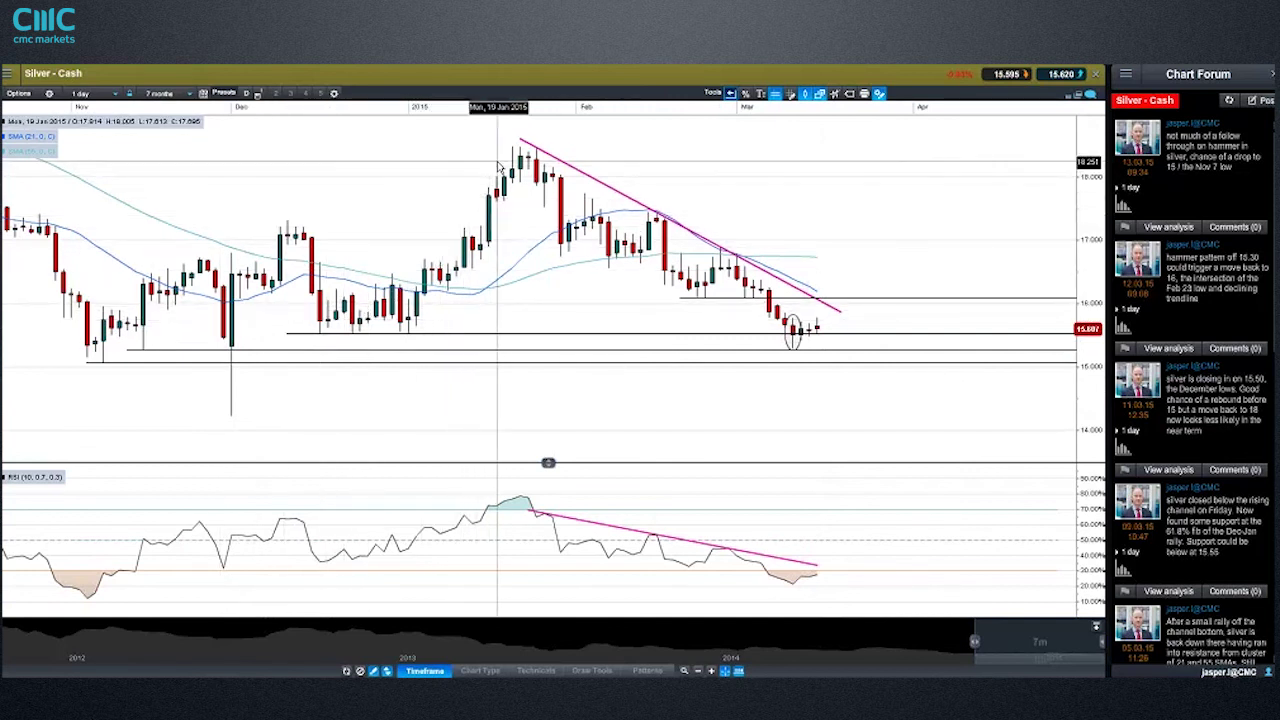
{"action": "mouse_move", "coordinate": [497, 164]}
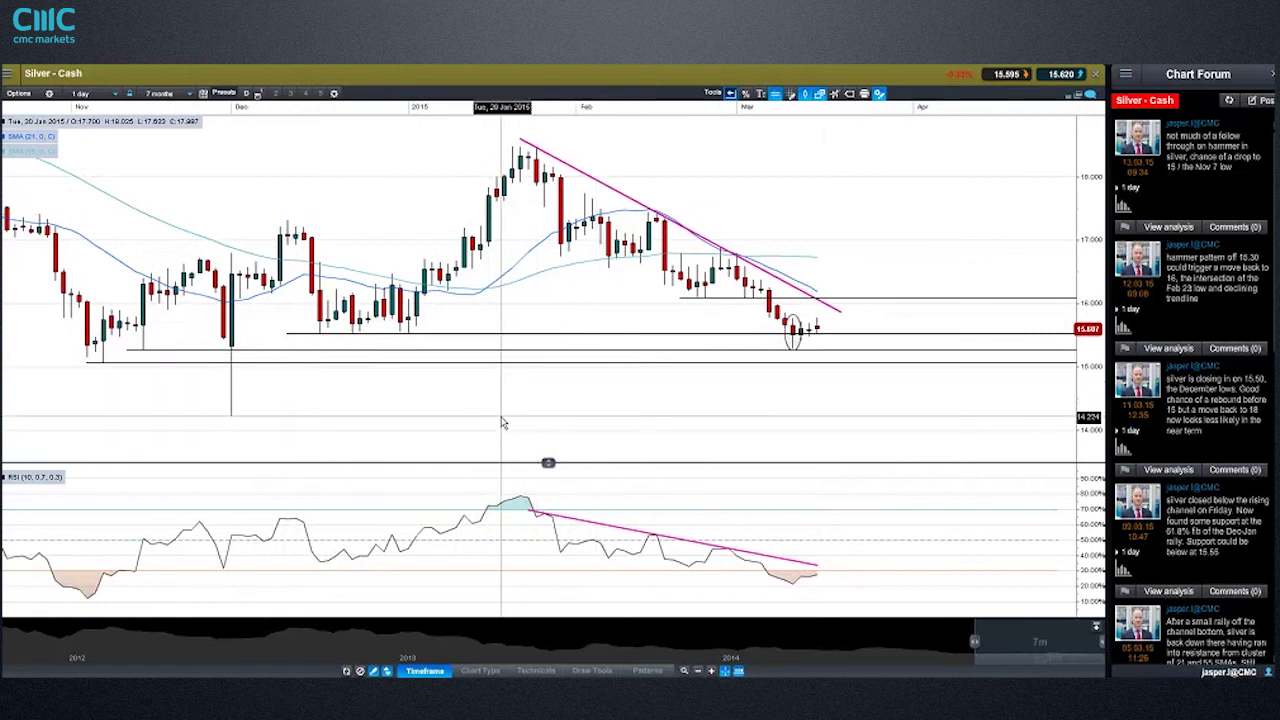
{"action": "mouse_move", "coordinate": [502, 423]}
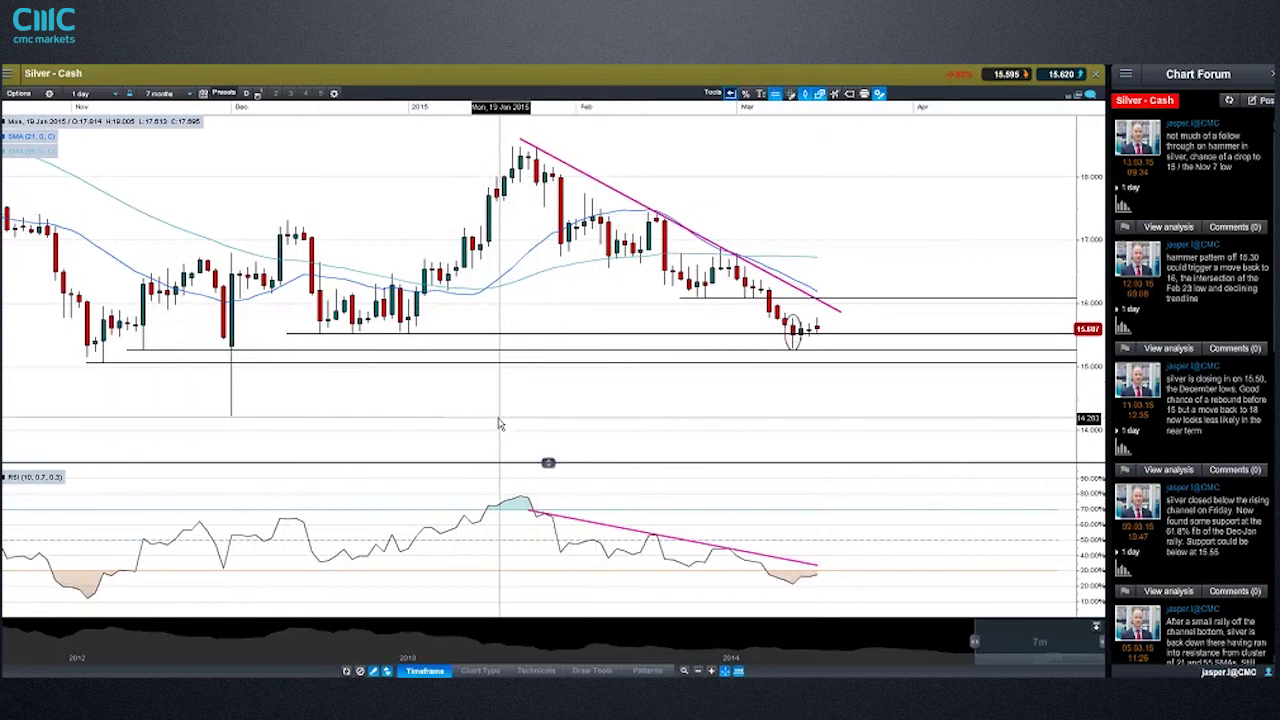
{"action": "left_click", "coordinate": [423, 365]}
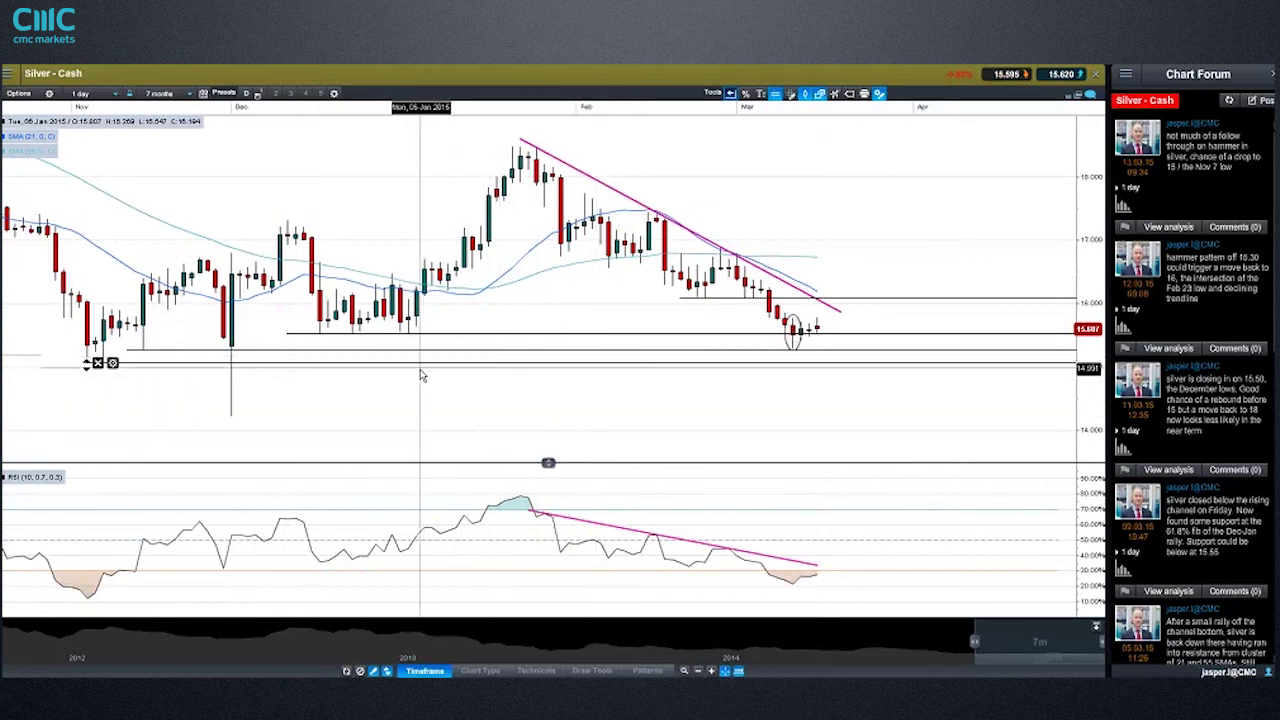
Step: Close the Silver chart and open the saved Copper - Cash chart
{"action": "left_click", "coordinate": [1098, 75]}
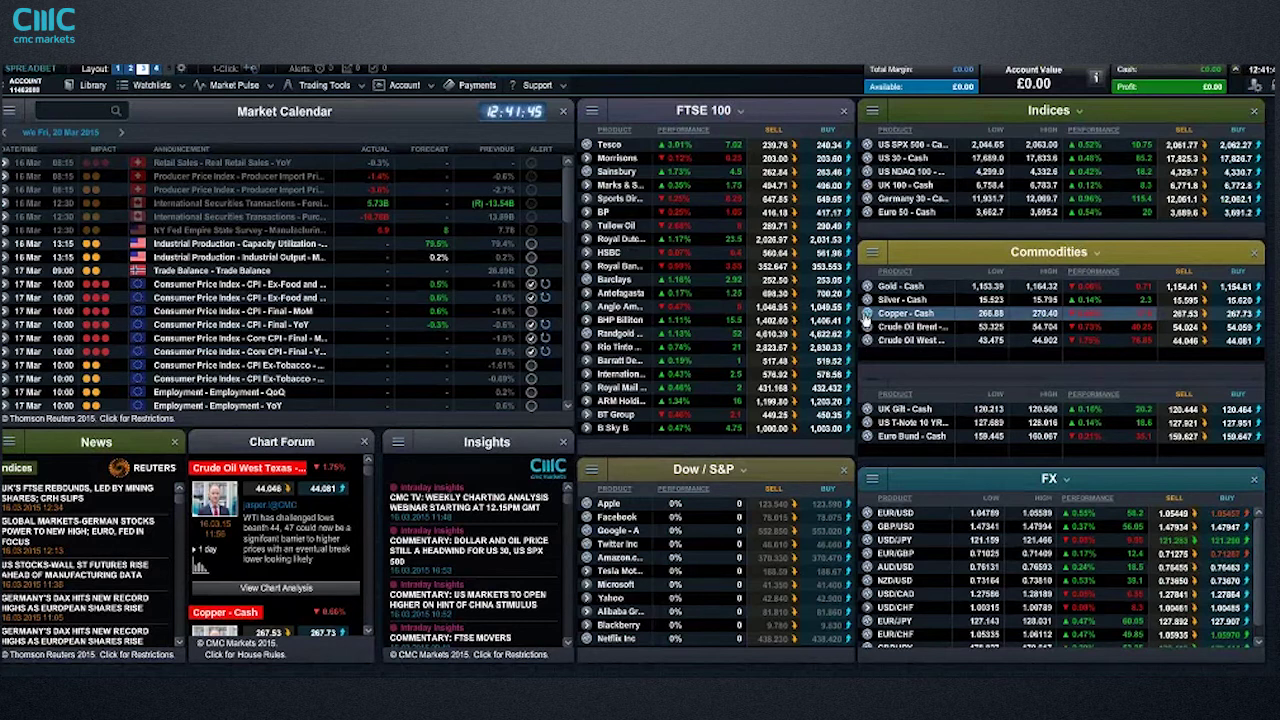
{"action": "right_click", "coordinate": [857, 299]}
{"action": "left_click", "coordinate": [923, 366]}
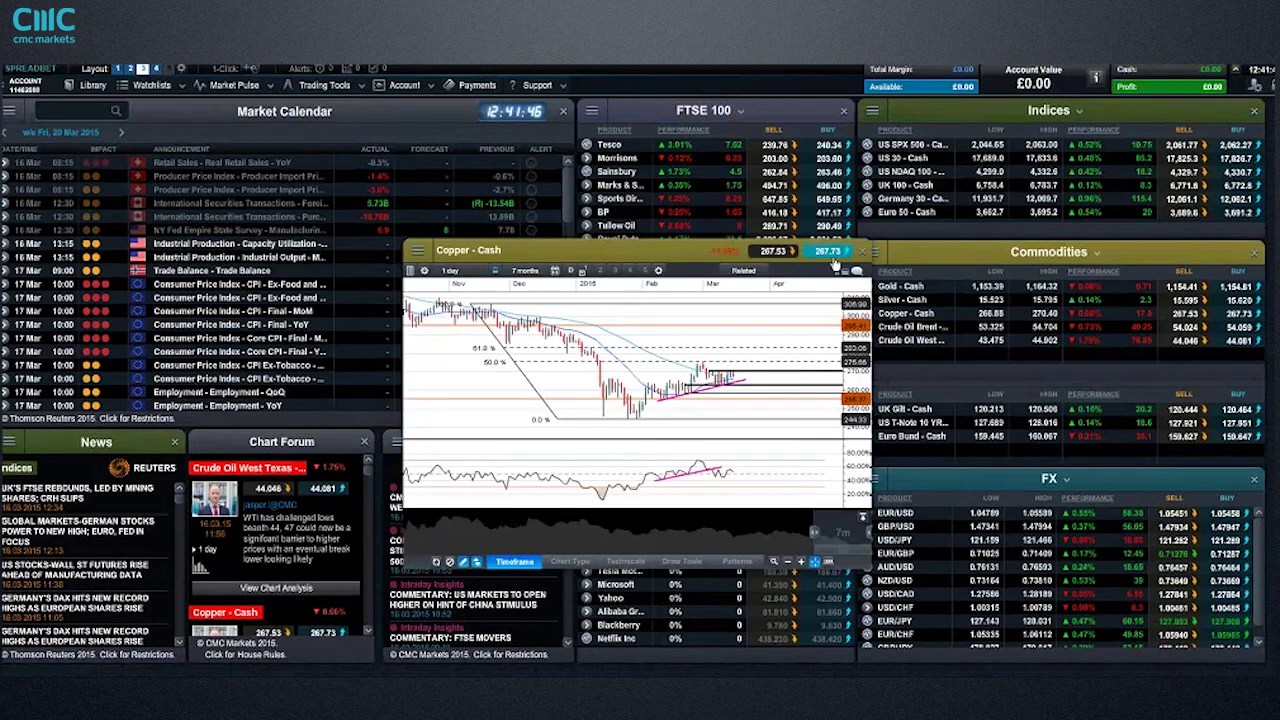
Step: Maximise the Copper - Cash chart, zoom in, and select the rising pink trendline
{"action": "left_click", "coordinate": [843, 272]}
{"action": "scroll", "coordinate": [608, 403], "scroll_direction": "up", "scroll_amount": 2}
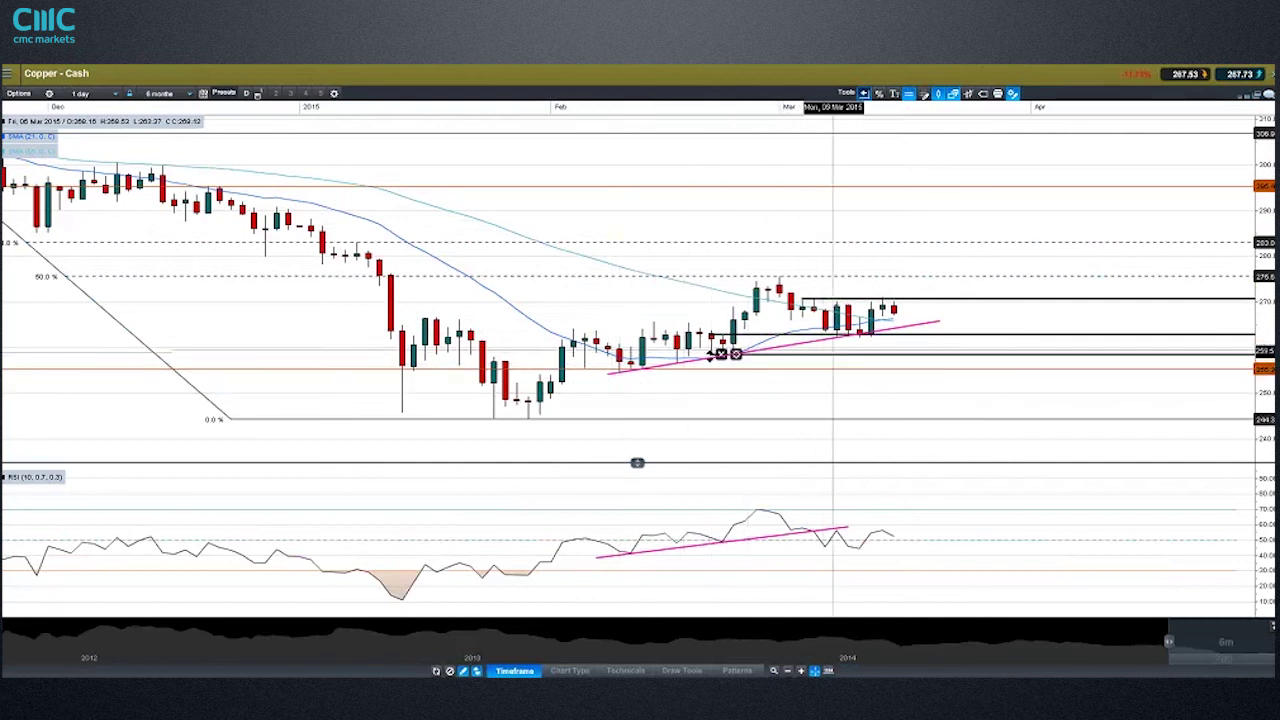
{"action": "mouse_move", "coordinate": [876, 341]}
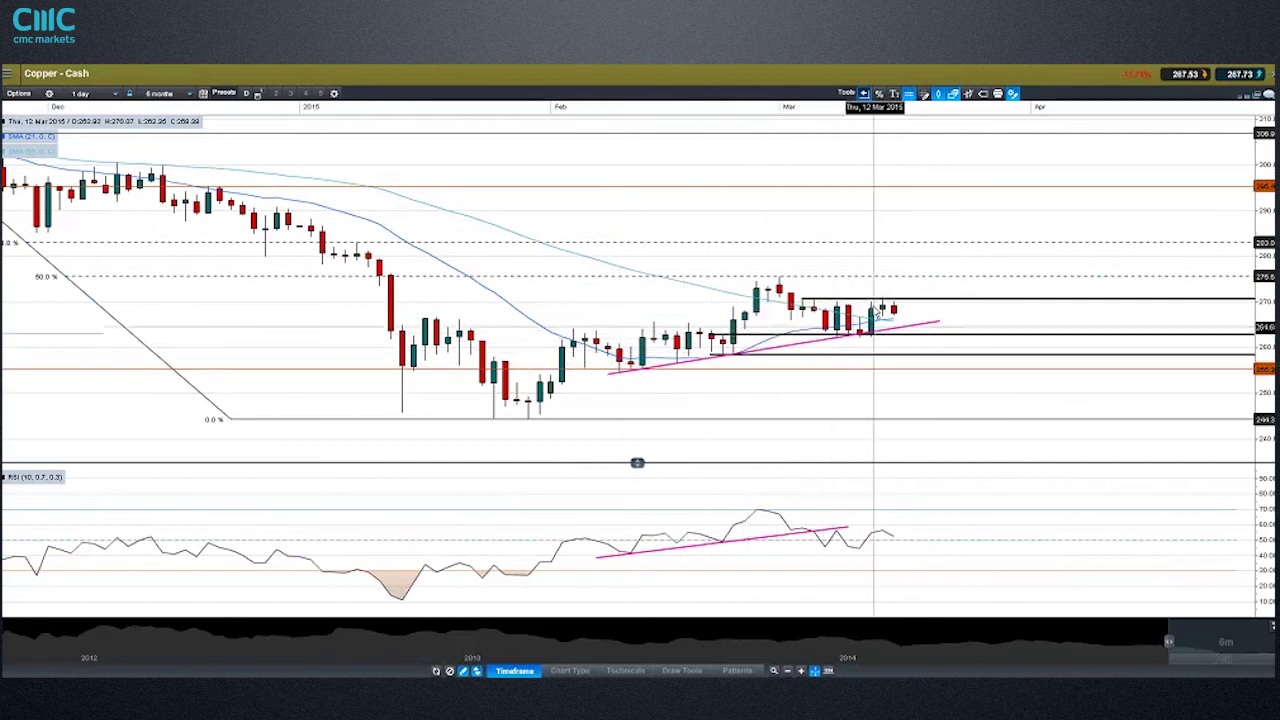
{"action": "mouse_move", "coordinate": [882, 306]}
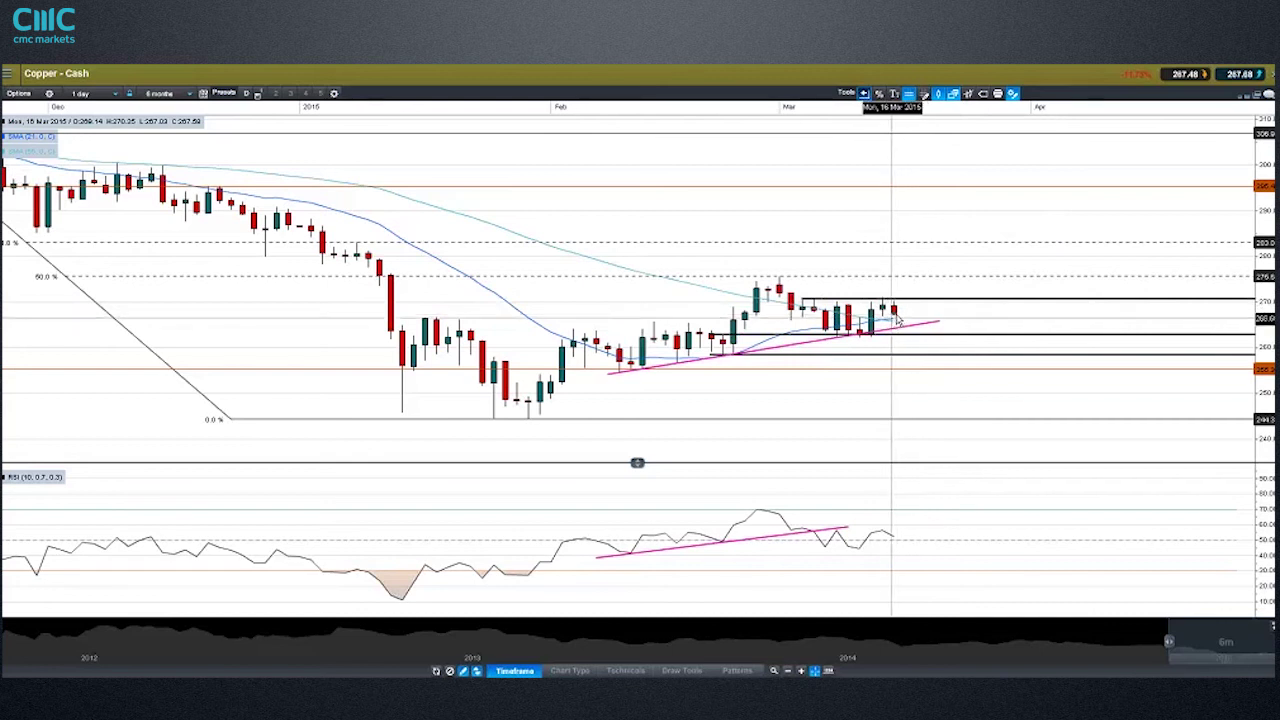
{"action": "left_click", "coordinate": [941, 333]}
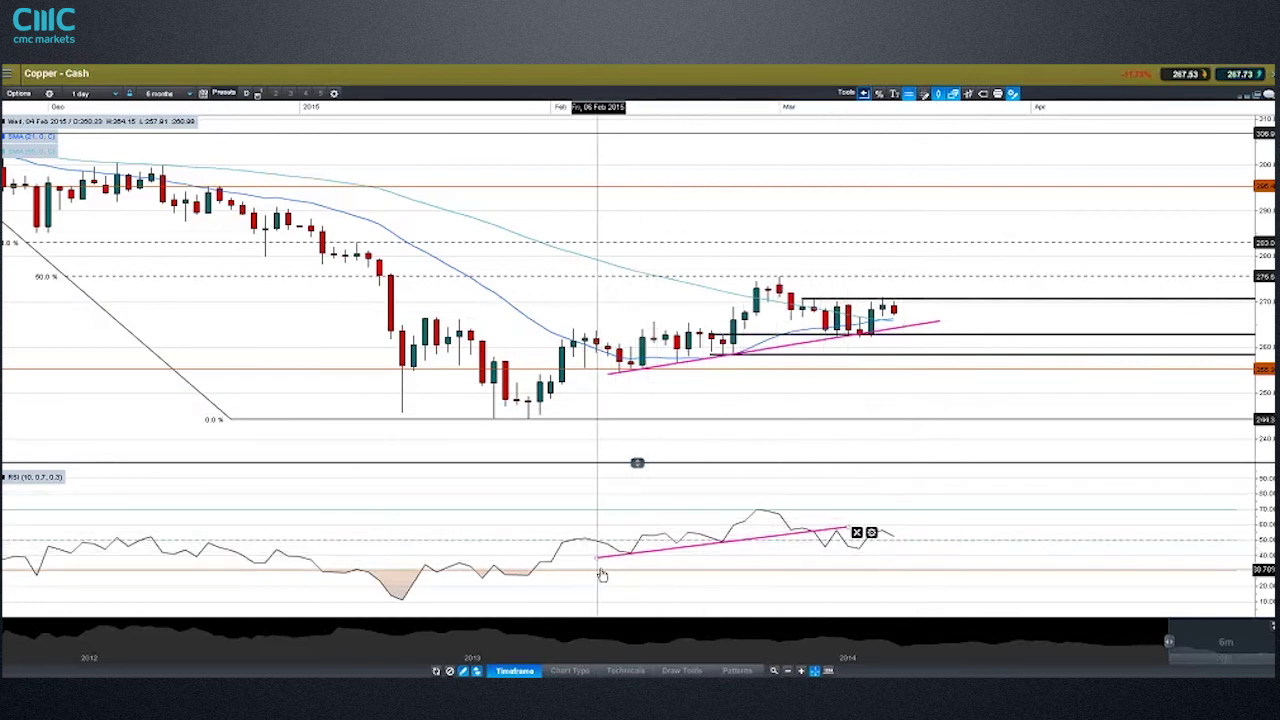
Step: Select the horizontal support line at 261.0, then deselect it
{"action": "mouse_move", "coordinate": [646, 560]}
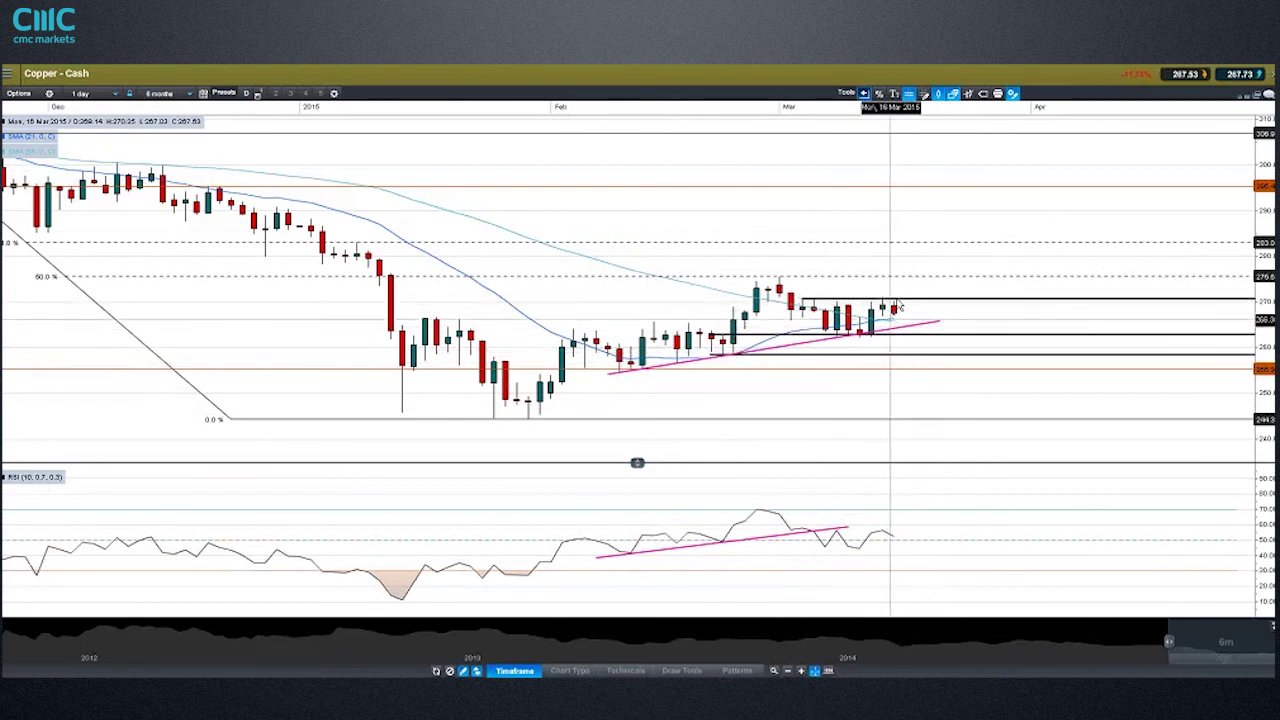
{"action": "left_click", "coordinate": [888, 336]}
{"action": "left_click", "coordinate": [1040, 211]}
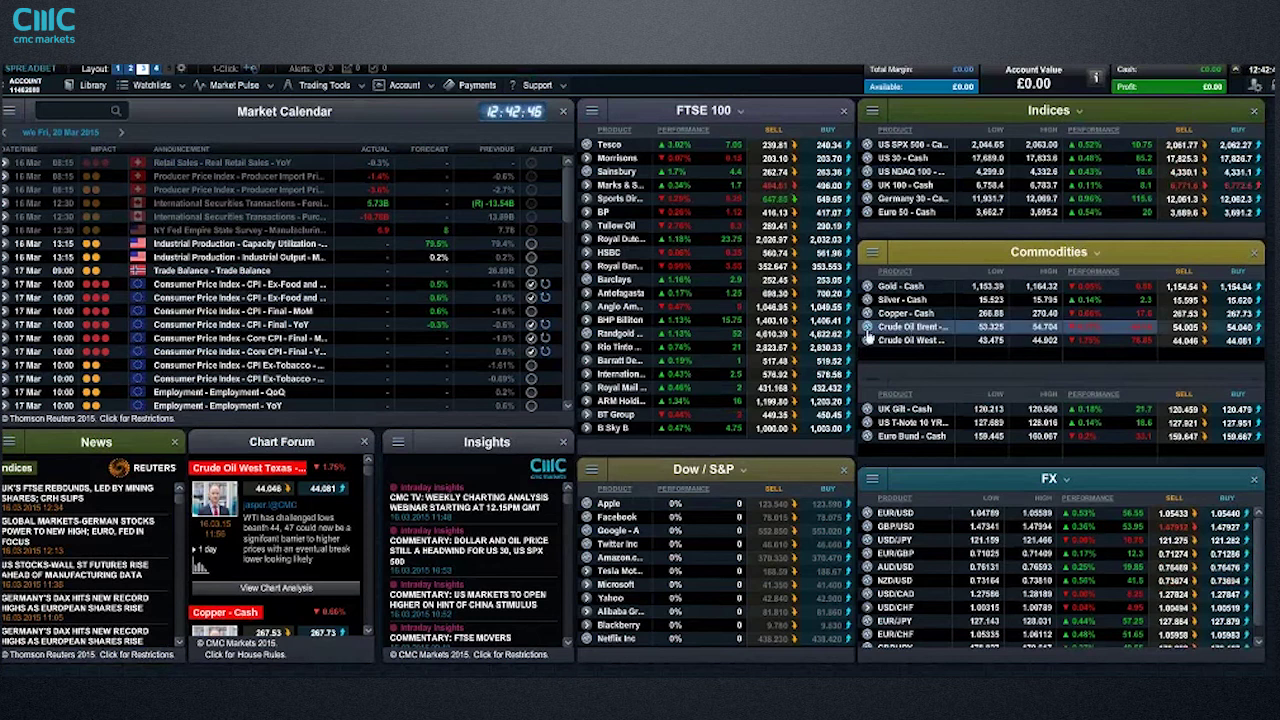
Step: Open the saved Crude Oil West Texas - Cash chart from its product menu and zoom in
{"action": "left_click", "coordinate": [869, 342]}
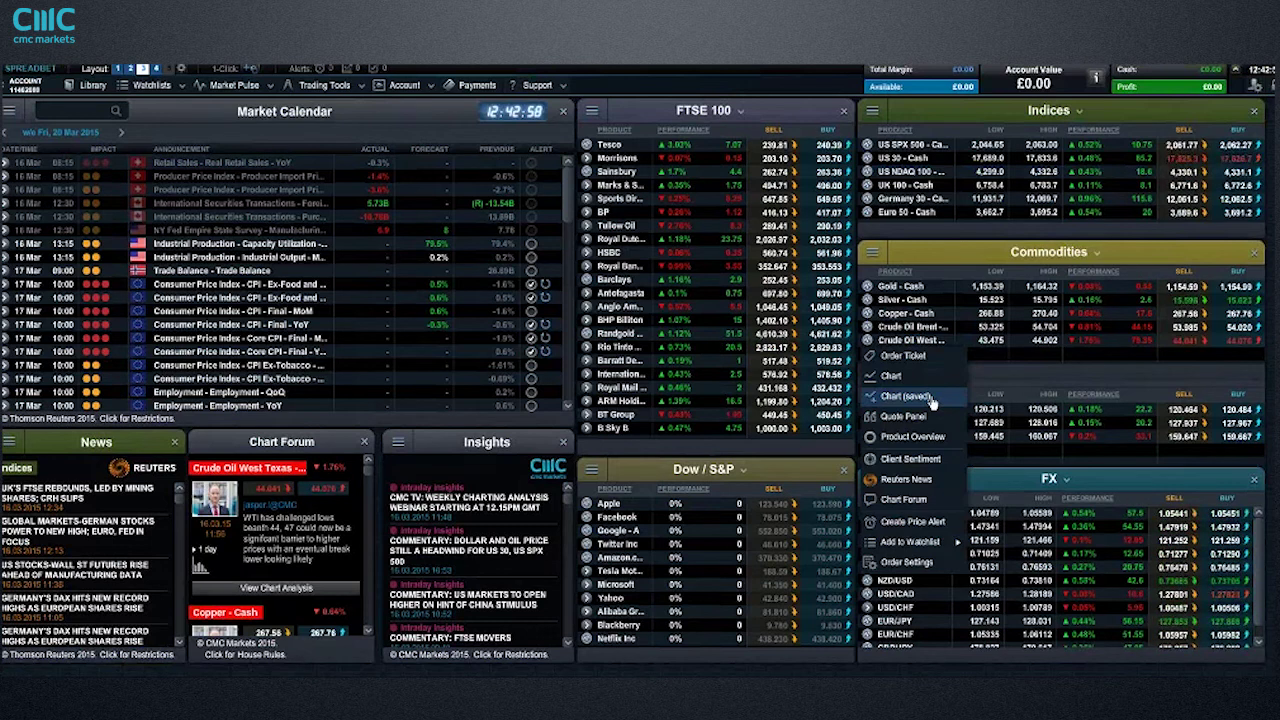
{"action": "left_click", "coordinate": [931, 399]}
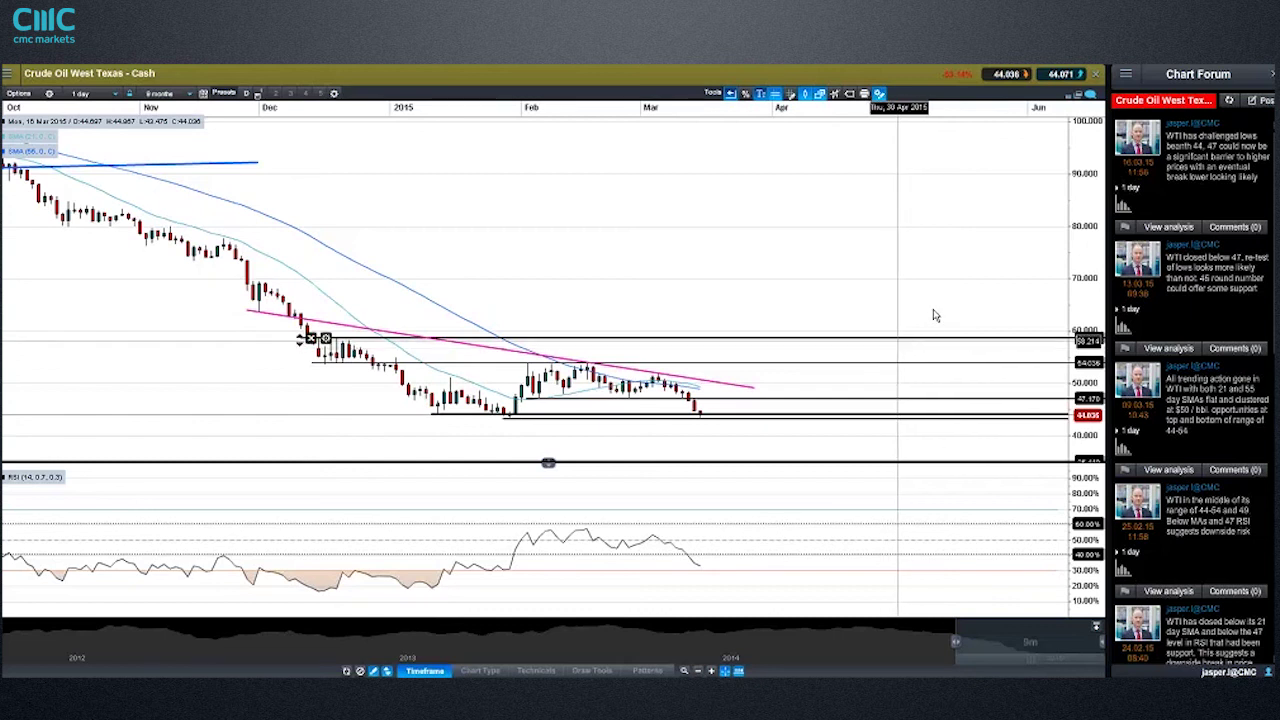
{"action": "scroll", "coordinate": [830, 338], "scroll_direction": "up", "scroll_amount": 2}
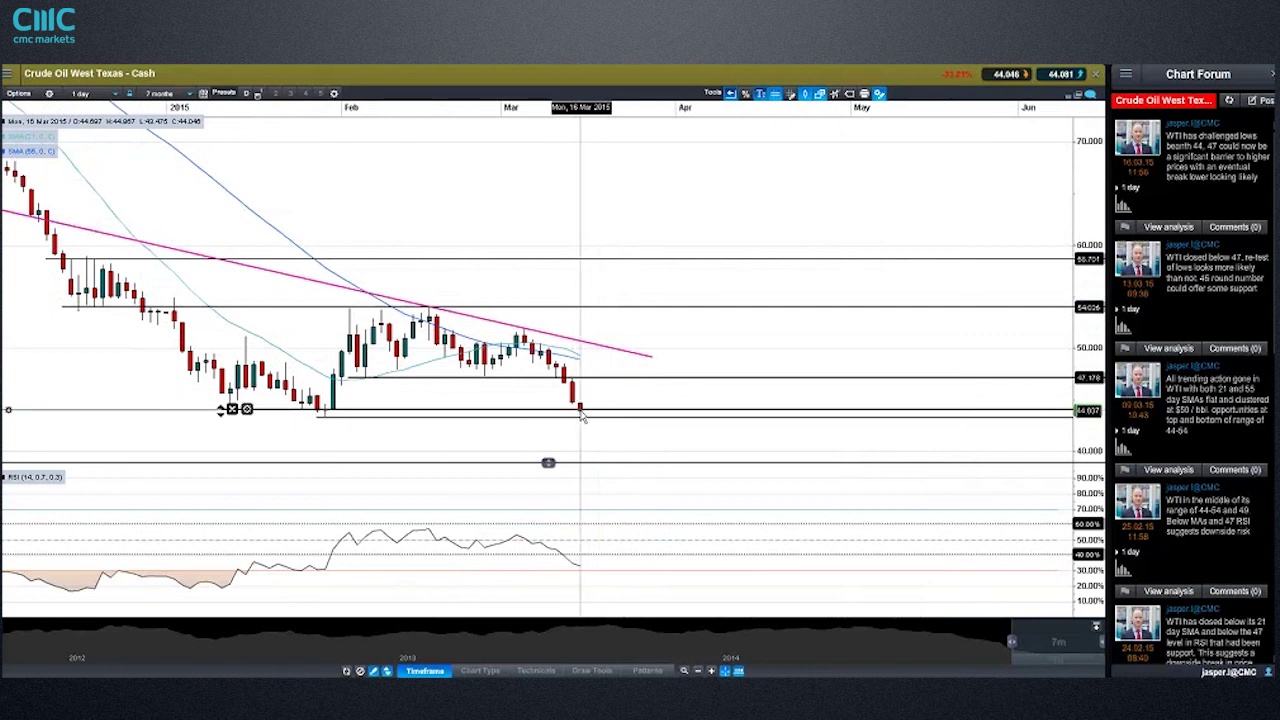
Step: Select the horizontal support line near 43.5 on the WTI chart, then close the chart
{"action": "mouse_move", "coordinate": [581, 416]}
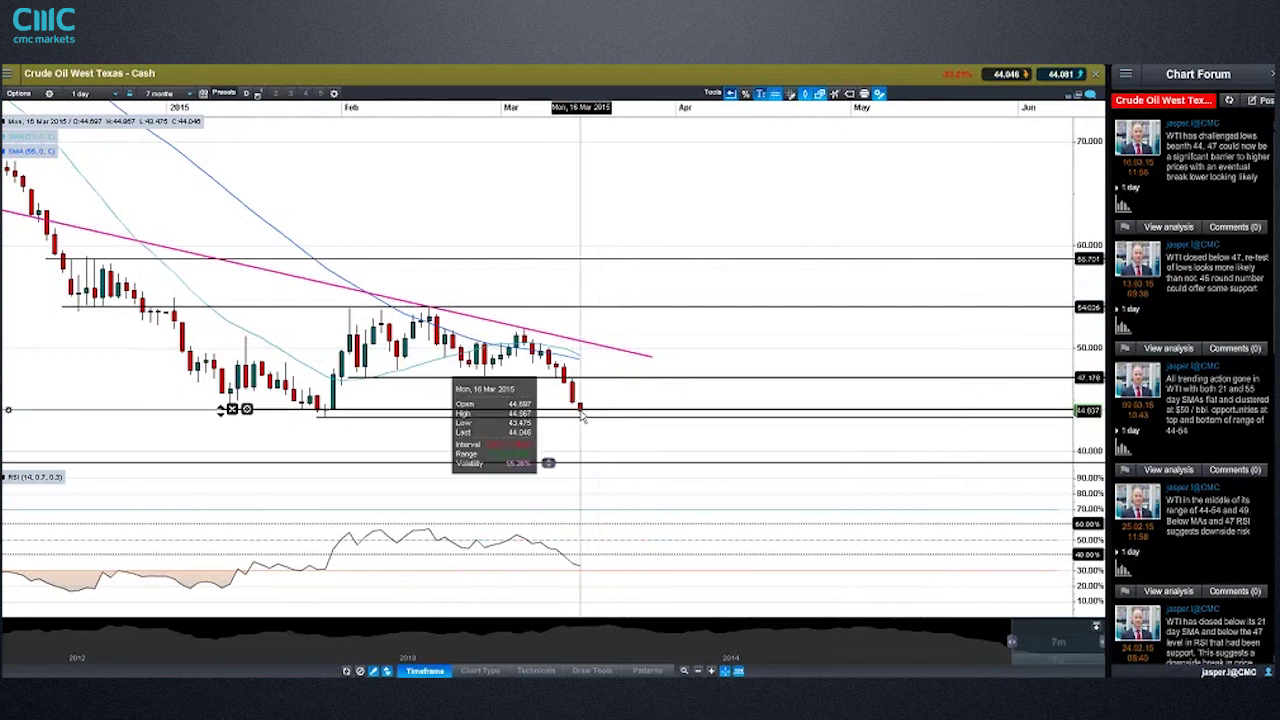
{"action": "left_click", "coordinate": [581, 416]}
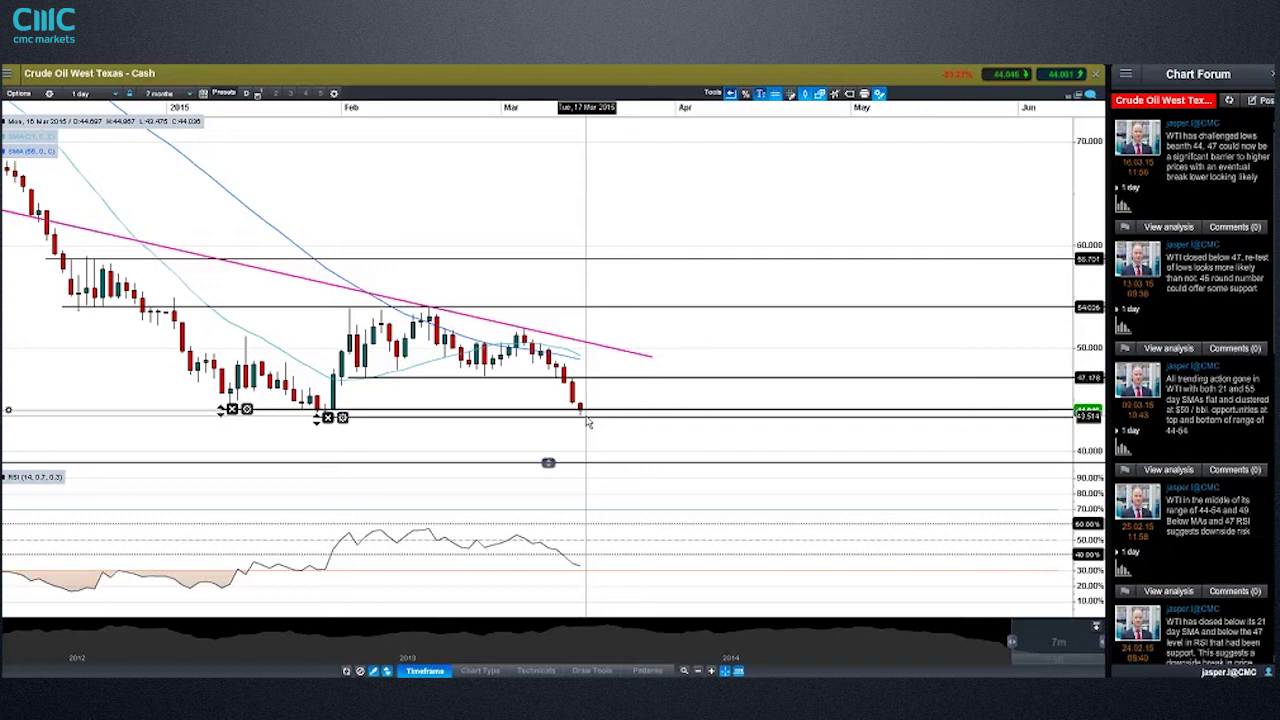
{"action": "left_click", "coordinate": [1097, 77]}
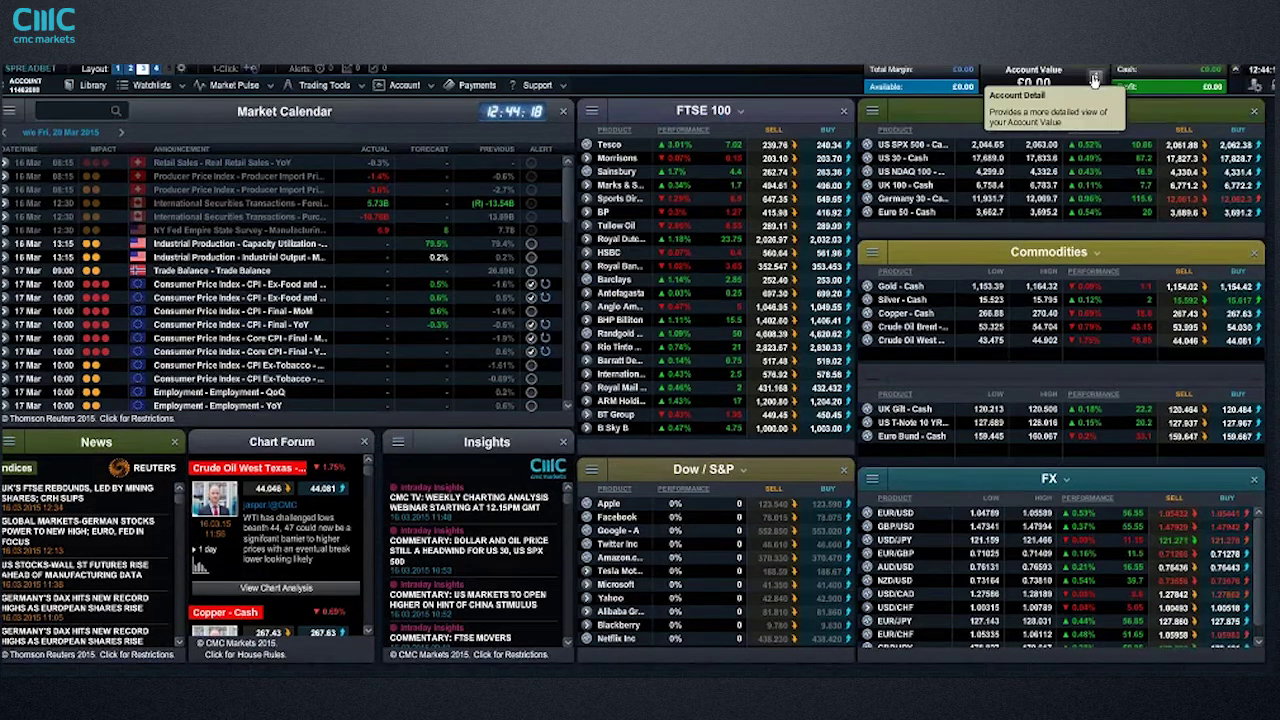